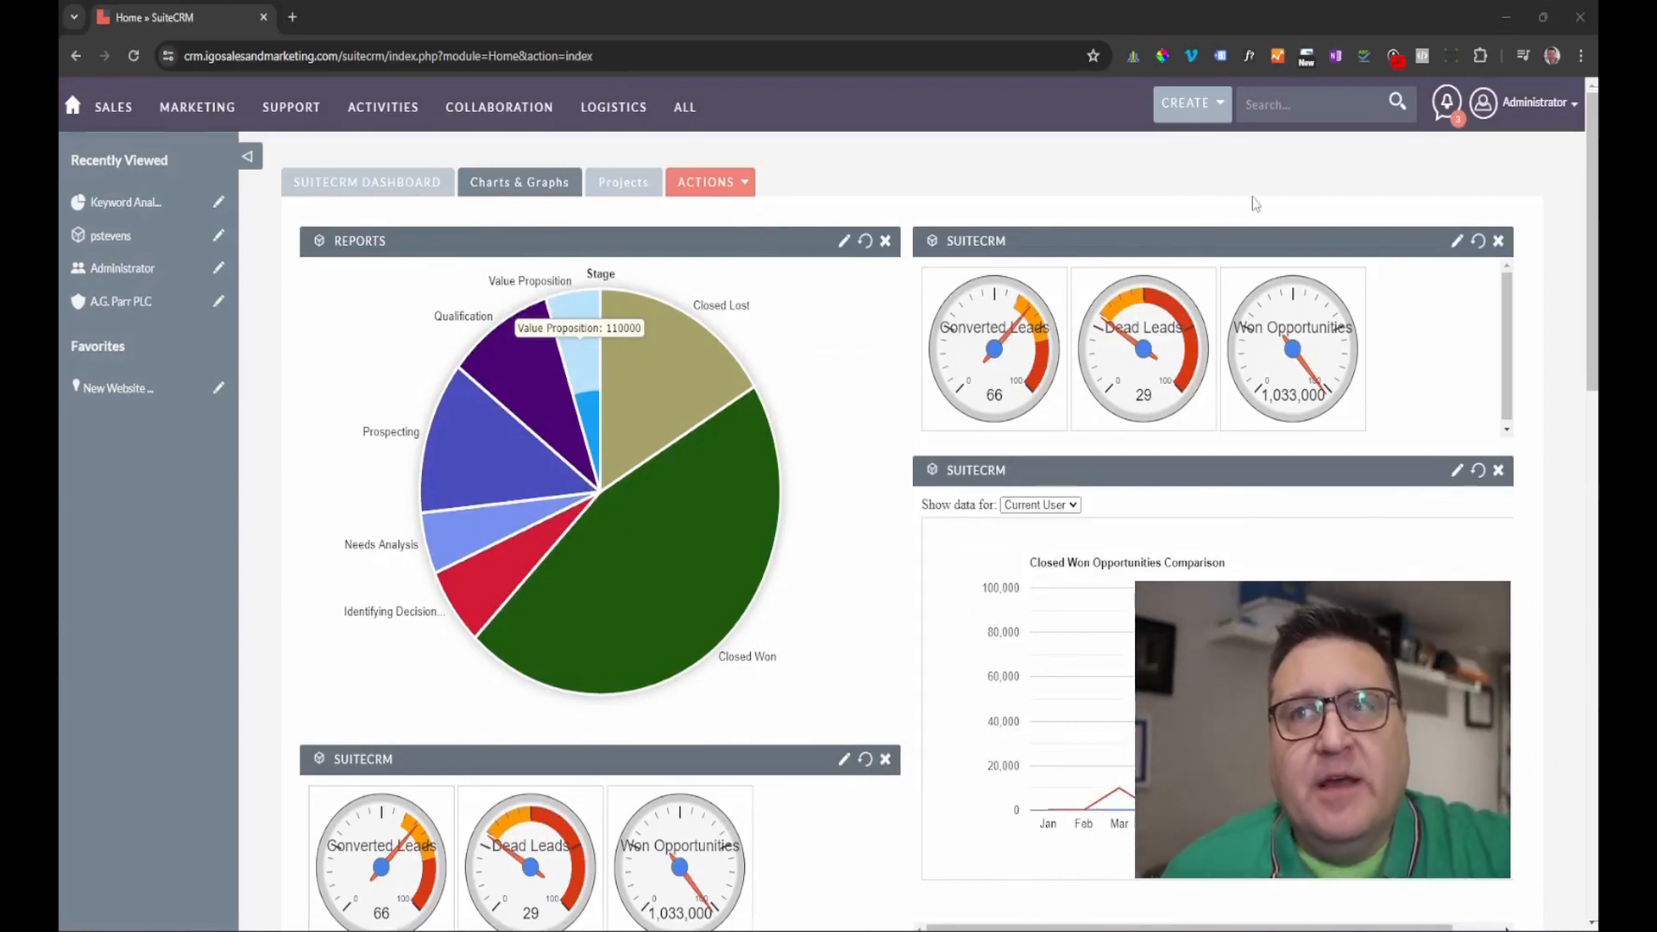
Go to the Administration page and scroll down to its Email settings section.
left_click(1505, 103)
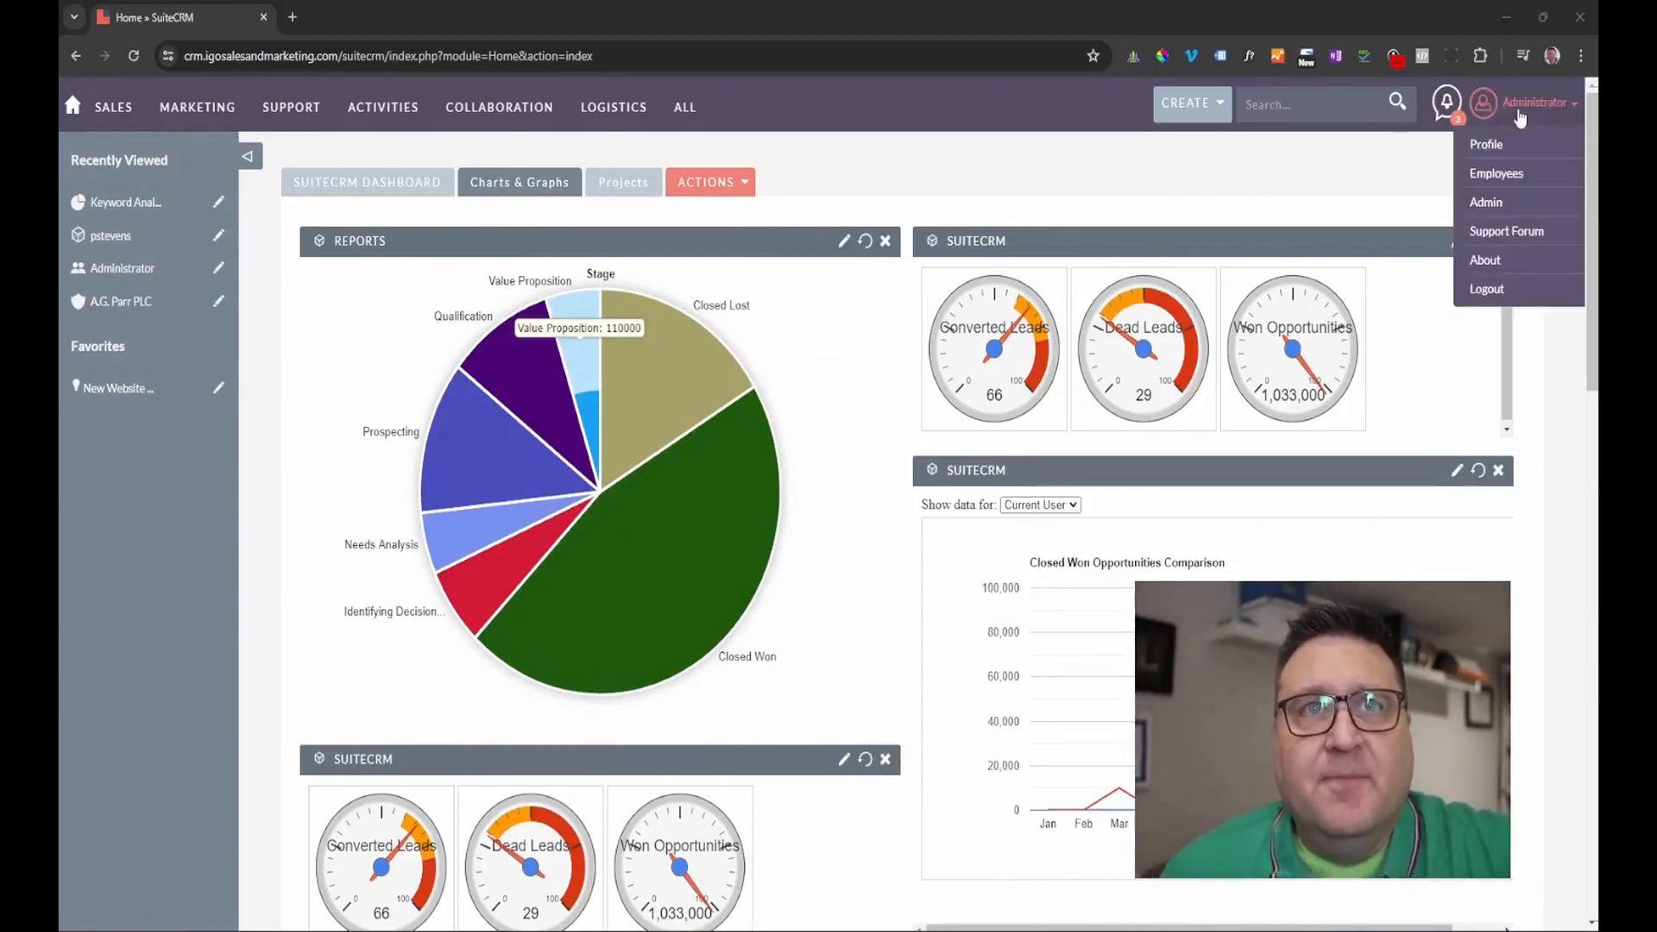
left_click(1486, 205)
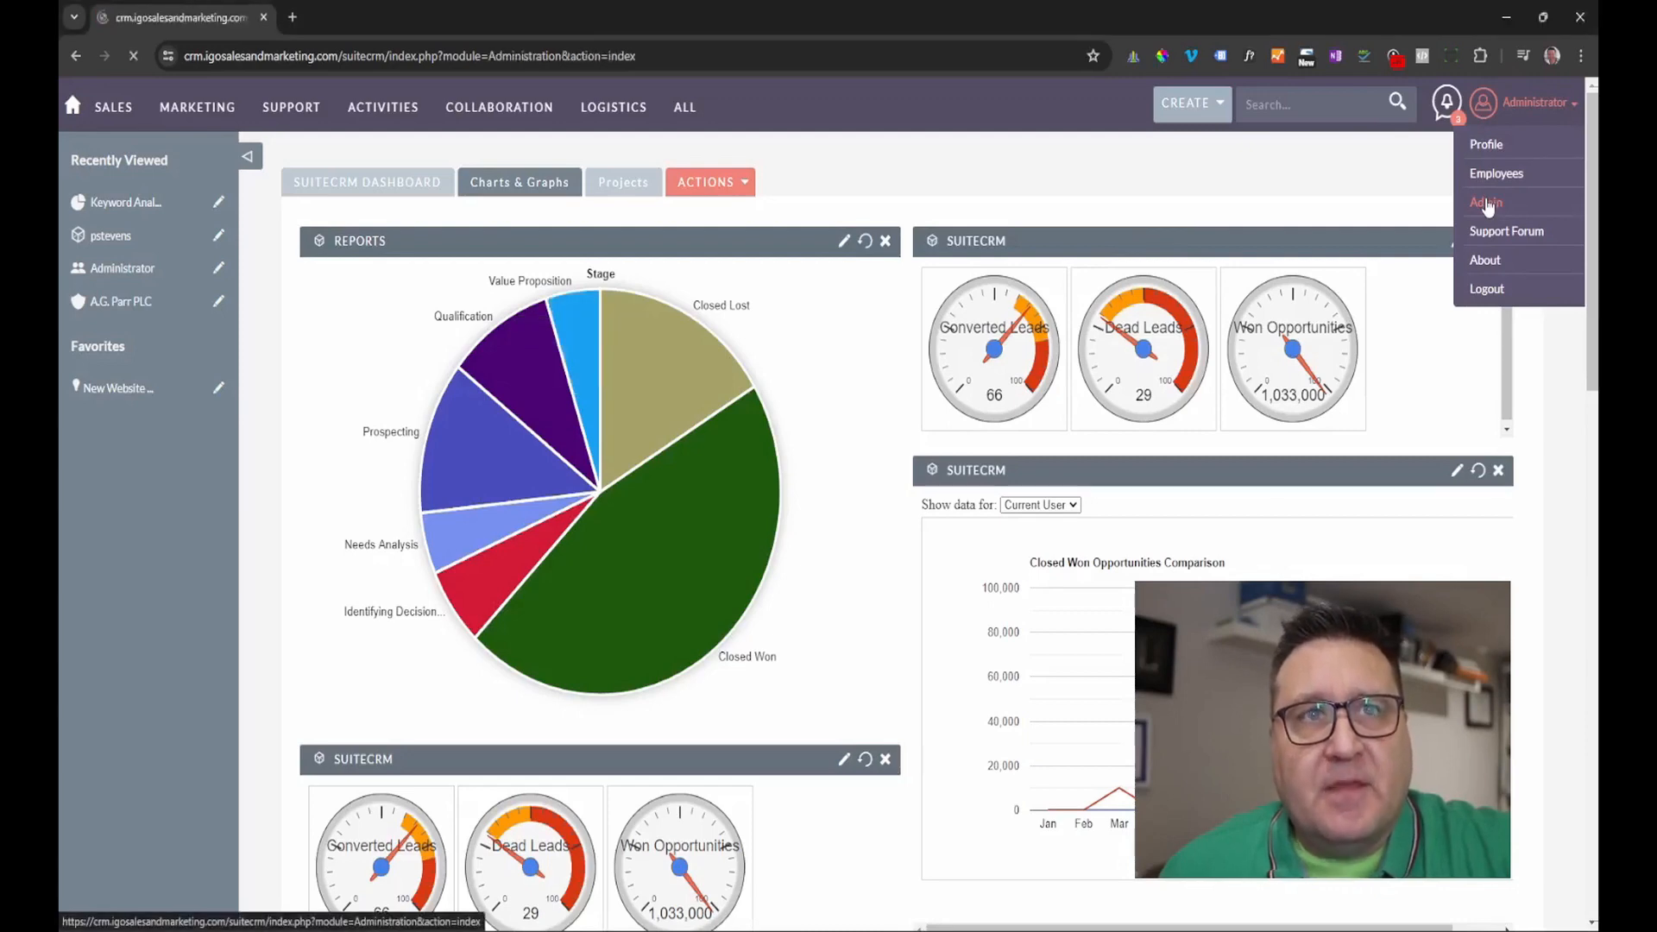
scroll(371, 609, "down", 3)
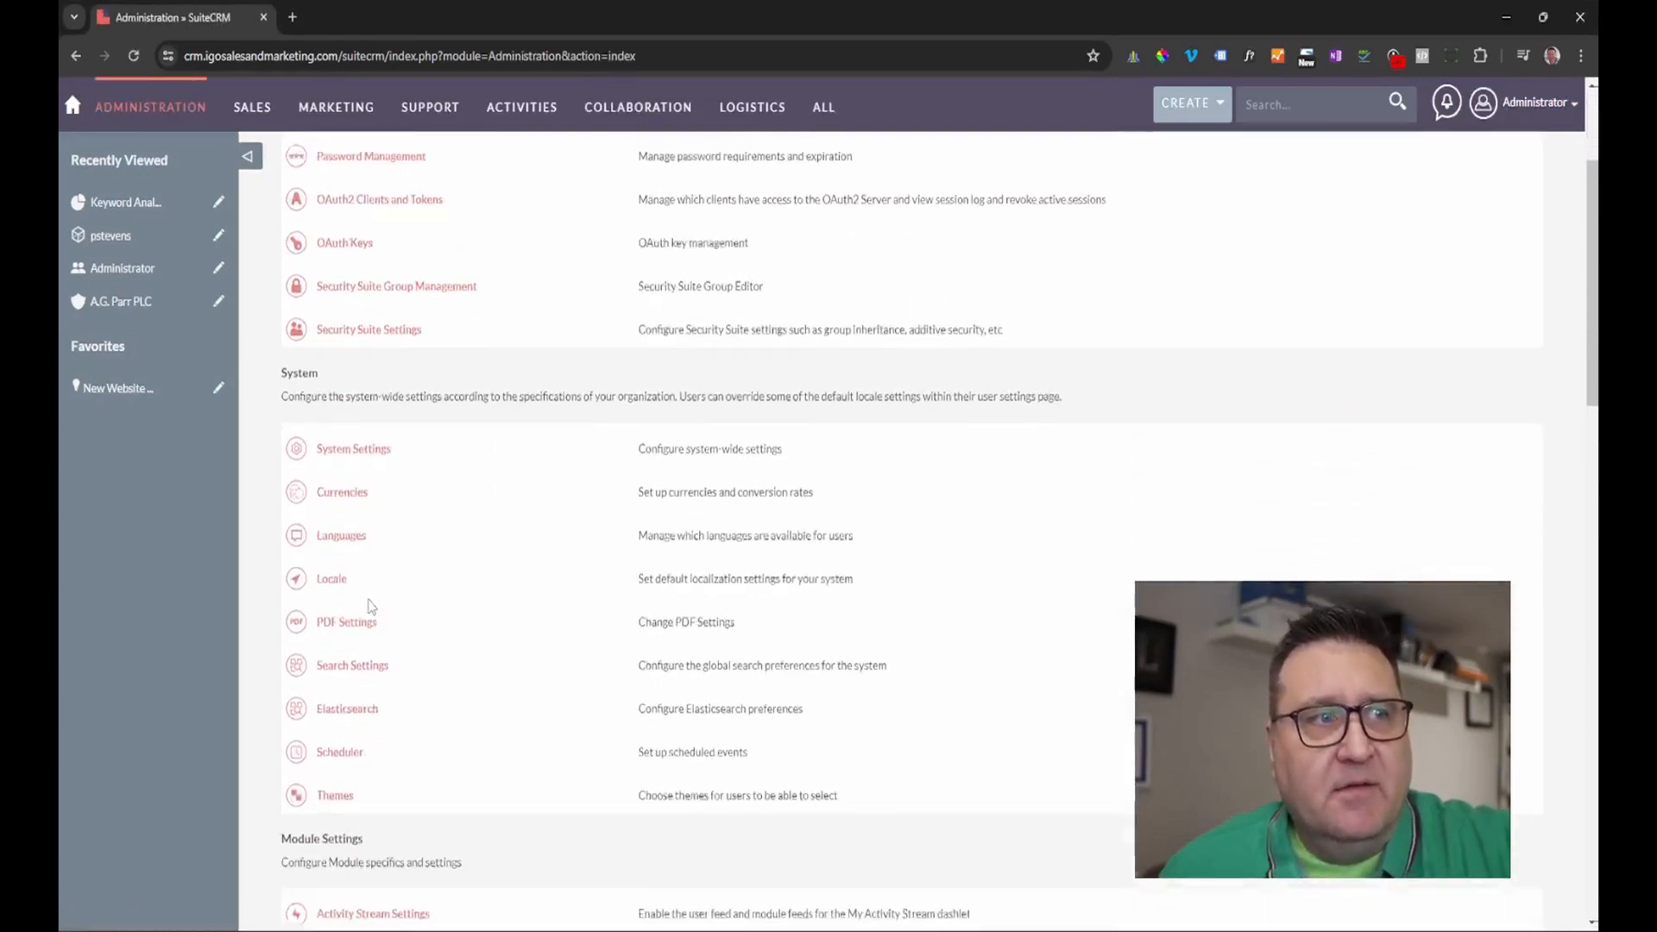
scroll(570, 572, "down", 5)
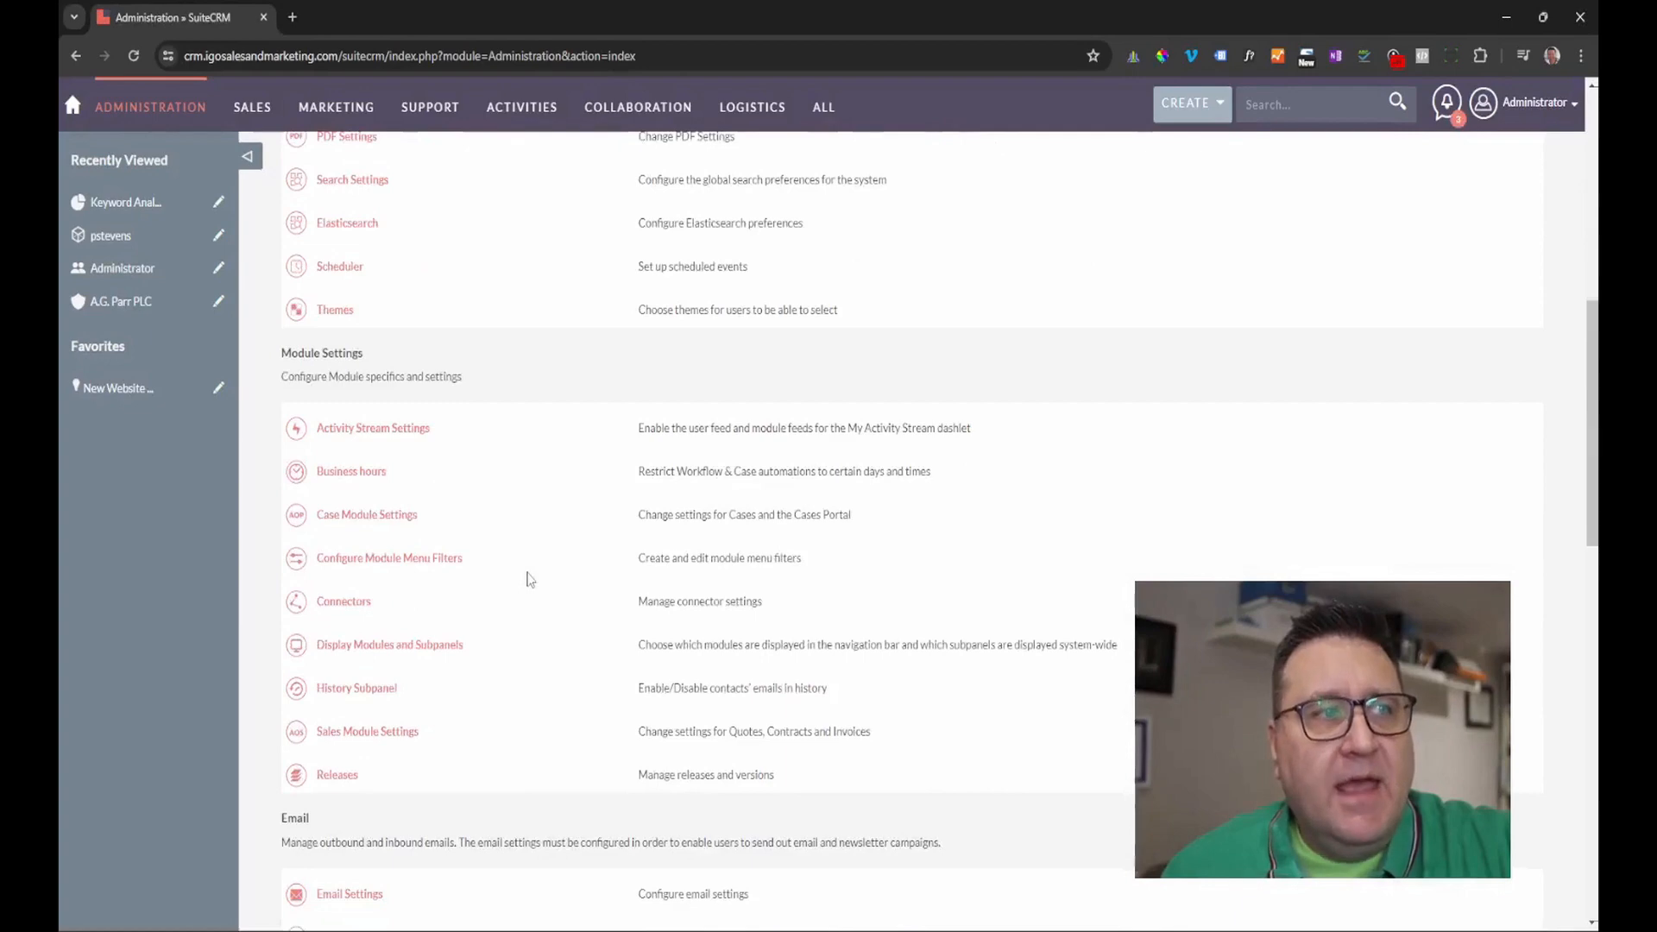
scroll(530, 579, "down", 4)
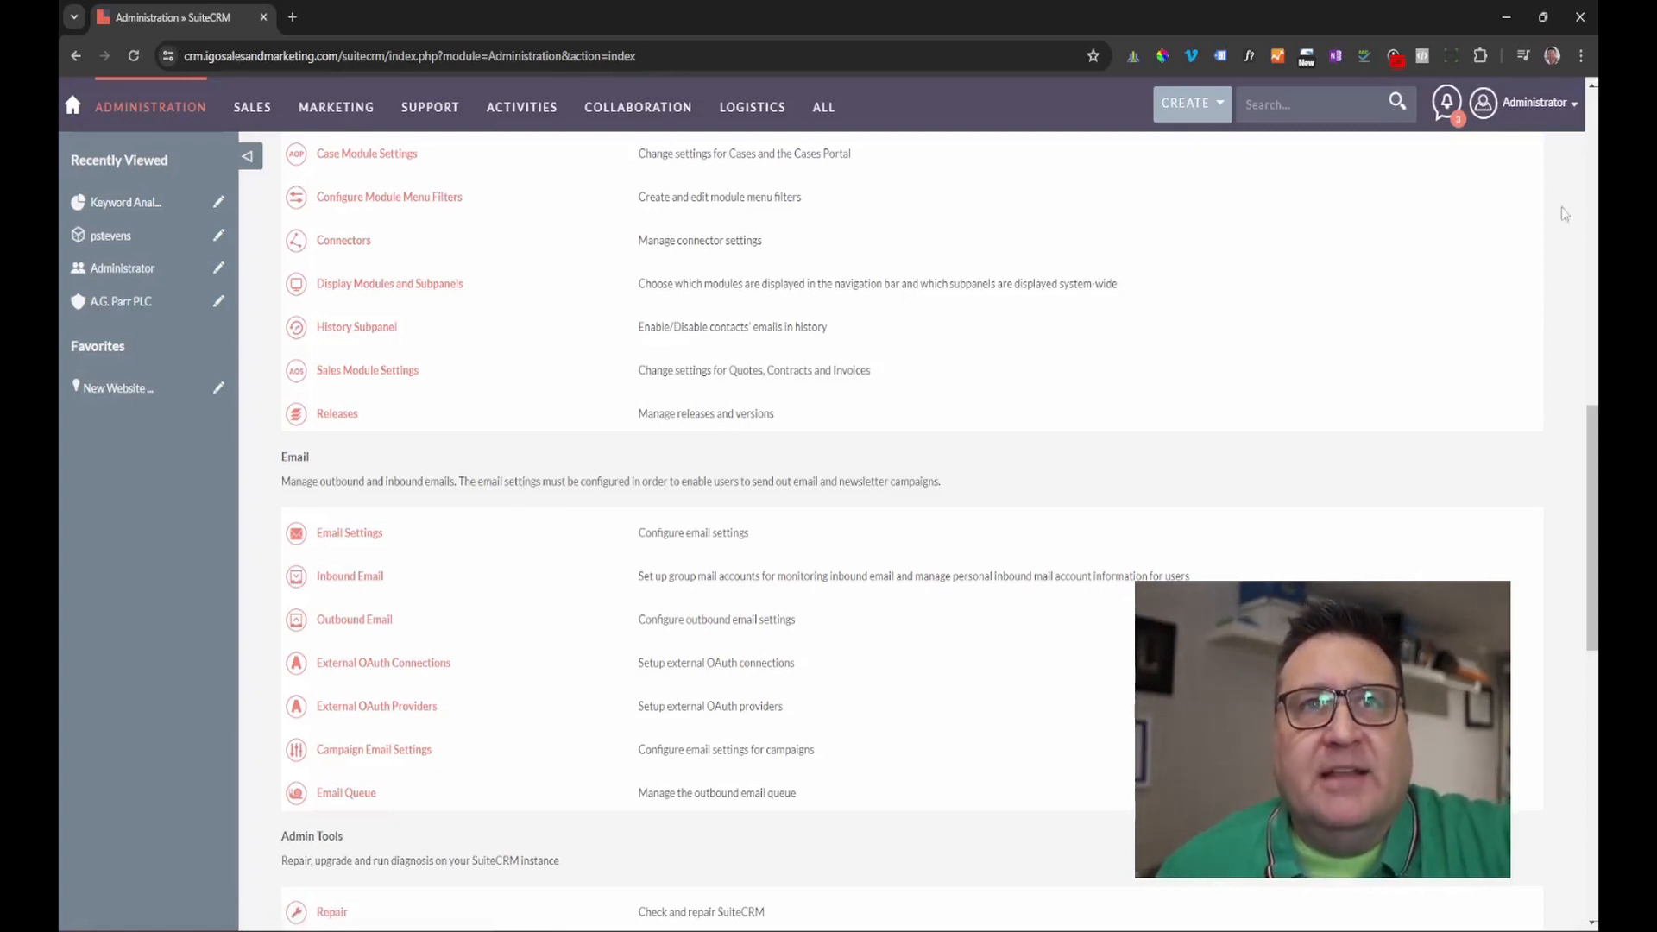
left_click(1524, 104)
Open the administrator's own user profile.
left_click(1487, 147)
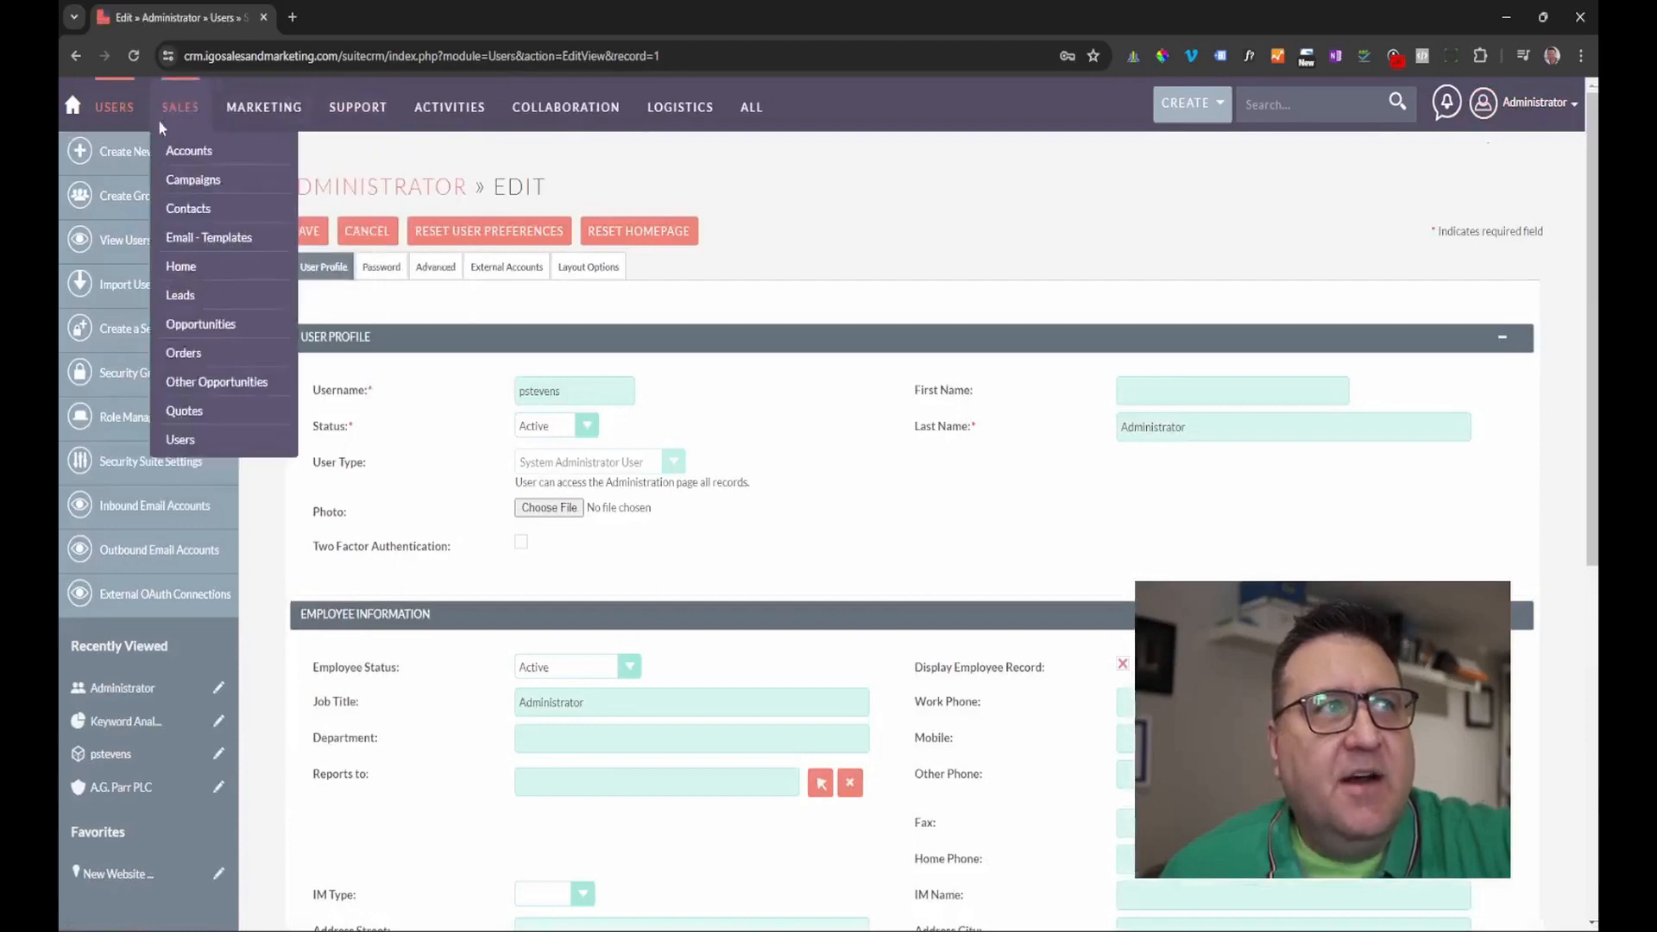
left_click(247, 161)
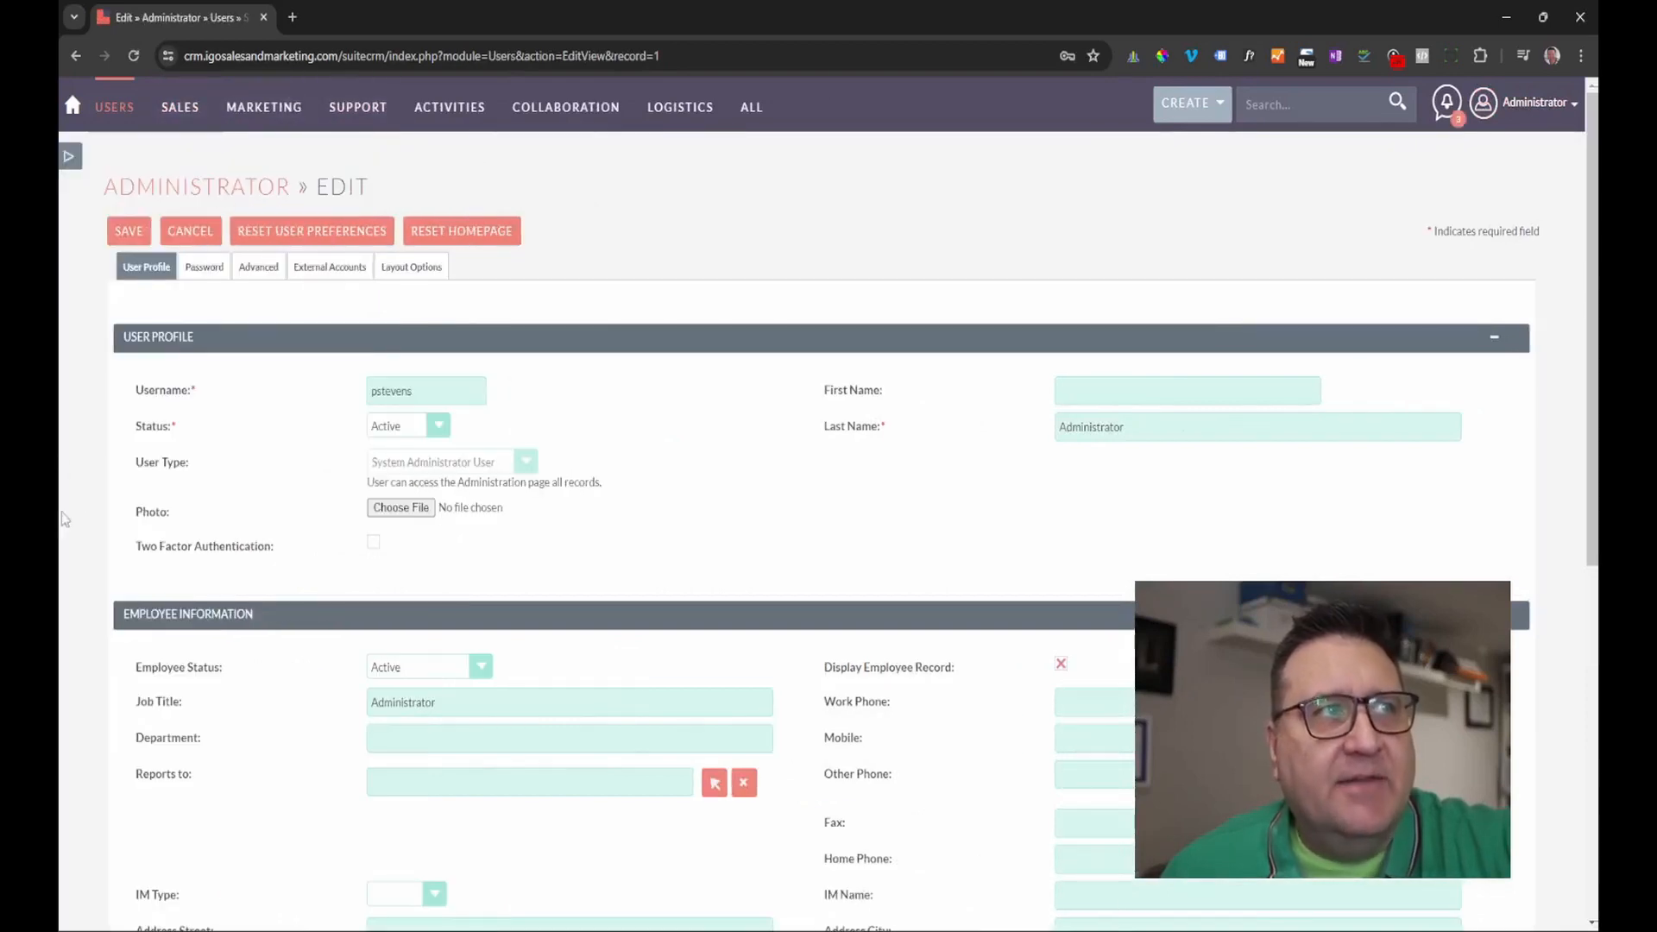
left_click(69, 156)
mouse_move(108, 504)
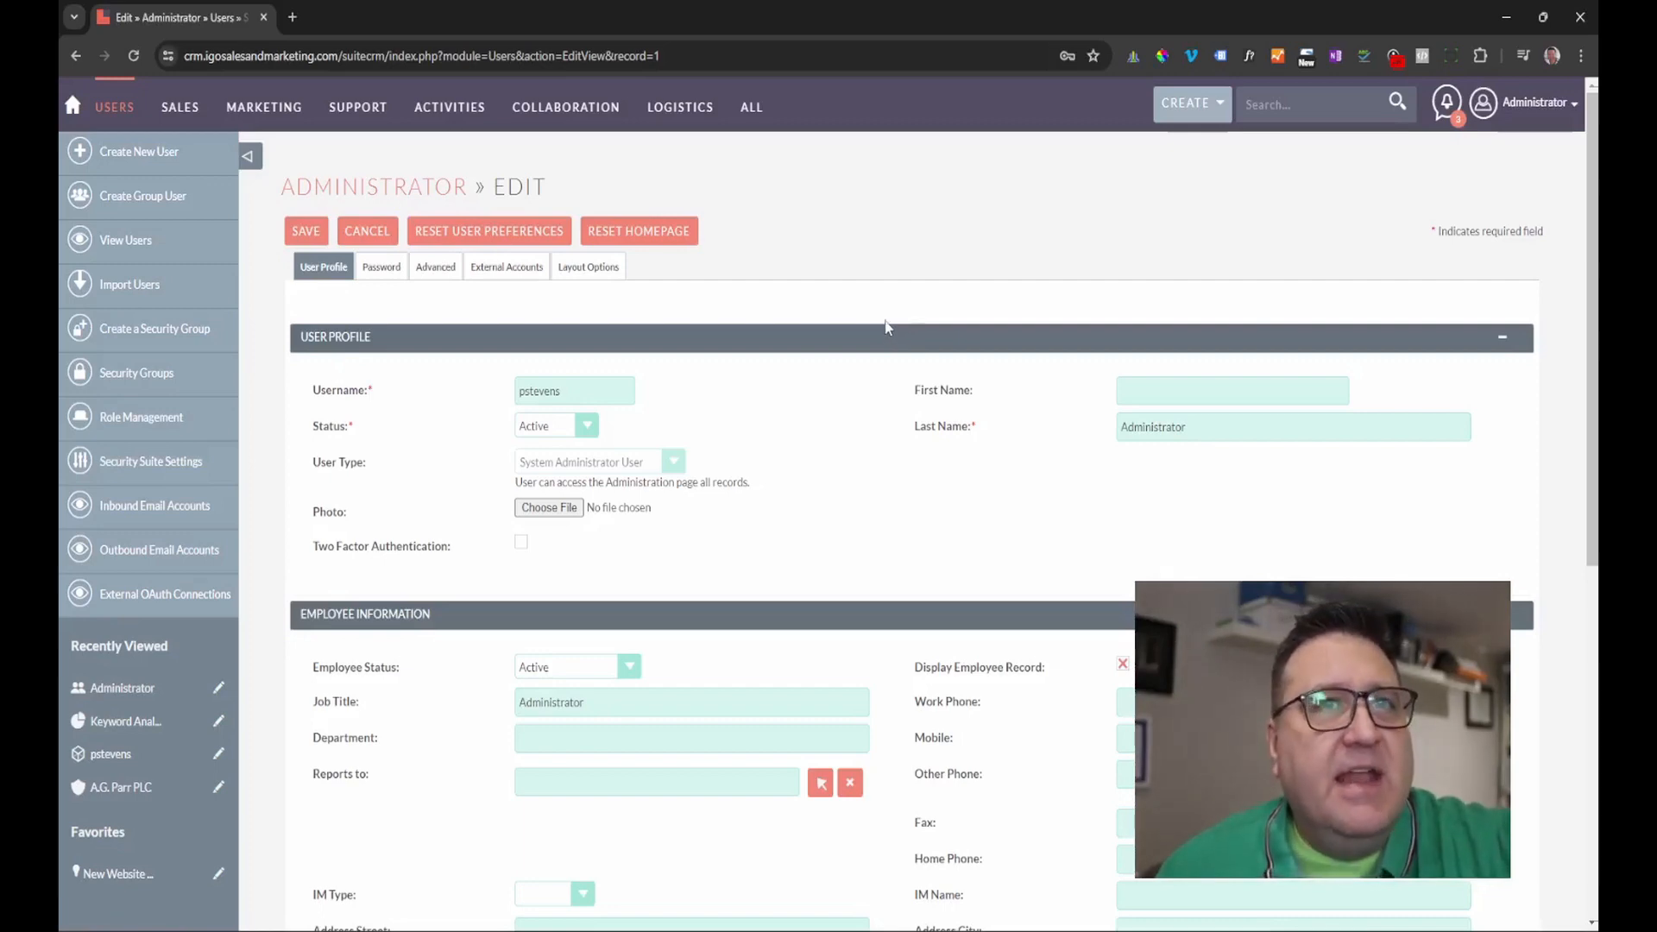
Review the profile's email settings dialog and close it without changes.
scroll(654, 432, "down", 5)
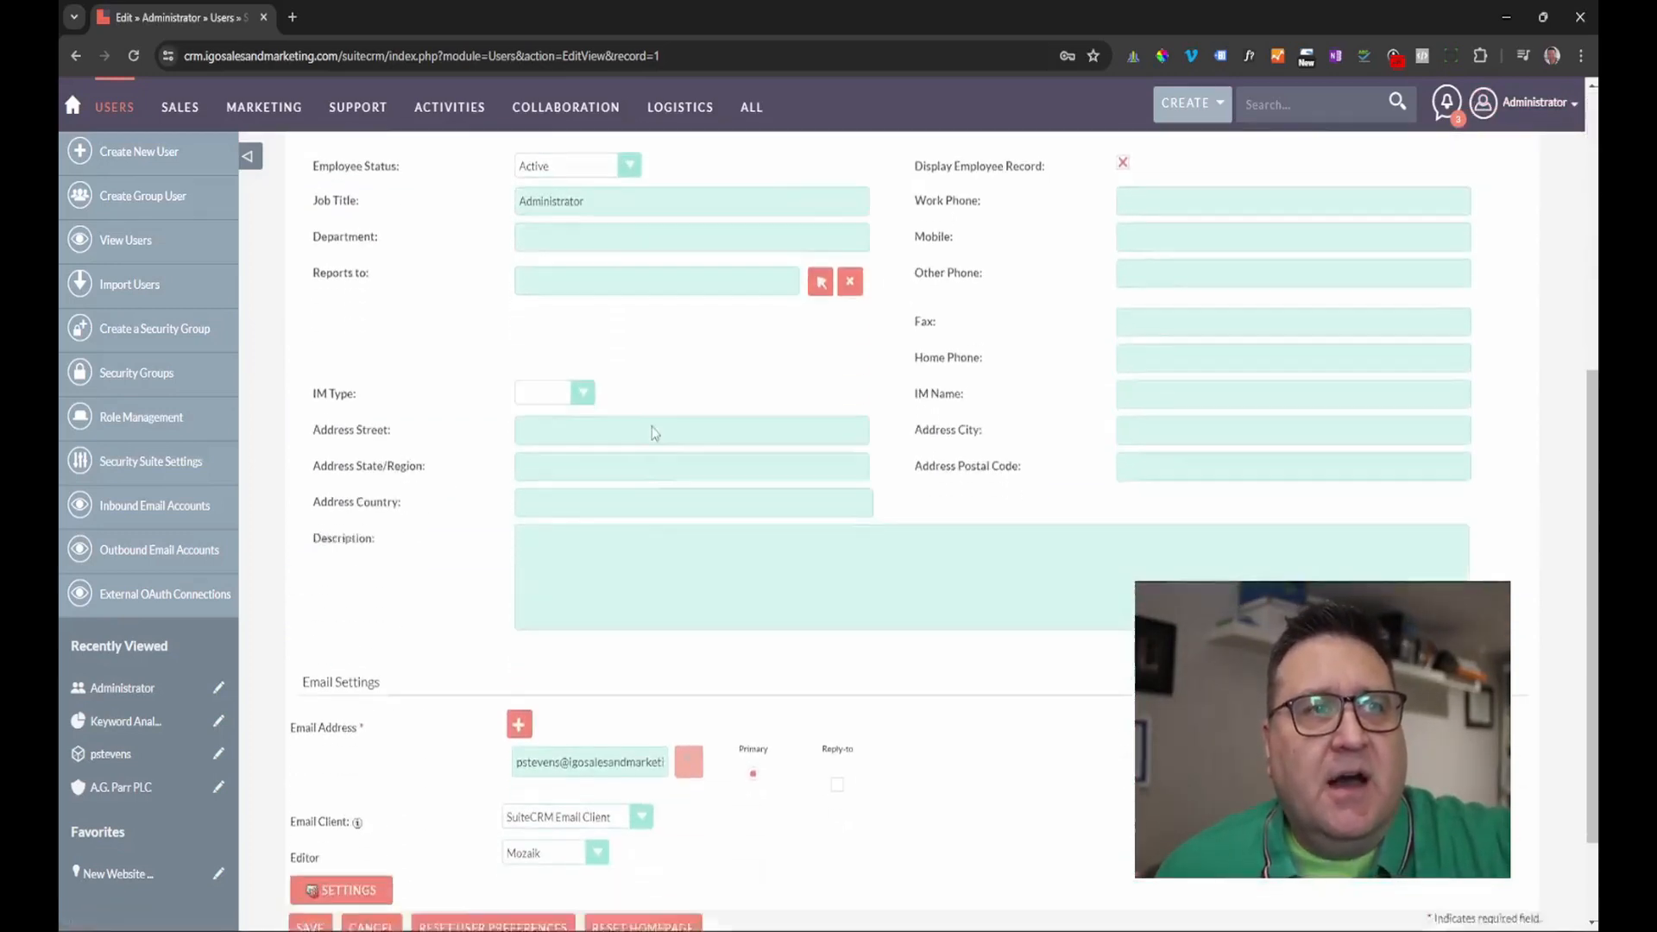
scroll(654, 431, "down", 2)
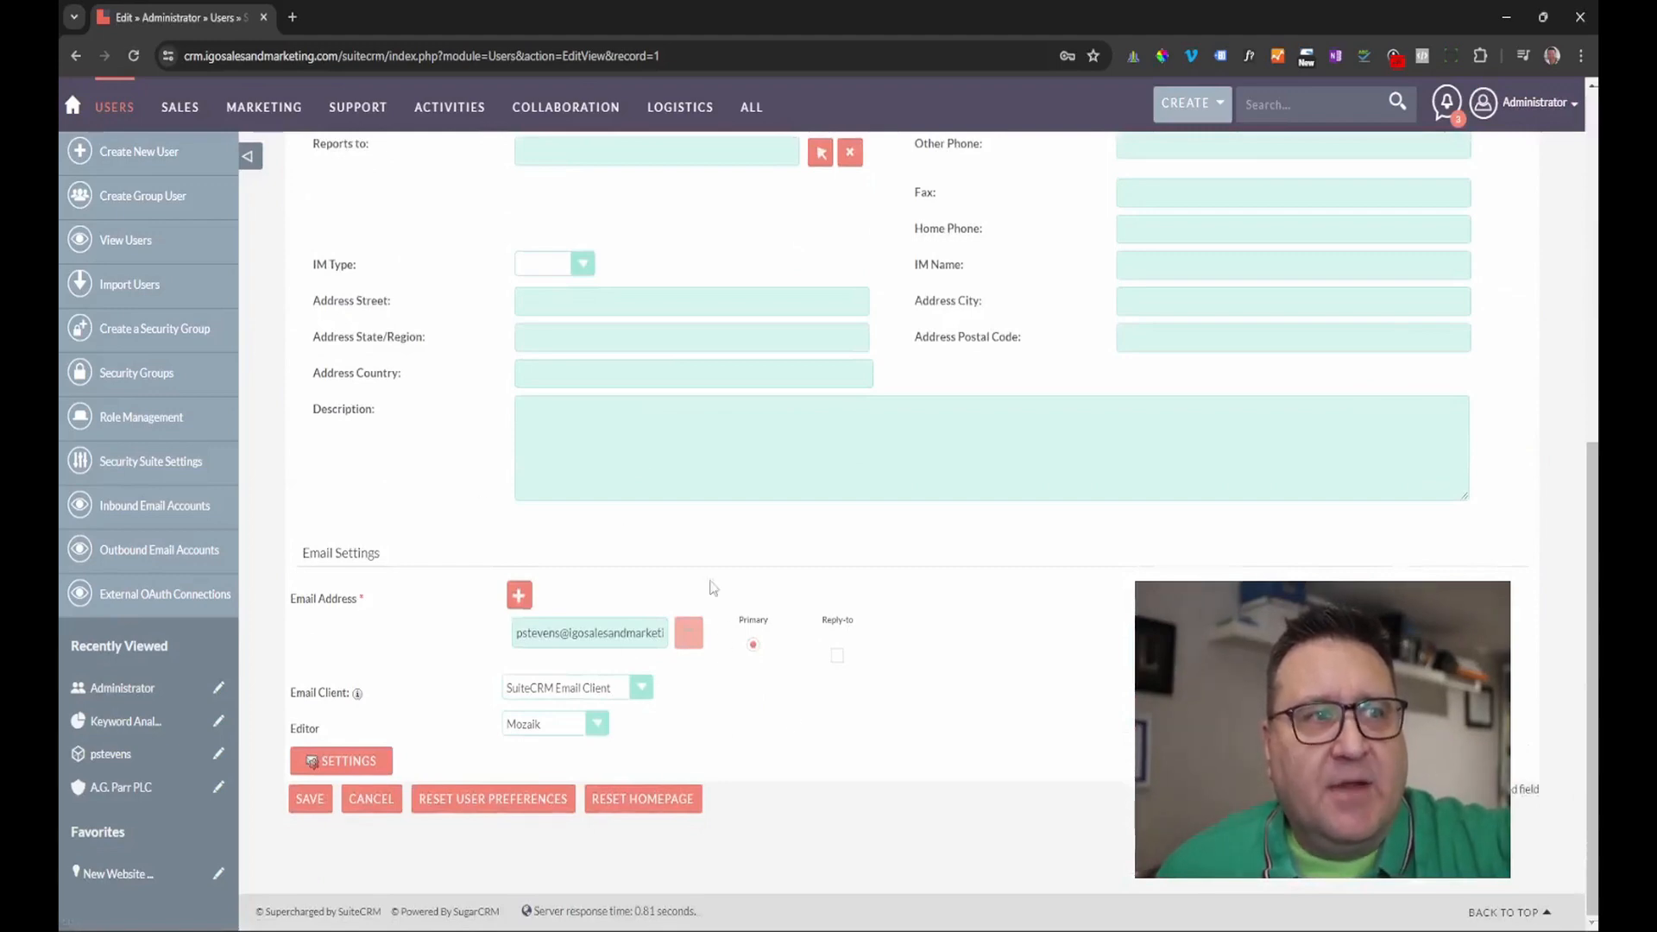
left_click(348, 768)
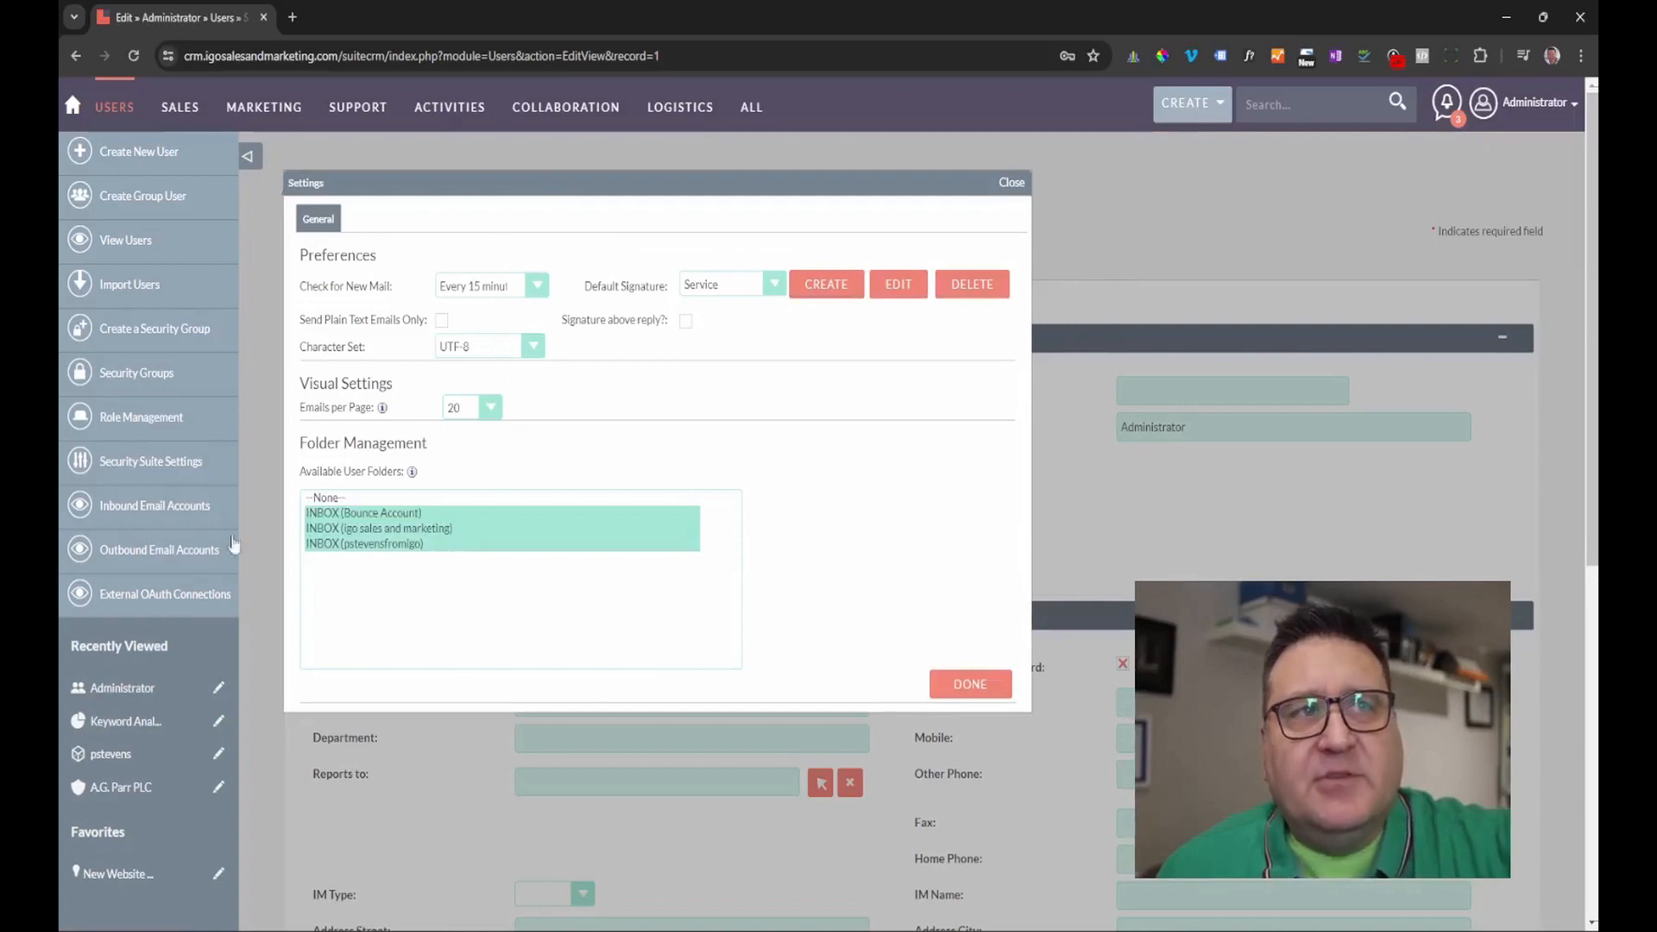
left_click(1012, 186)
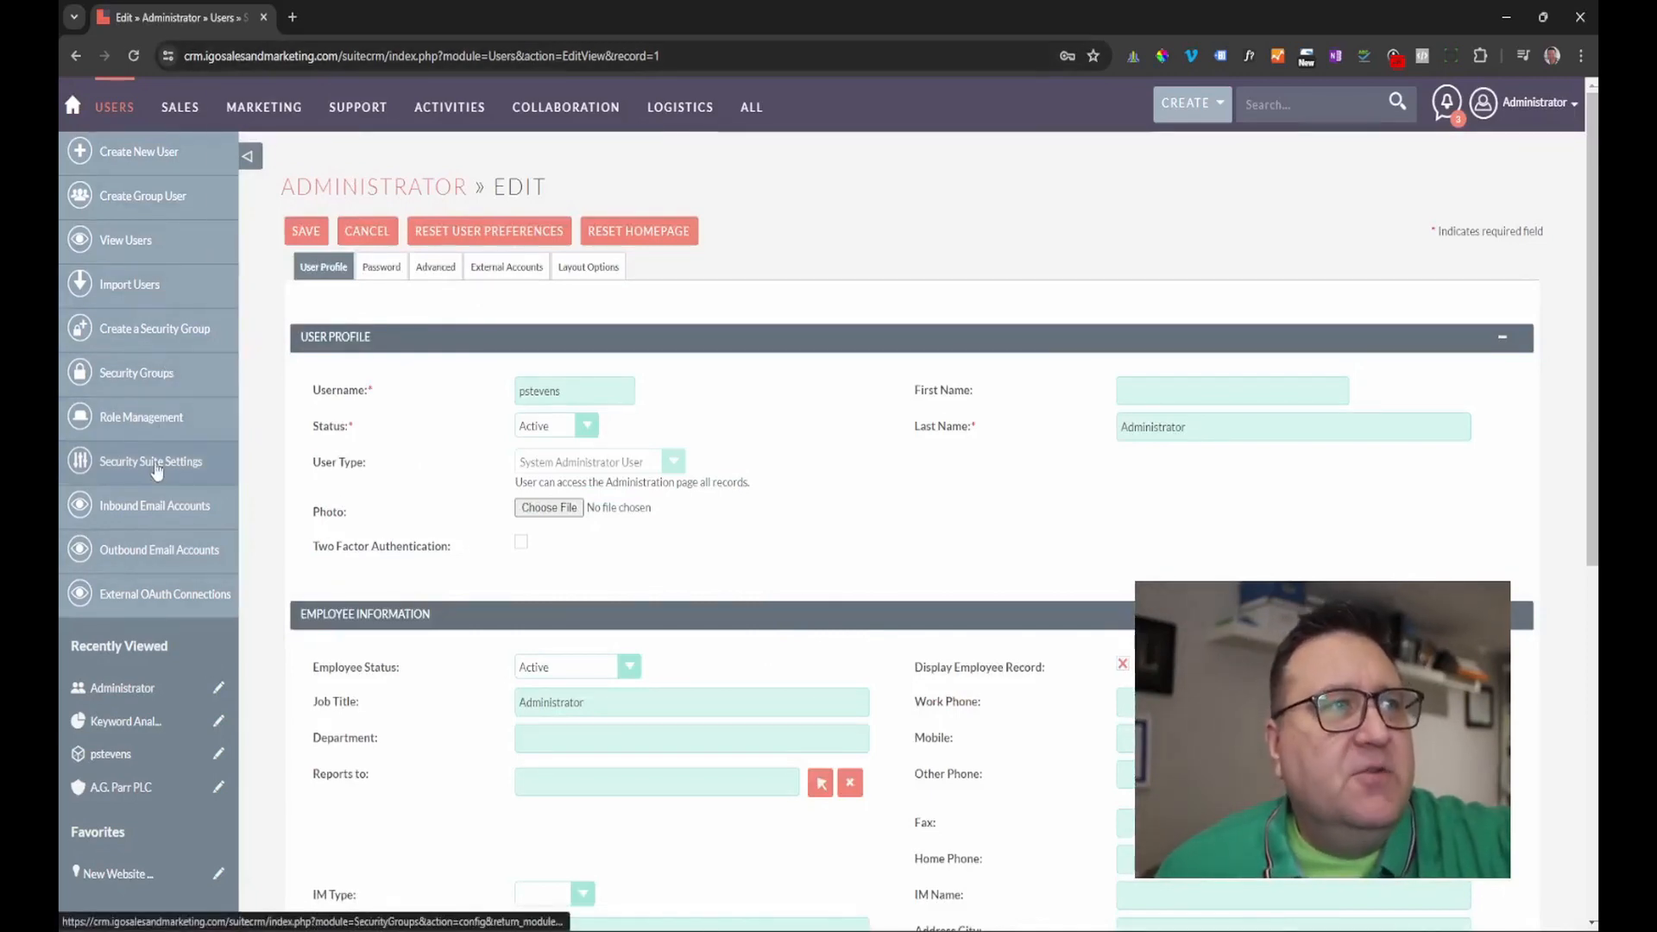
Open the personal account from Outbound Email Accounts and start editing it.
left_click(160, 550)
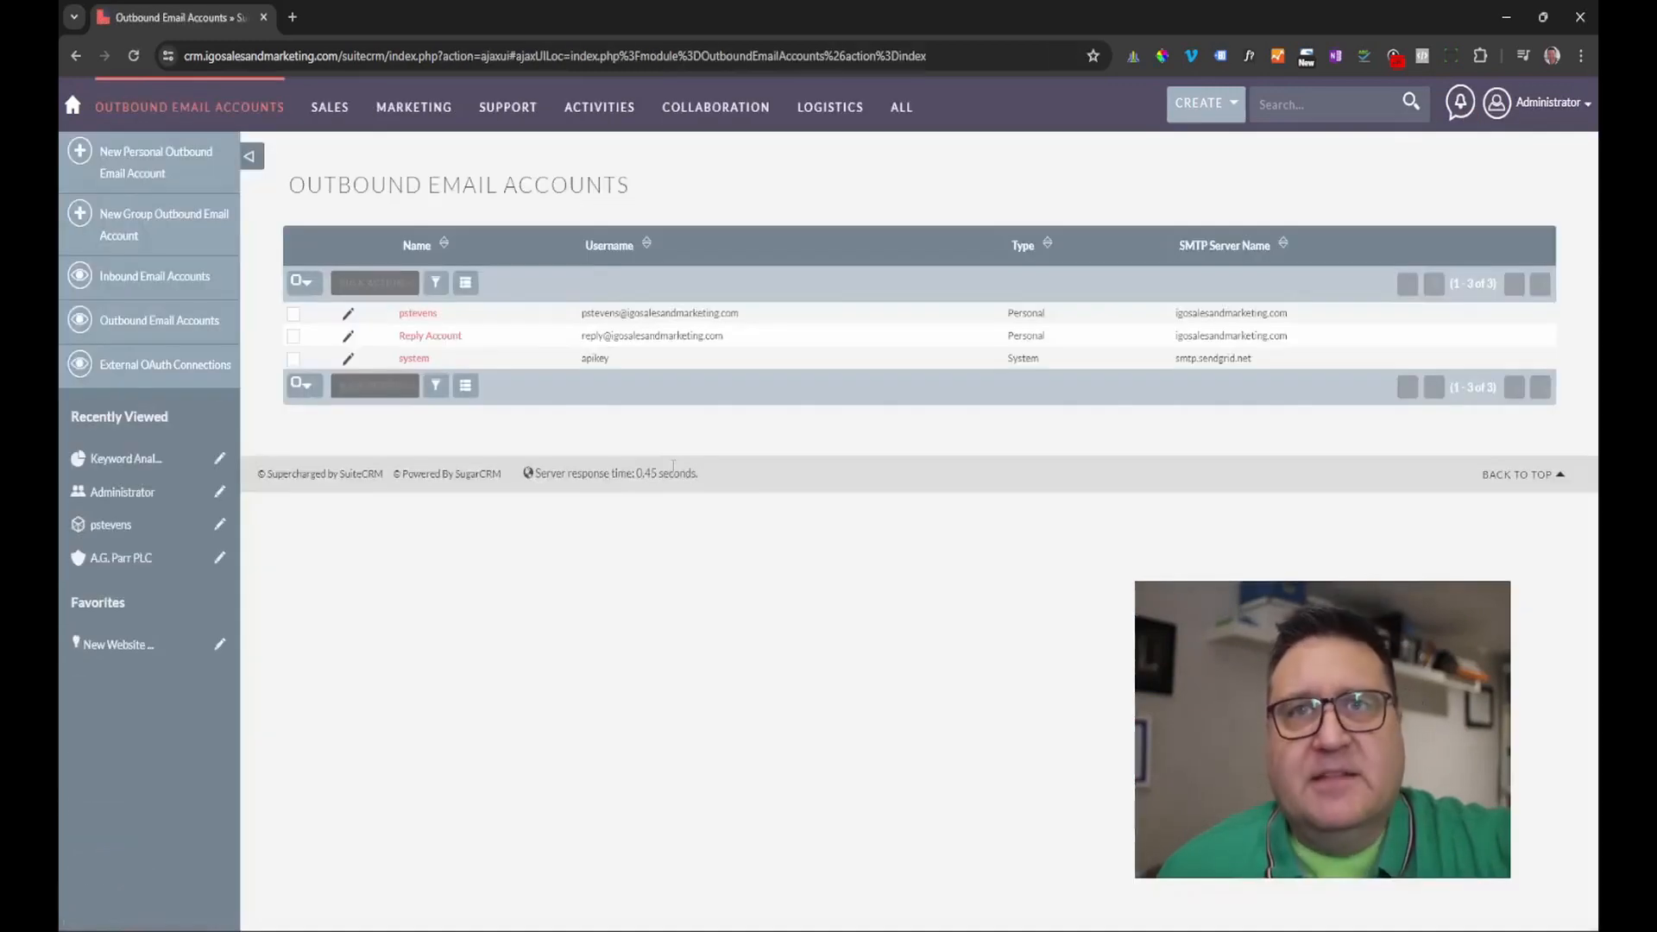
left_click(419, 315)
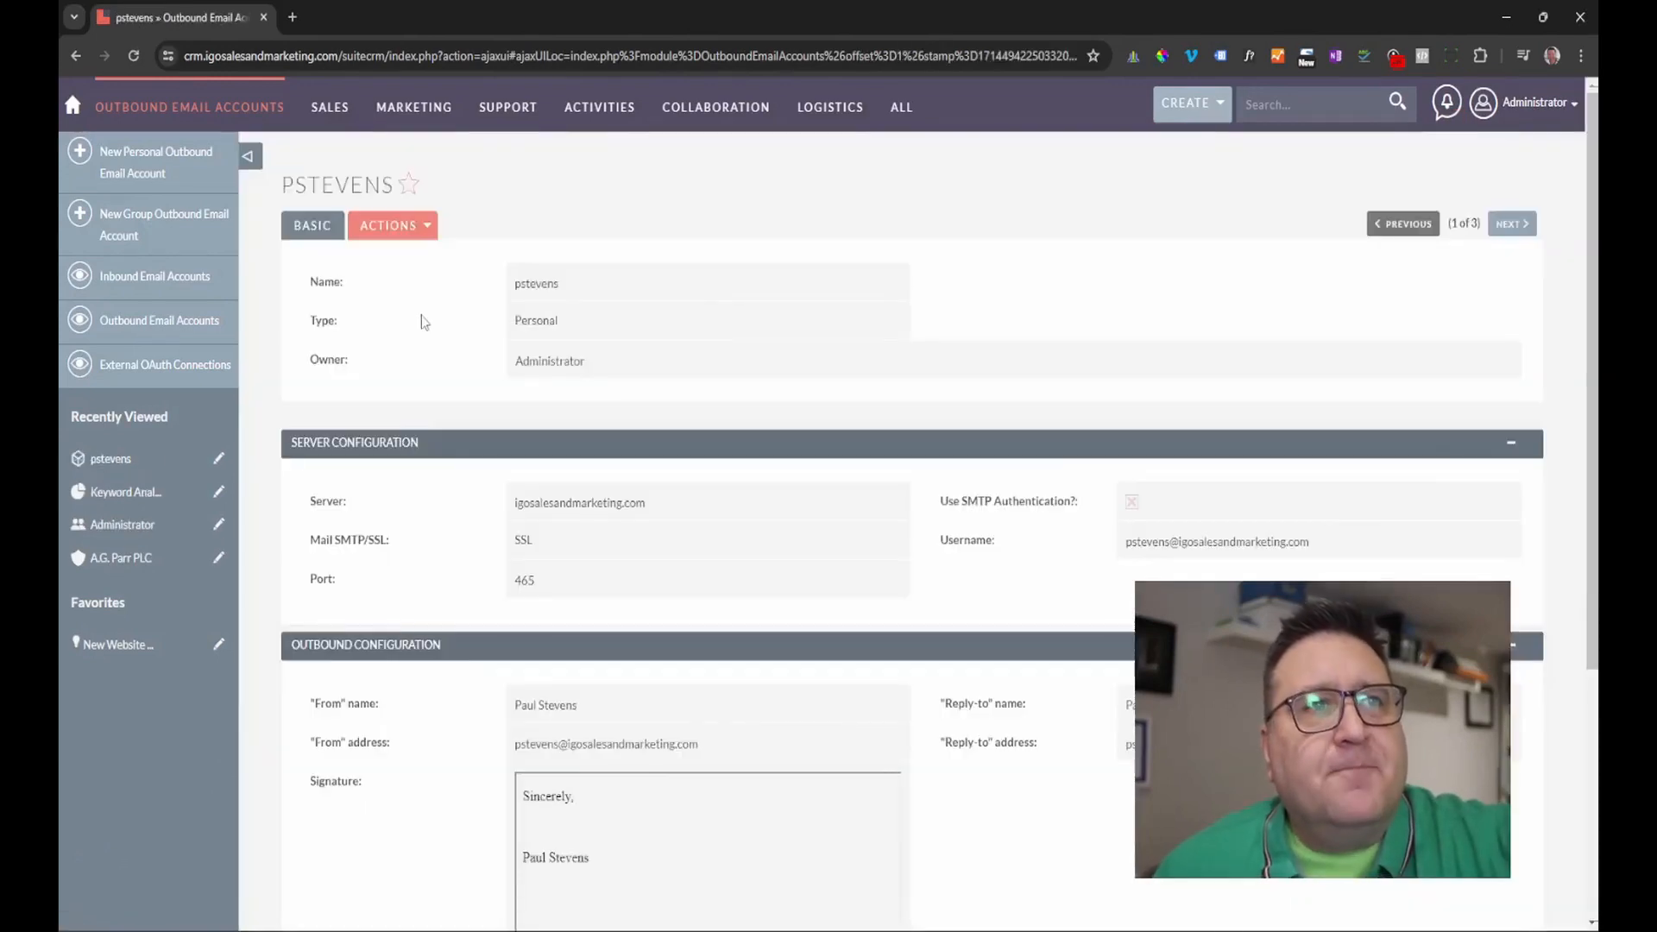
left_click(422, 224)
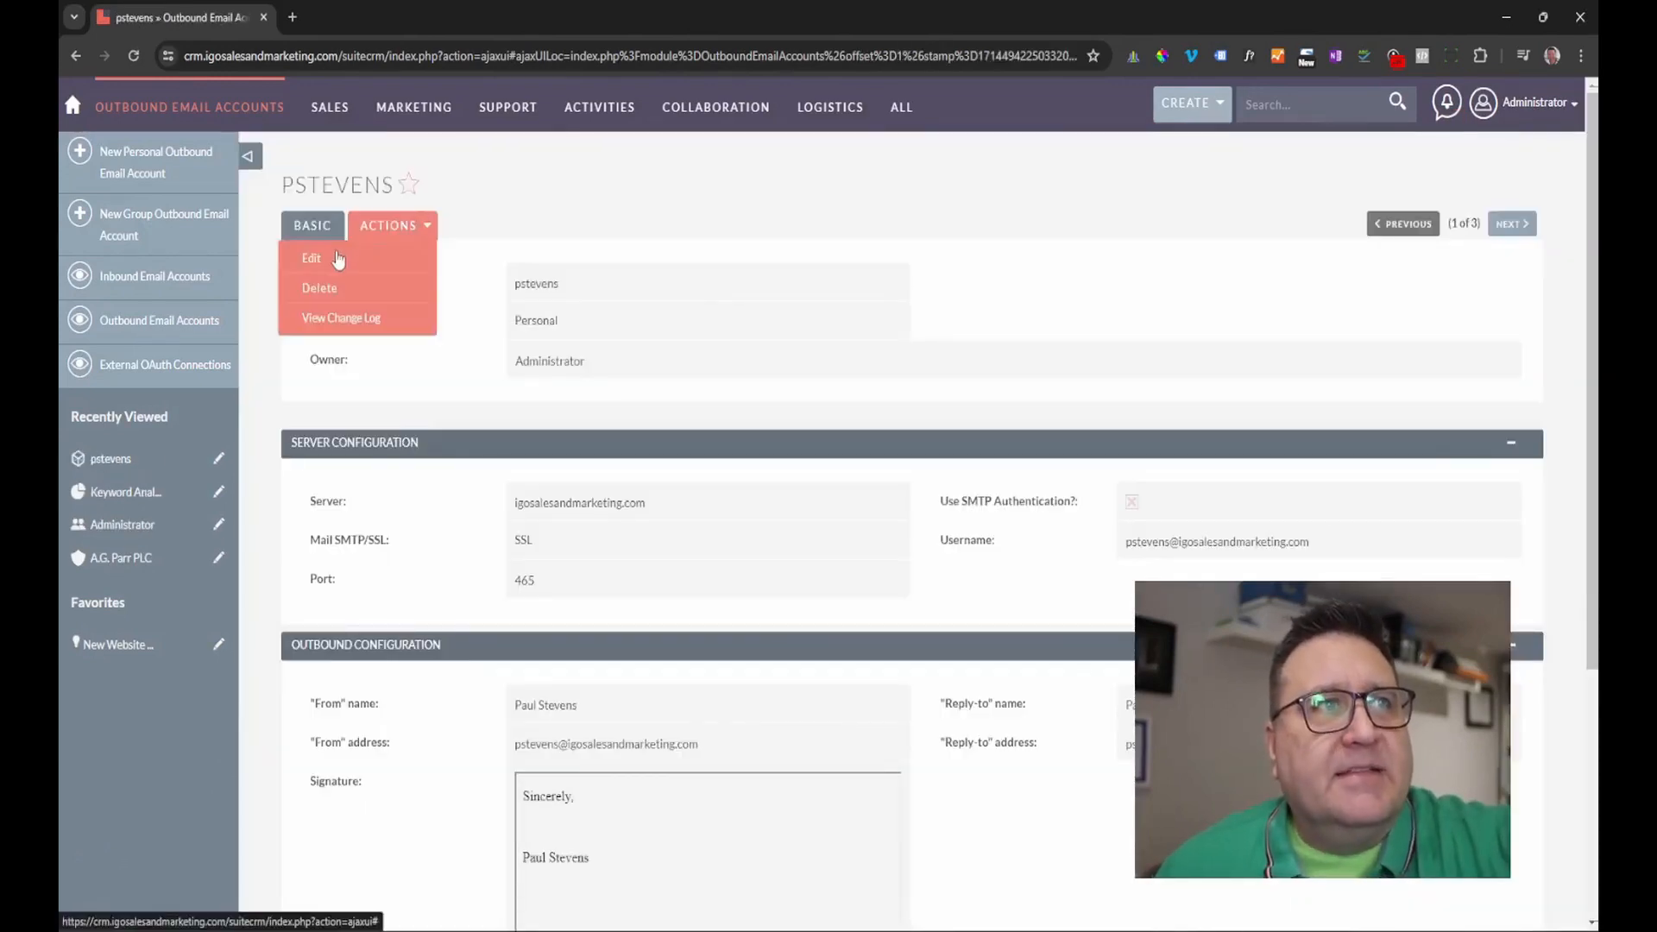
left_click(330, 262)
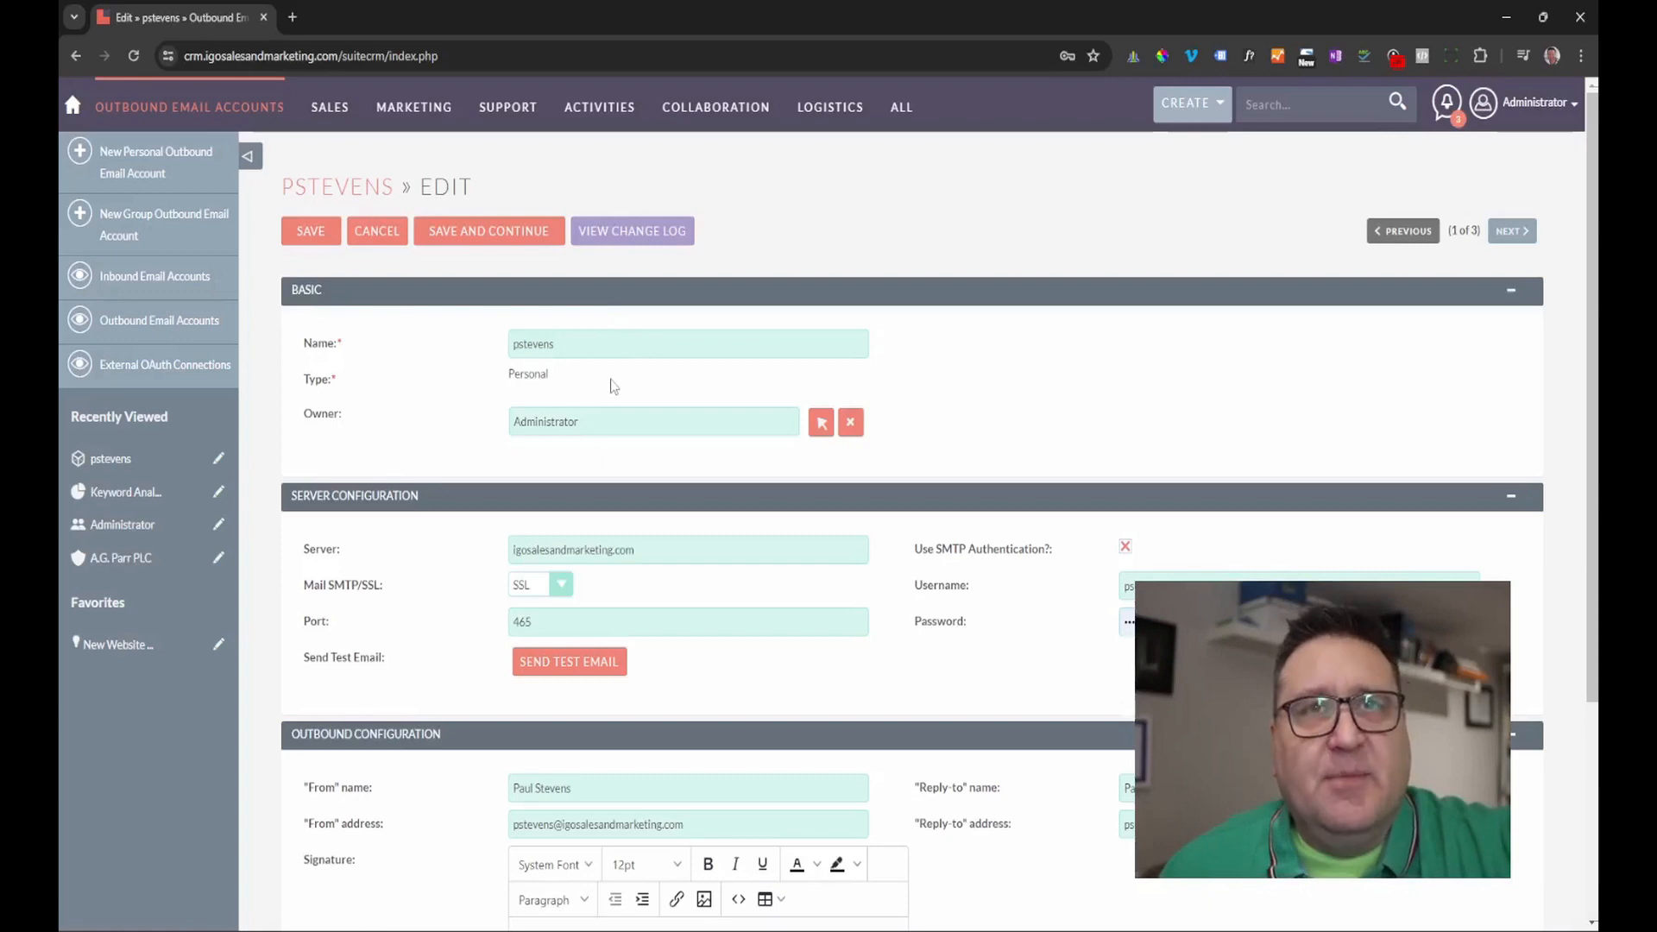
left_click(820, 422)
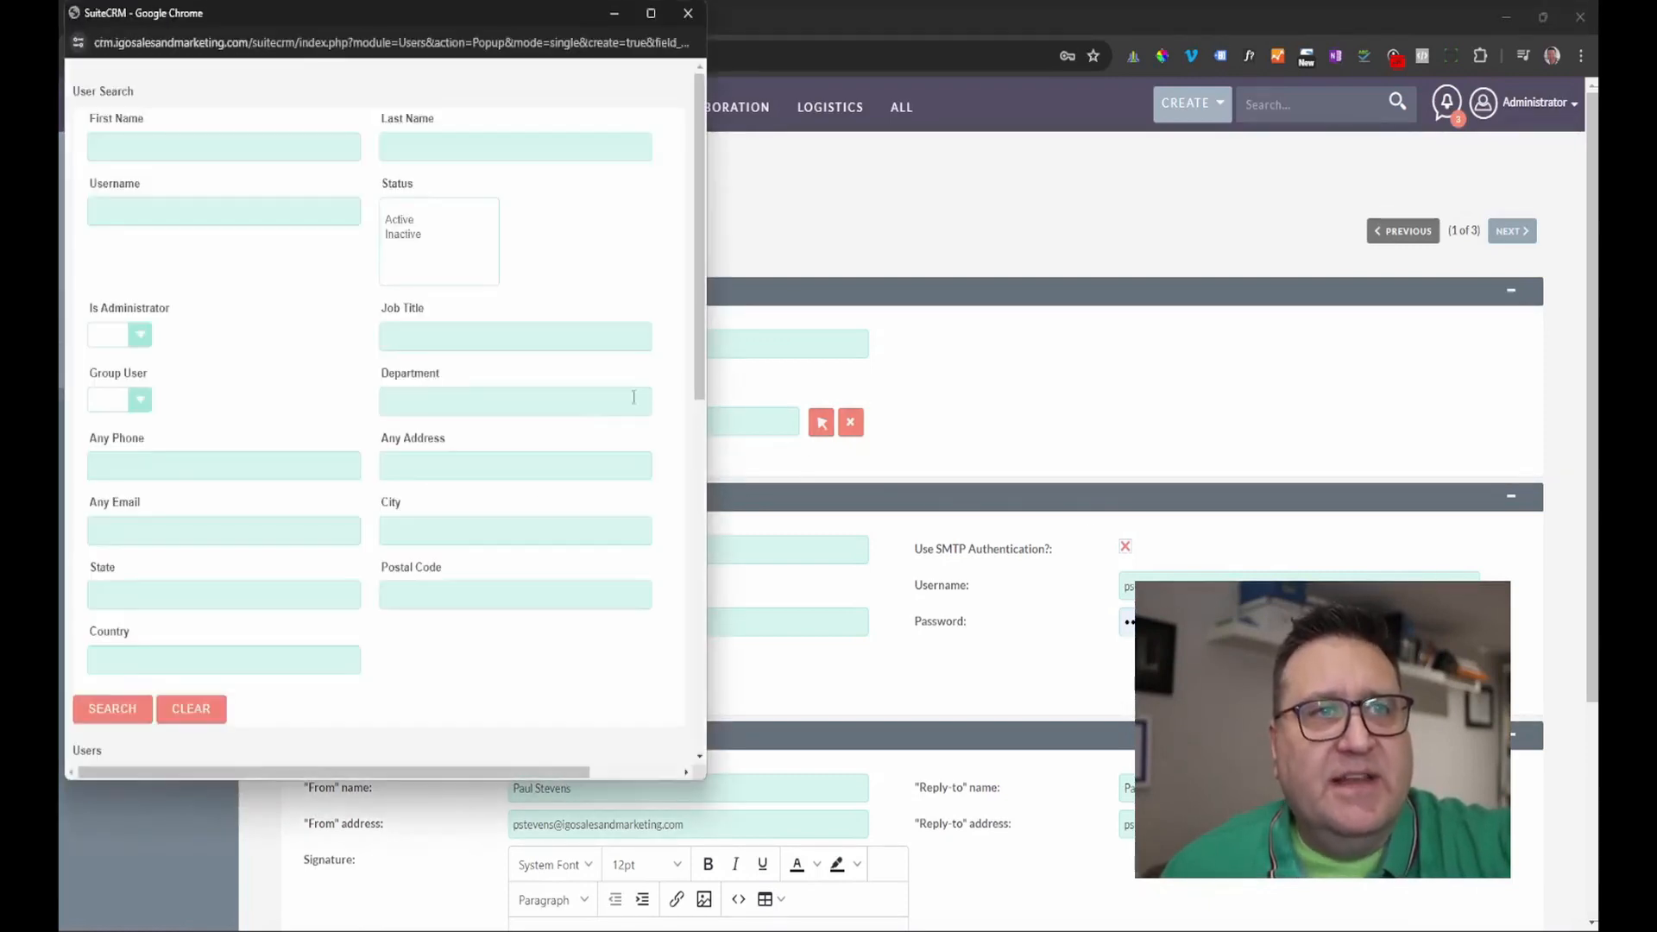
scroll(389, 604, "down", 4)
scroll(117, 536, "down", 4)
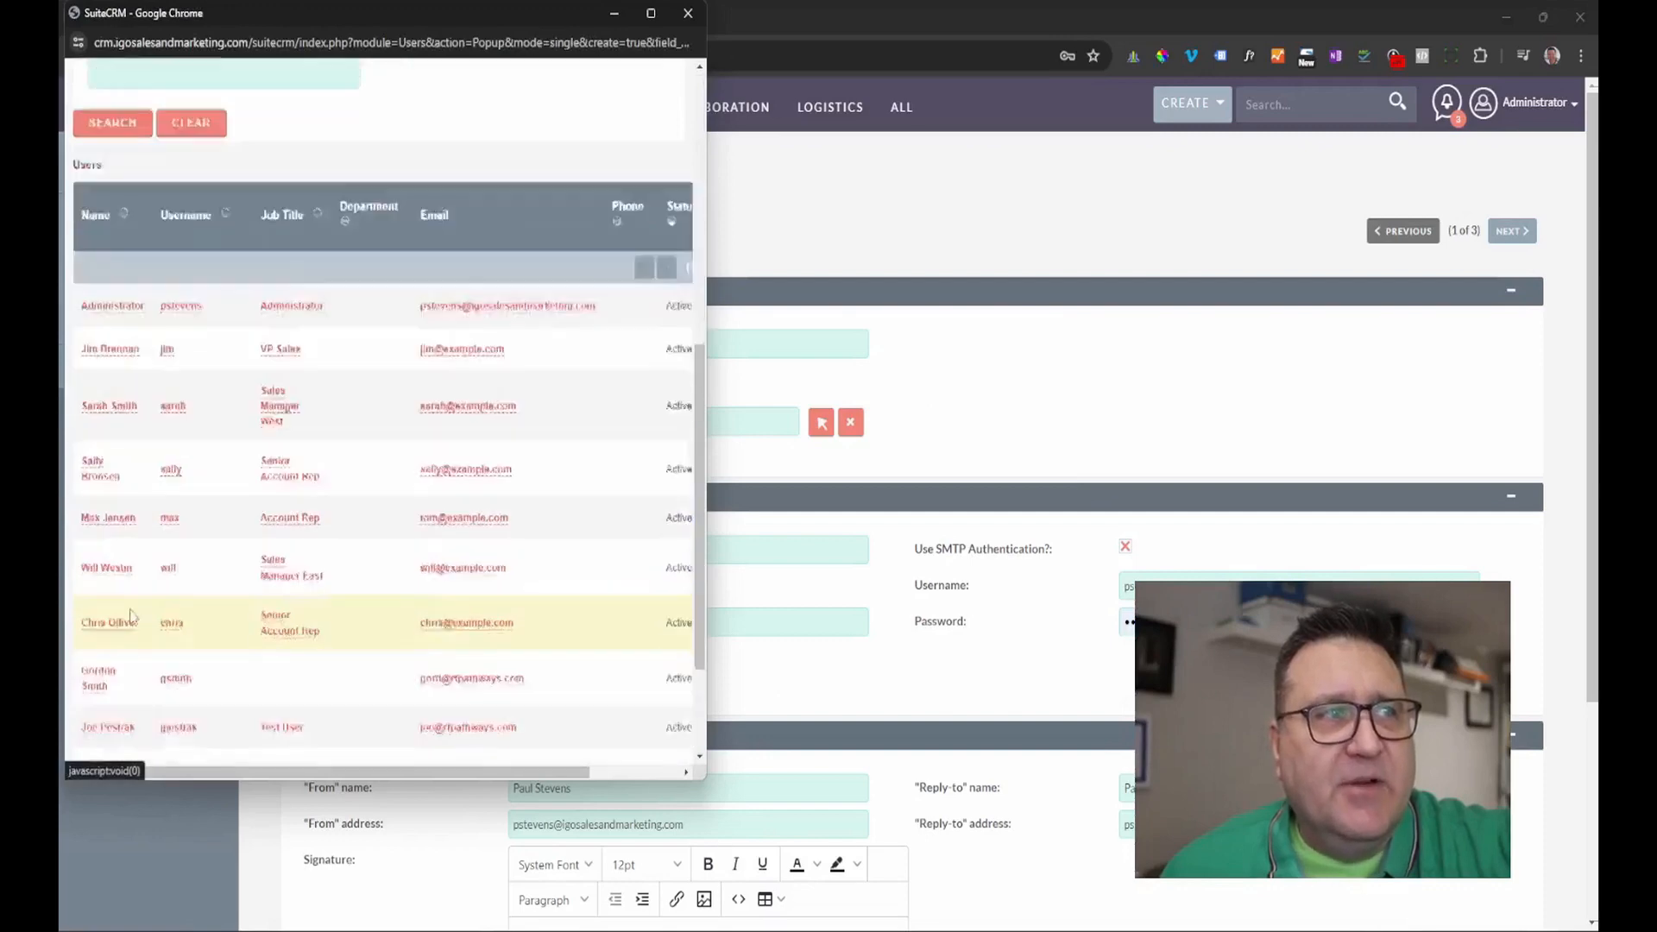
left_click(691, 25)
scroll(359, 402, "down", 3)
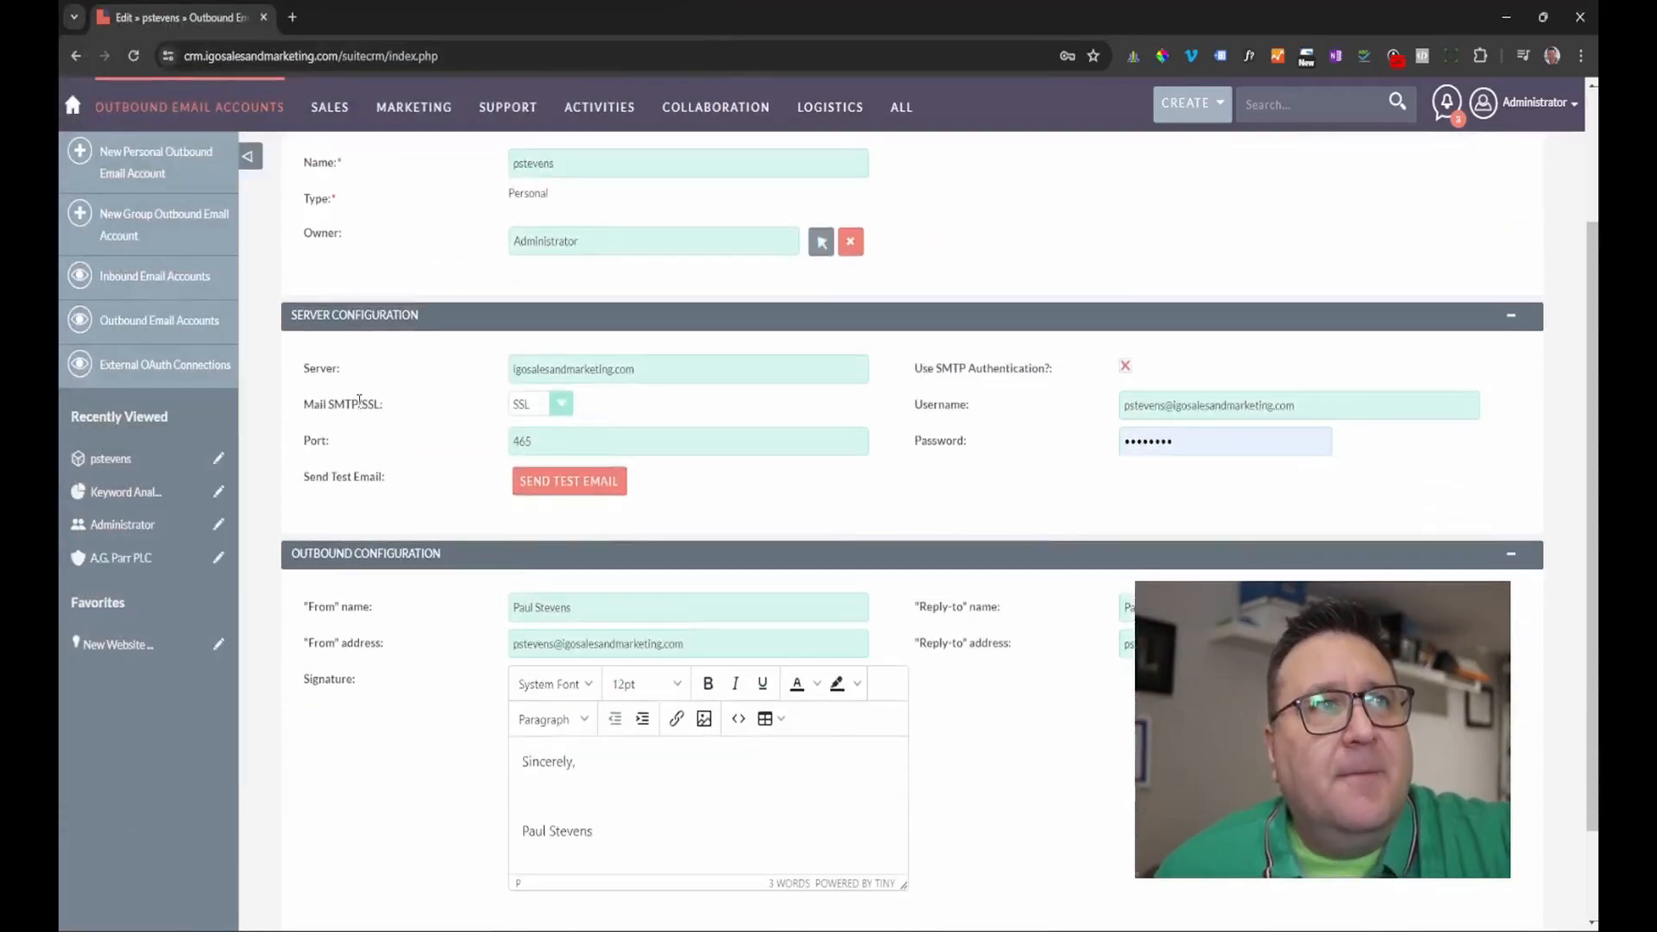
left_click(652, 375)
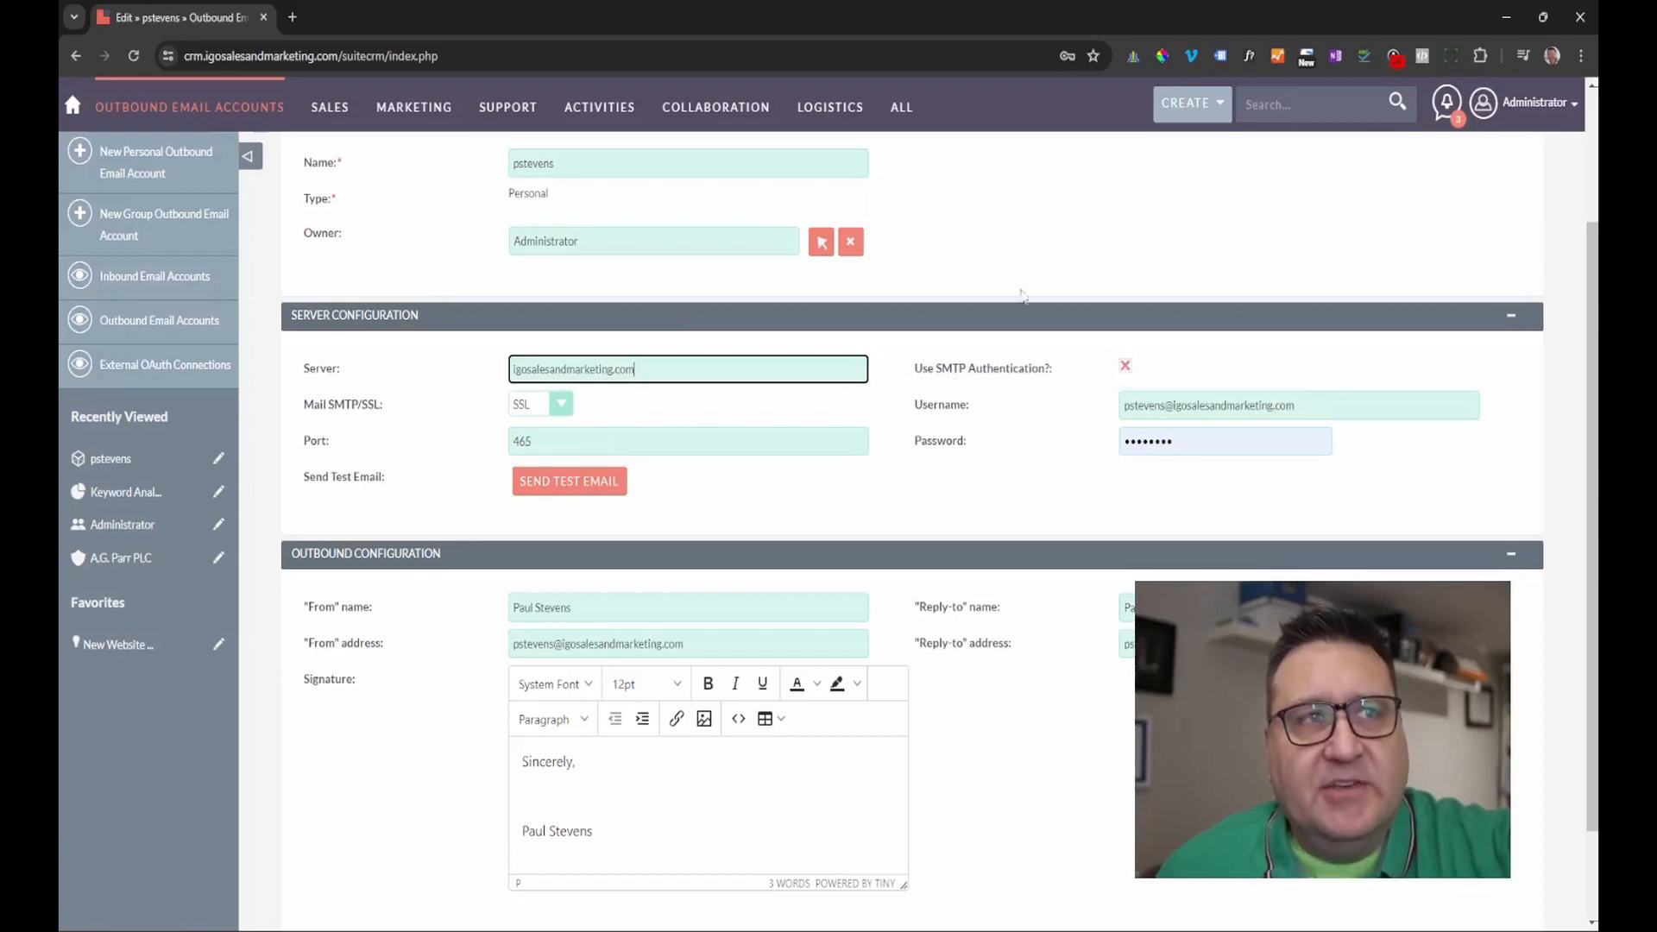
Keep SSL as the SMTP connection security and clear the stored Password field.
left_click(559, 406)
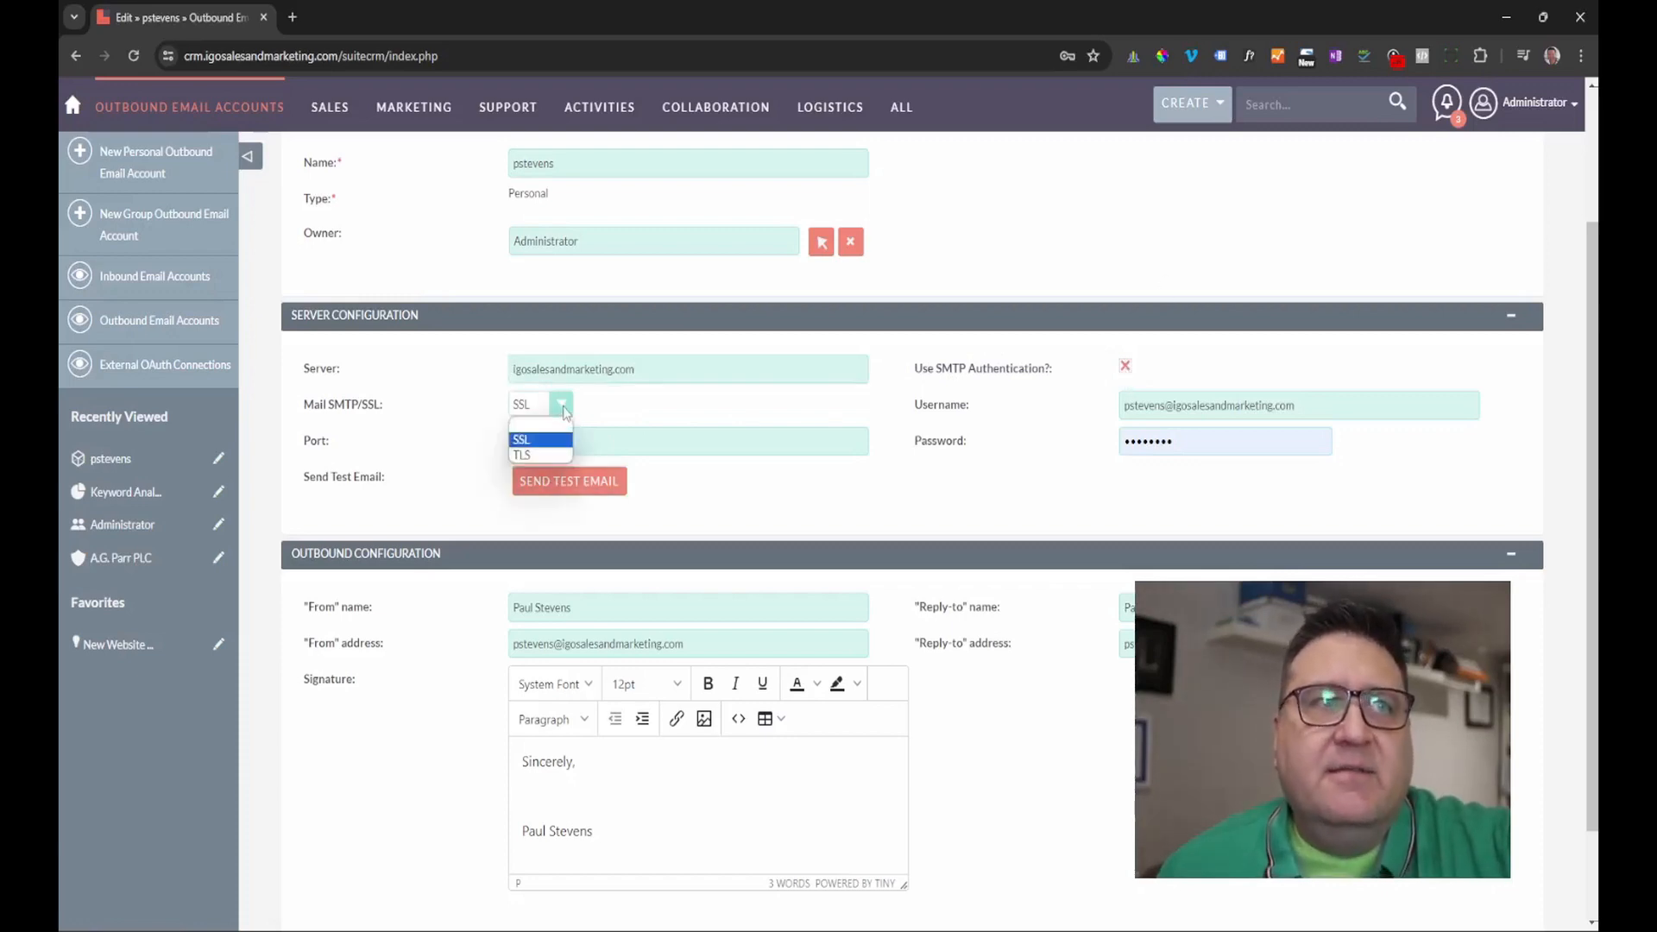
left_click(553, 439)
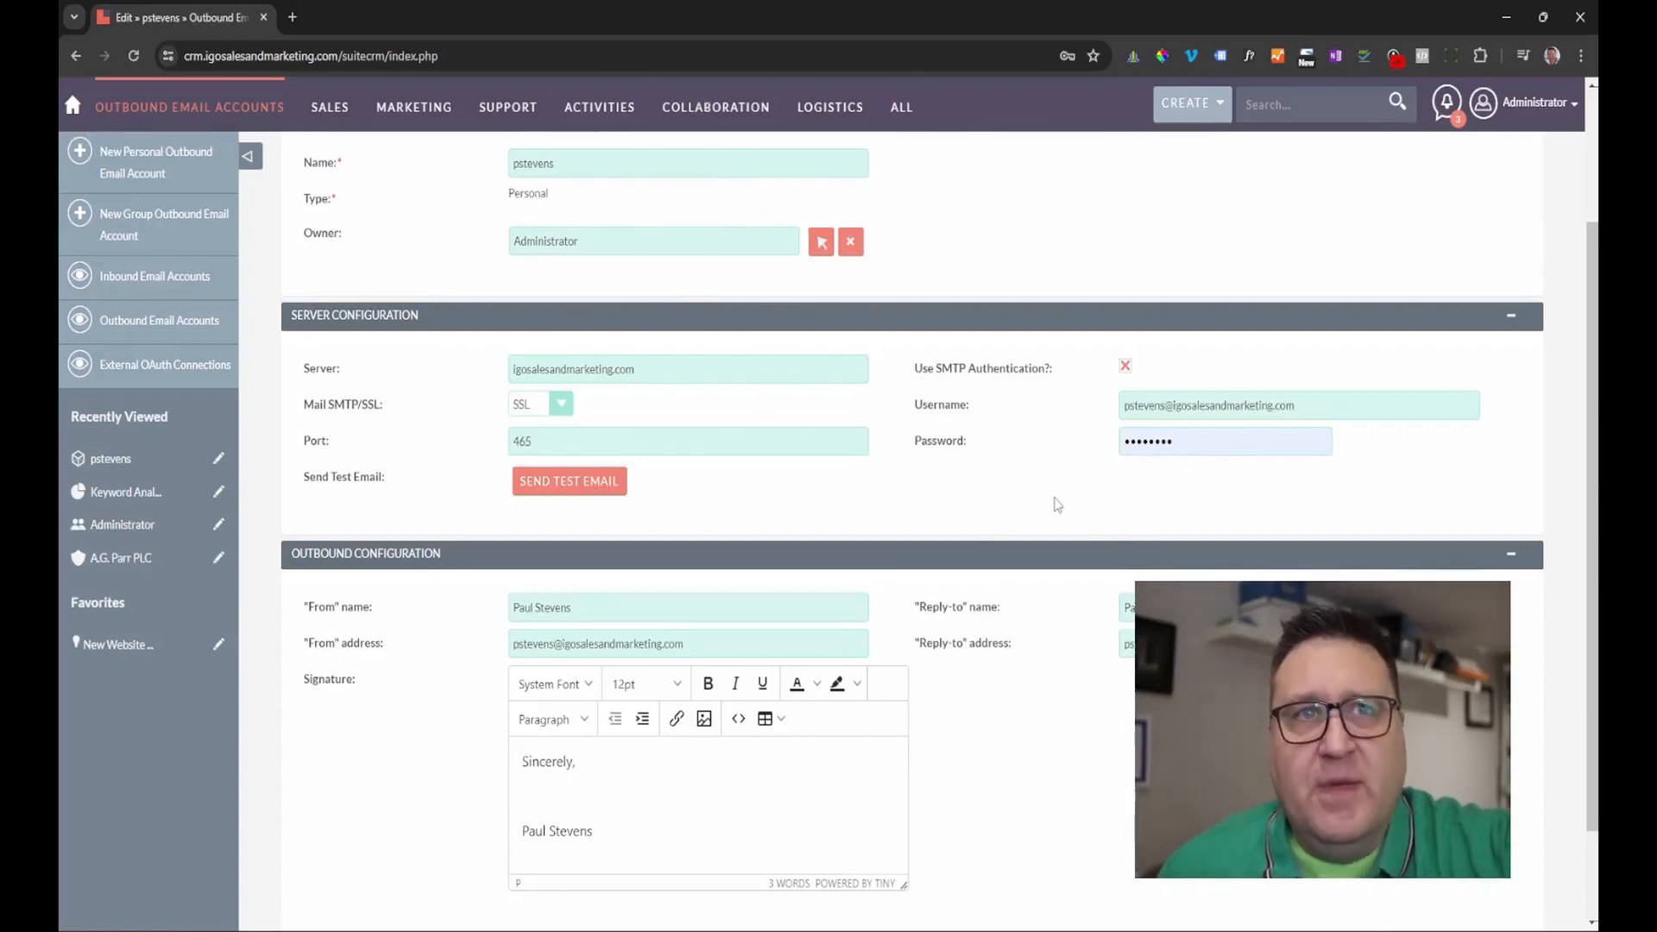
double_click(1198, 444)
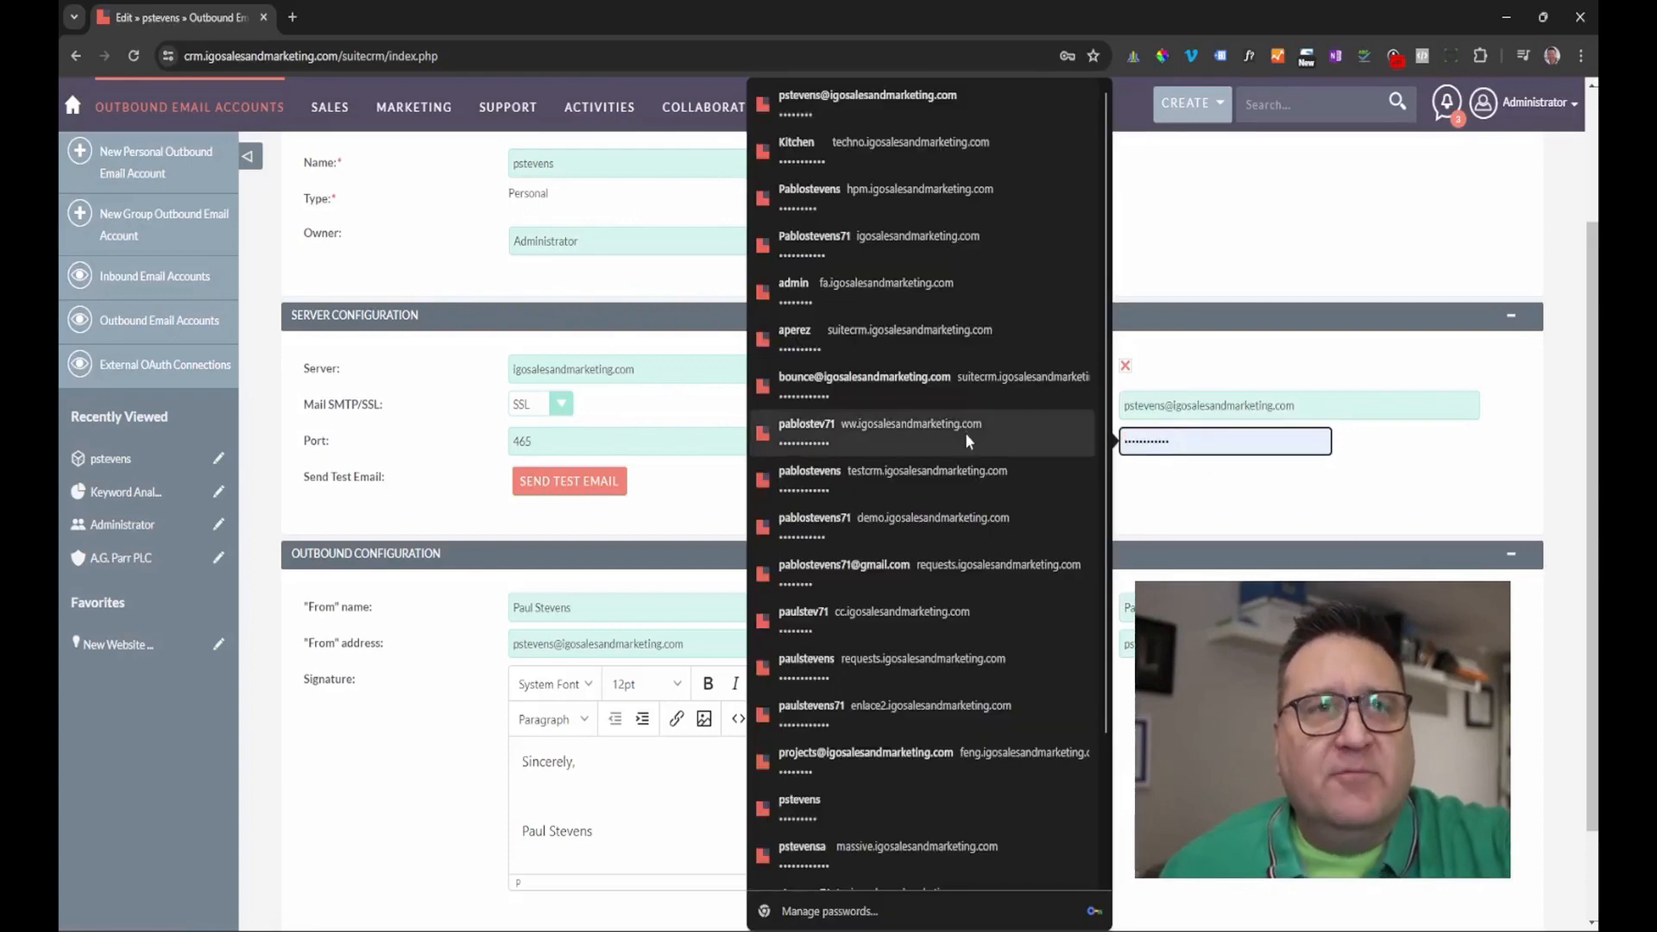
key("BackSpace")
left_click(1216, 476)
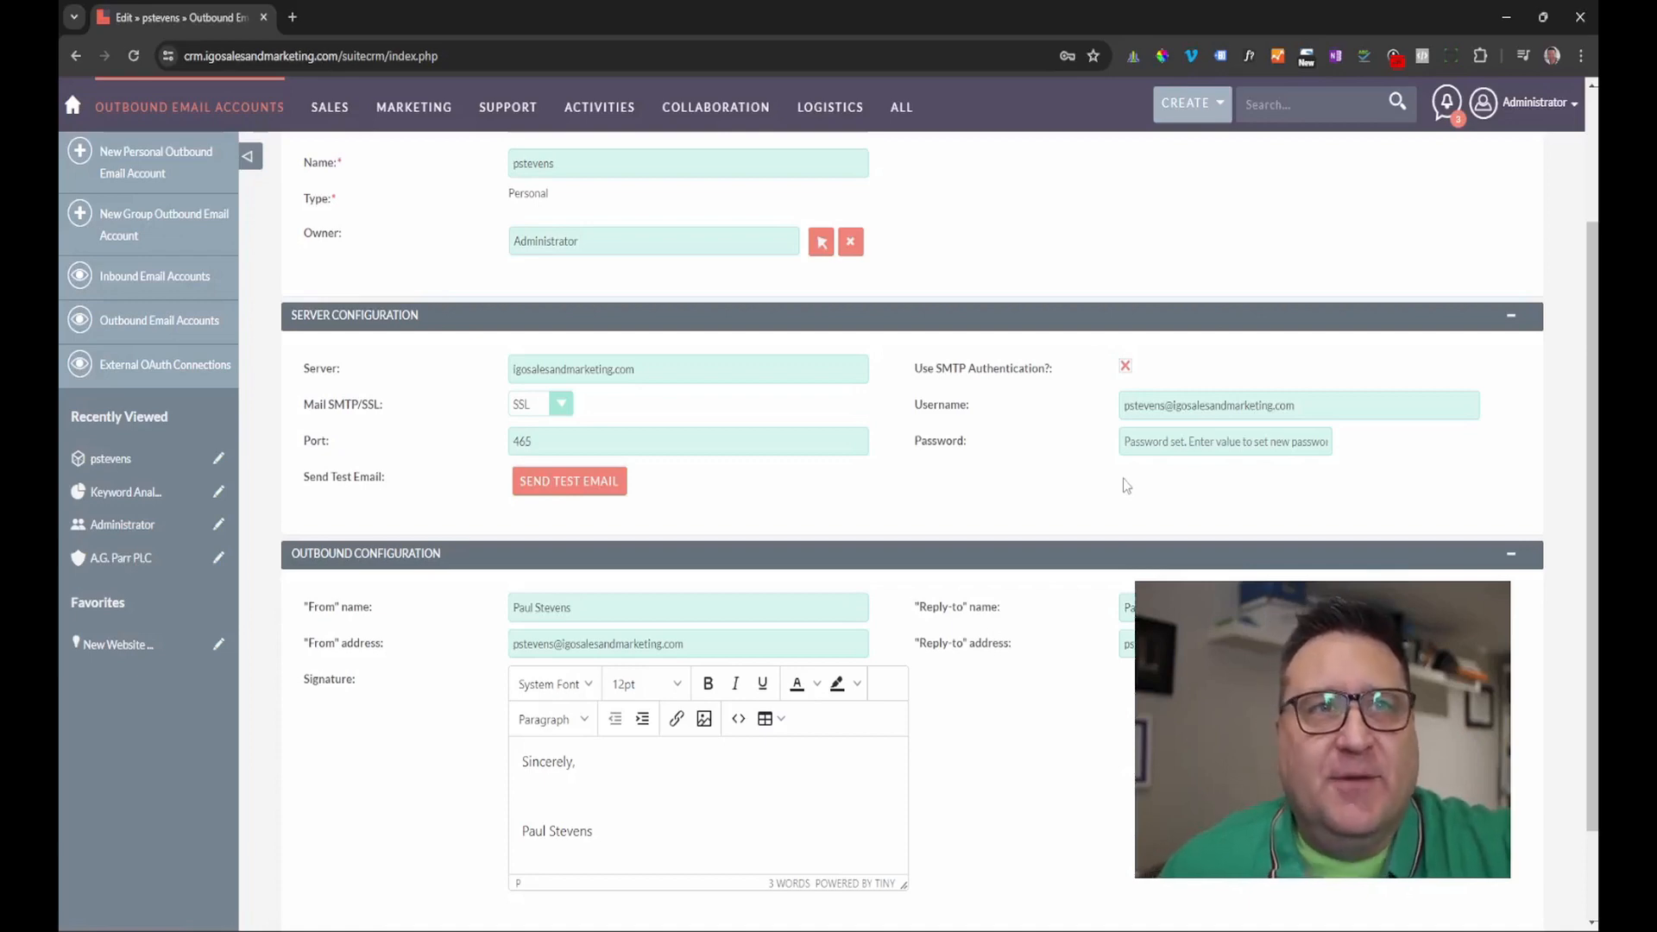
left_click(1166, 445)
left_click(1228, 511)
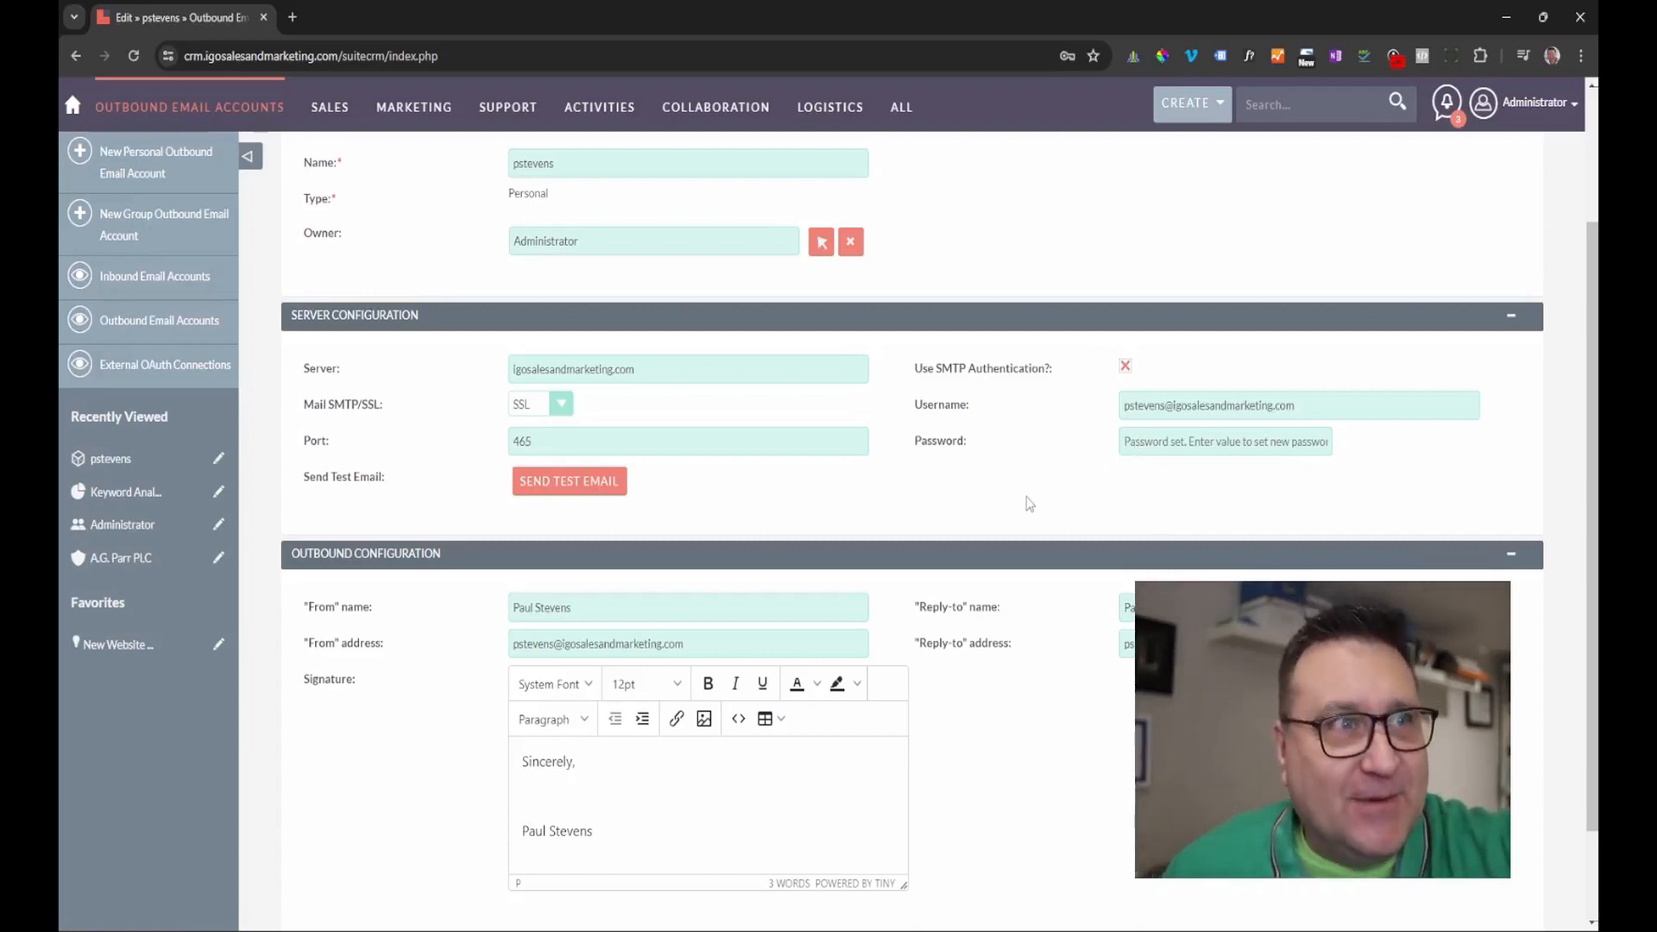
scroll(912, 513, "down", 1)
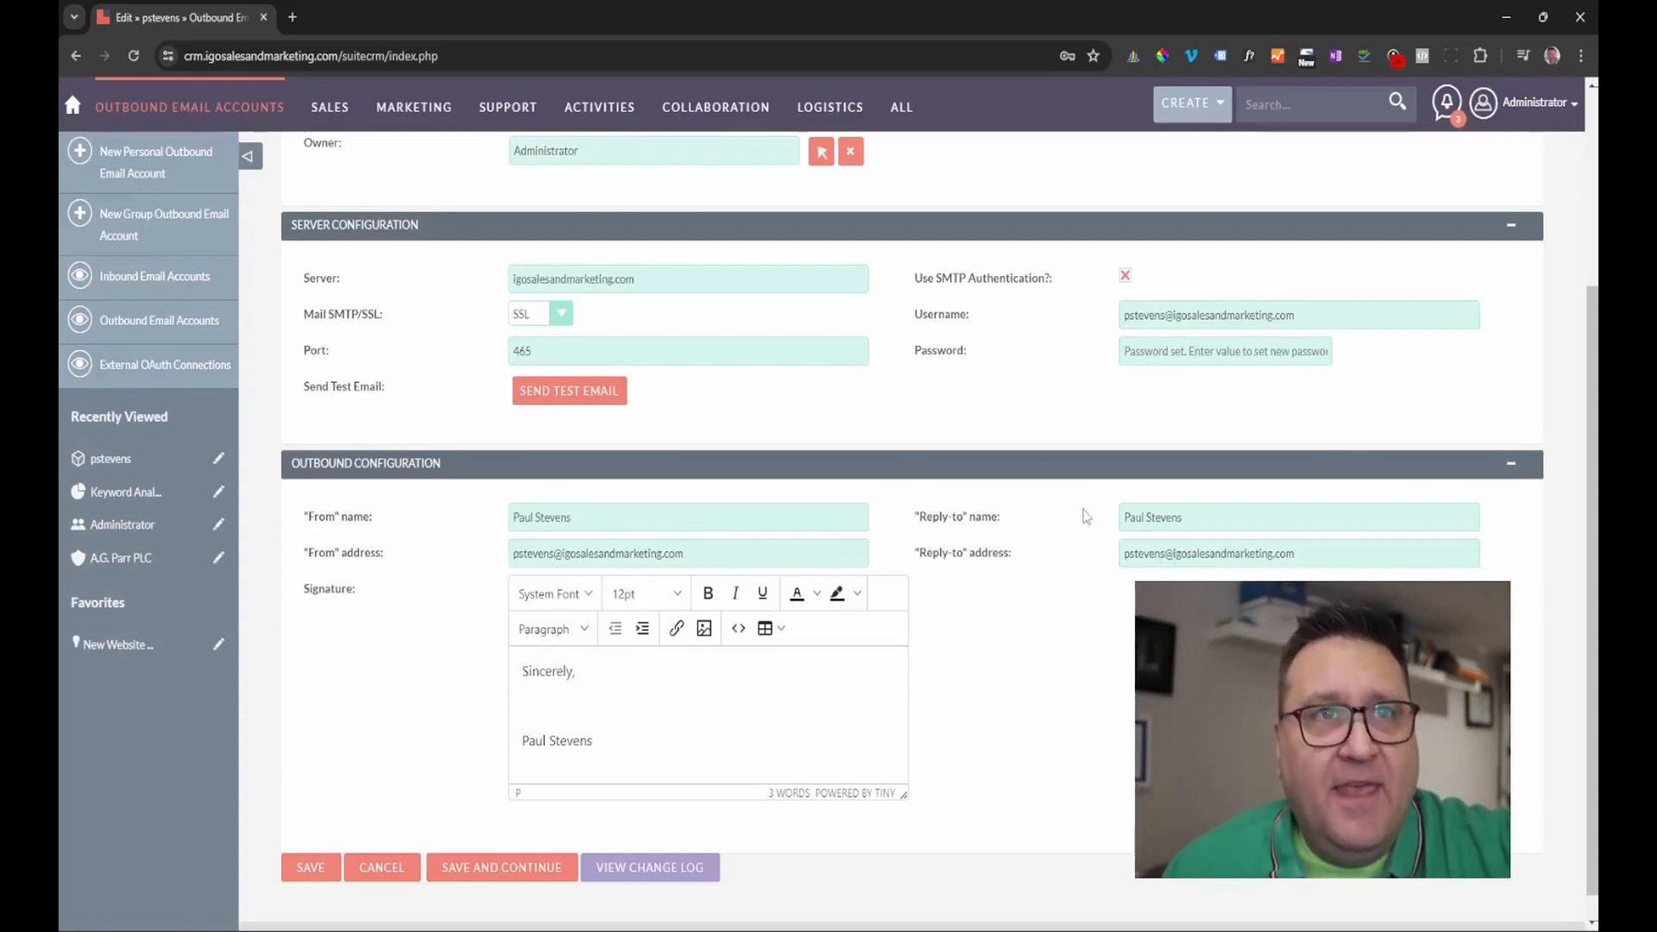
left_click(1130, 351)
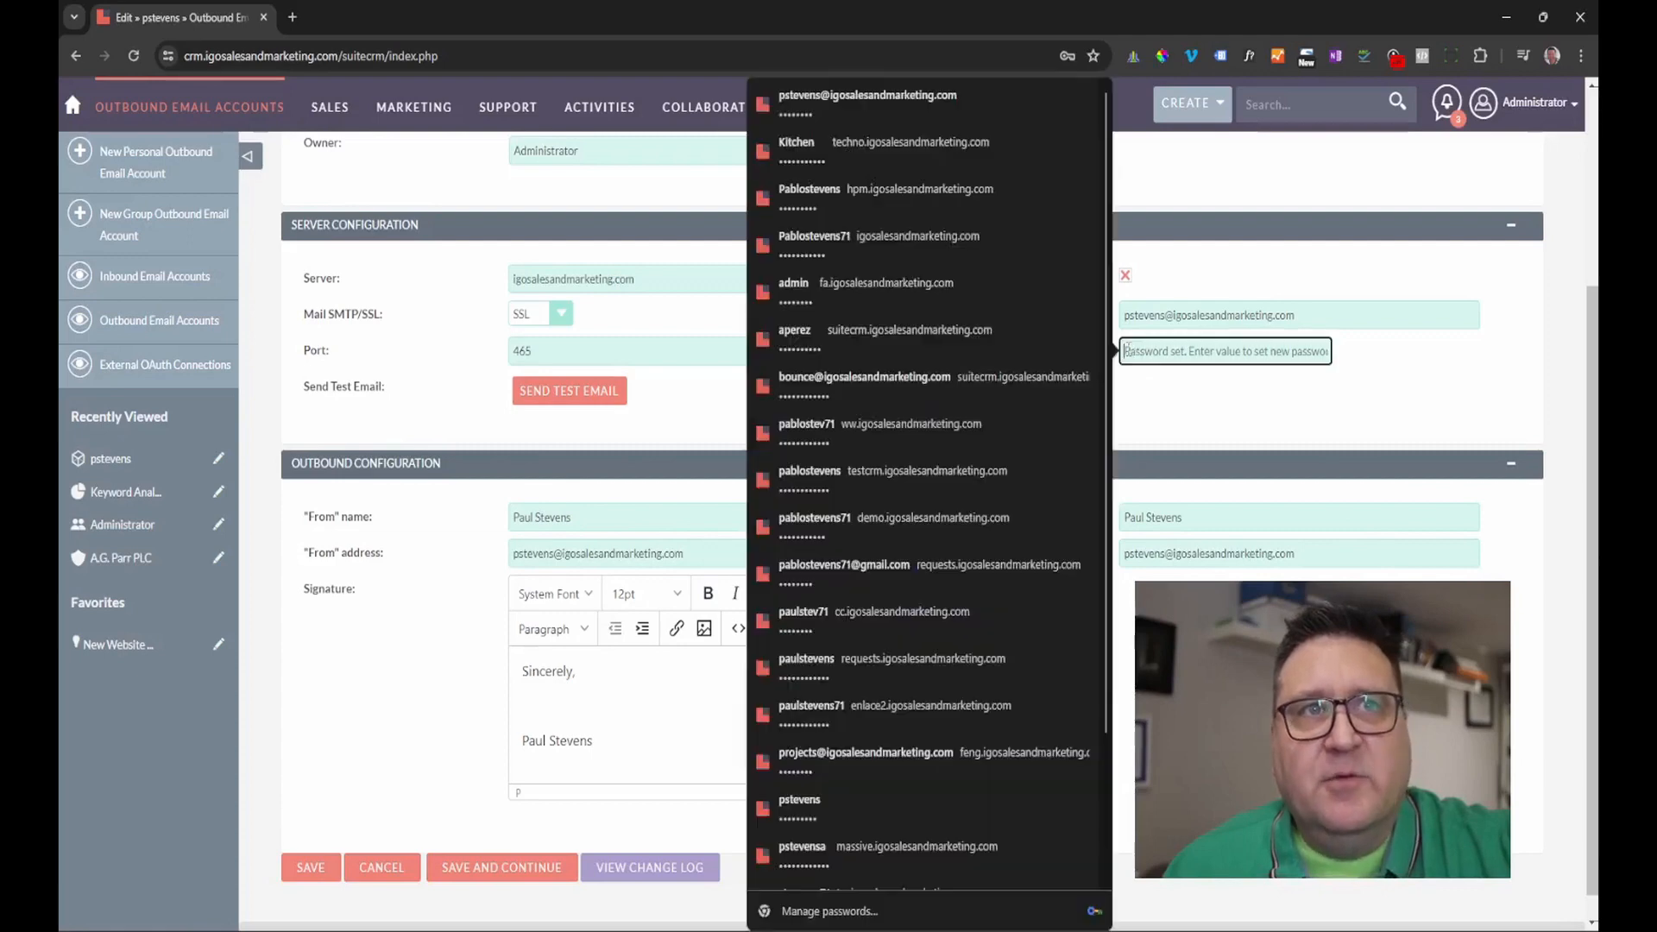
left_click(1244, 414)
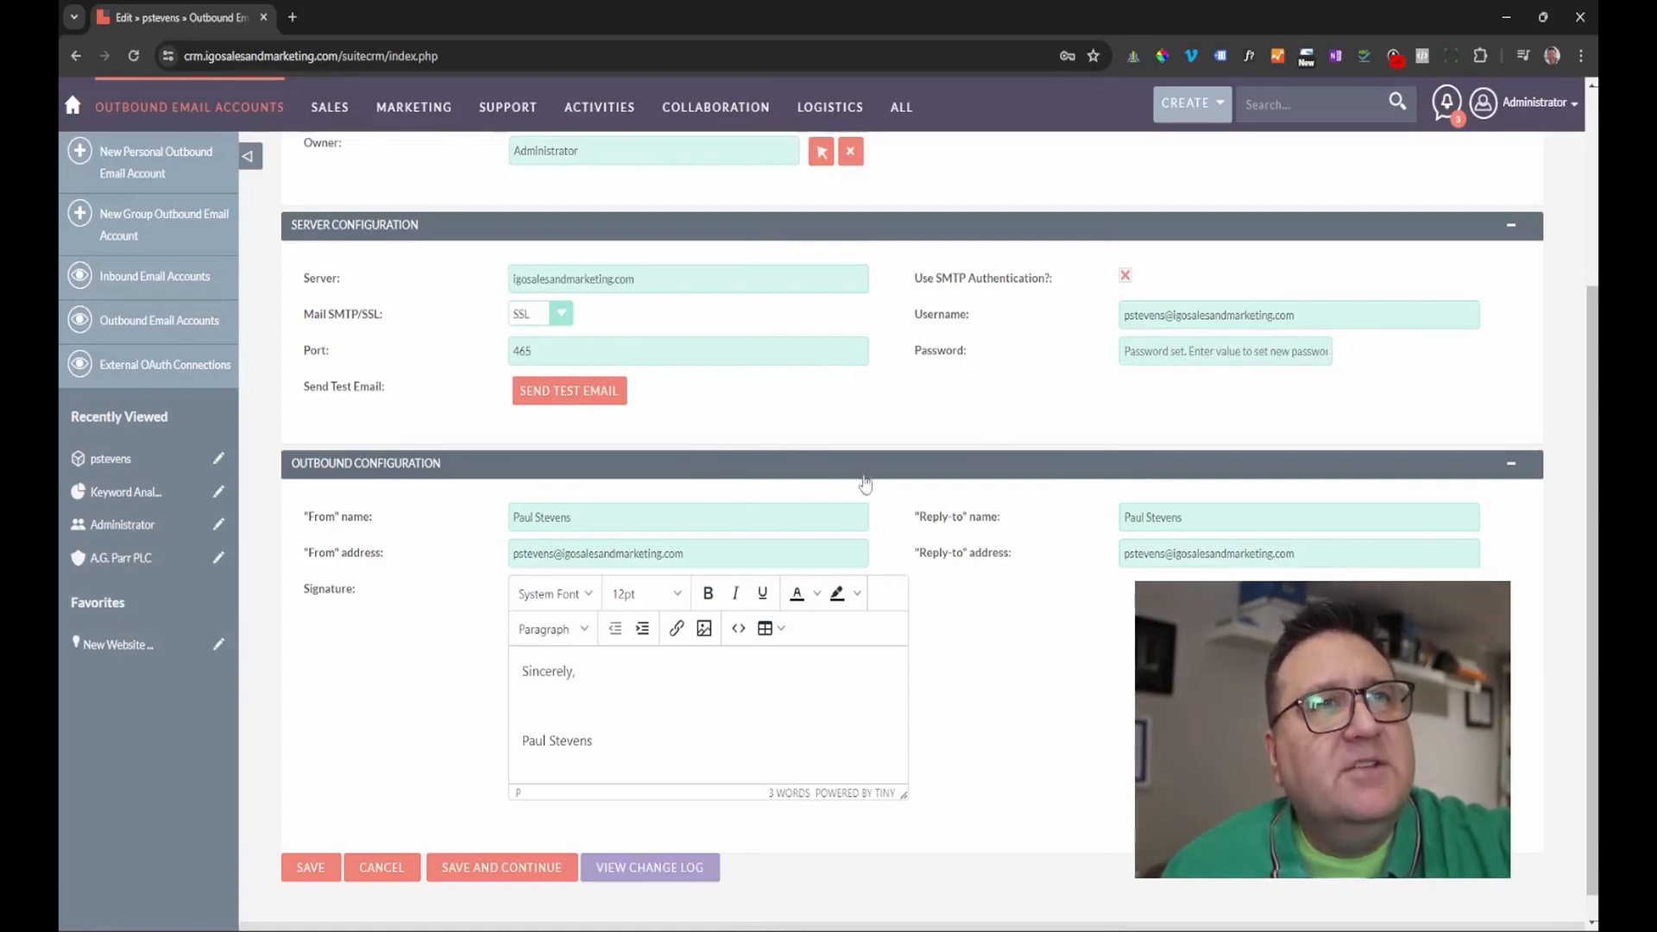
scroll(819, 482, "up", 1)
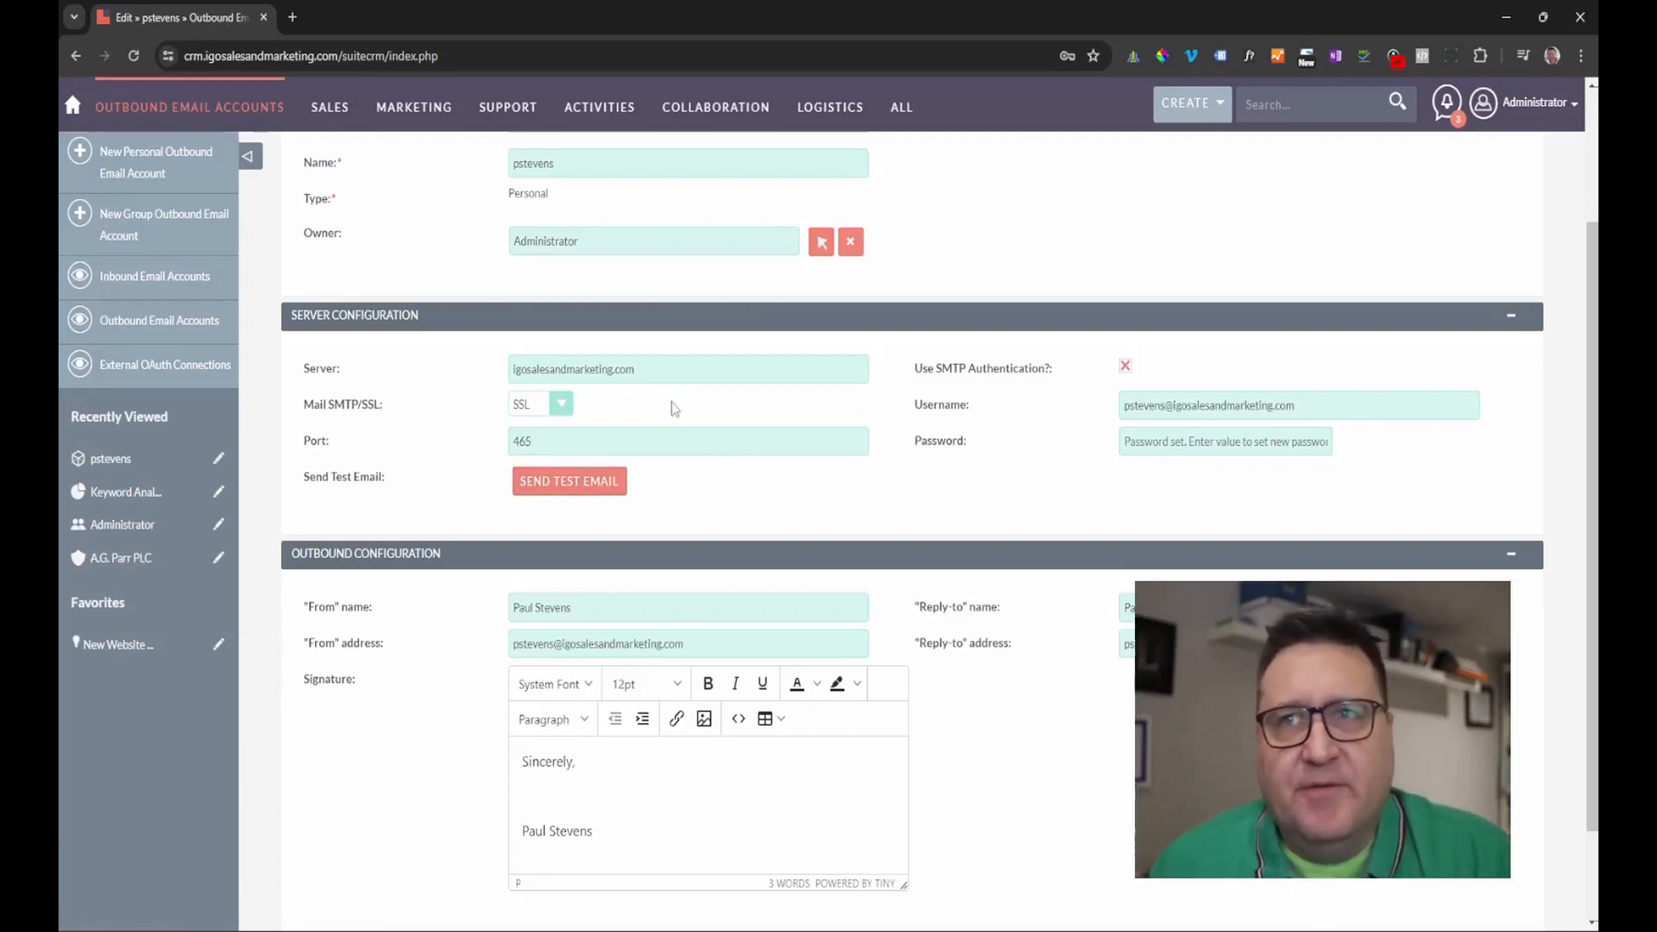
left_click(568, 405)
Set the outbound connection to SSL with SMTP authentication left enabled.
left_click(549, 427)
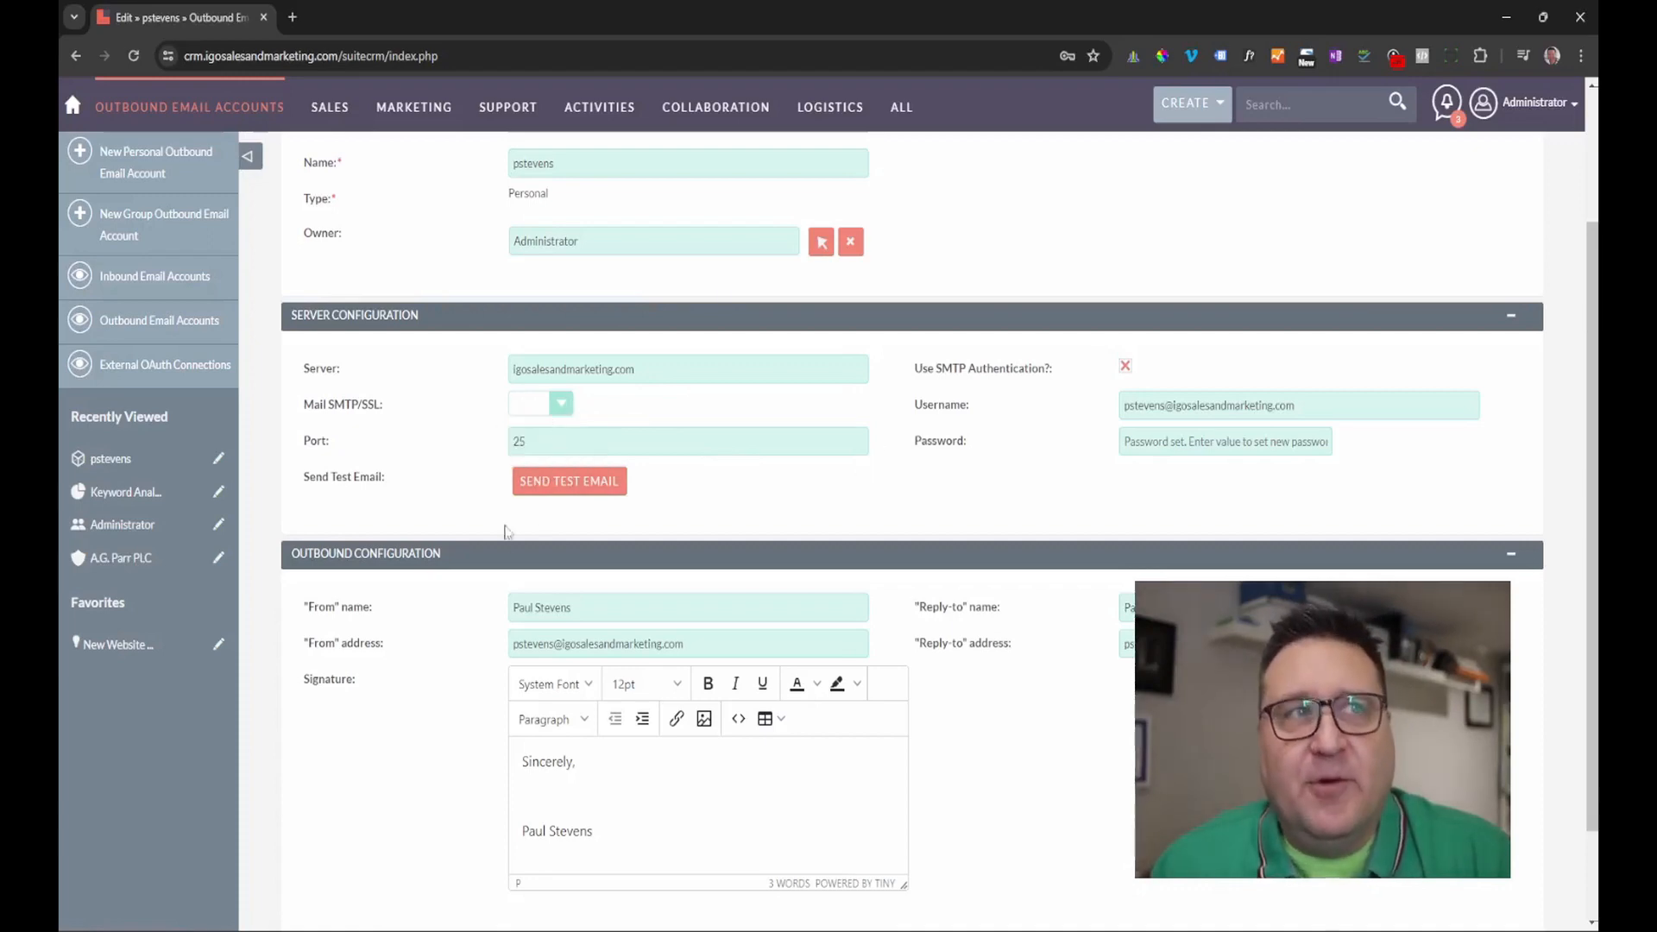
left_click(561, 403)
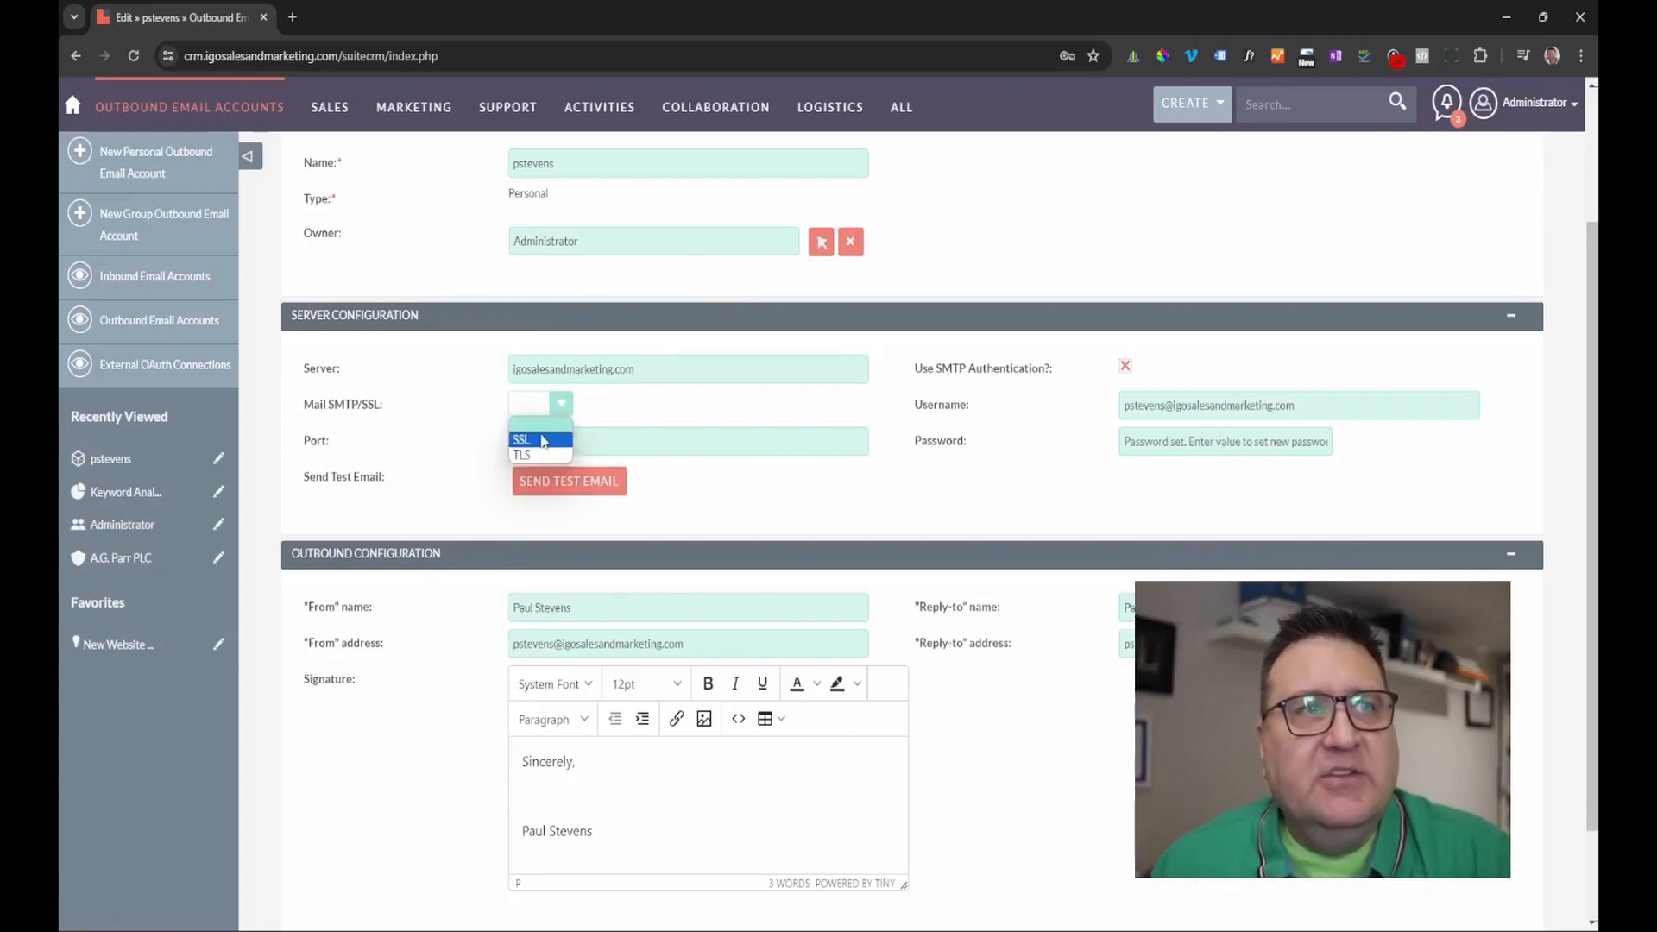
left_click(535, 441)
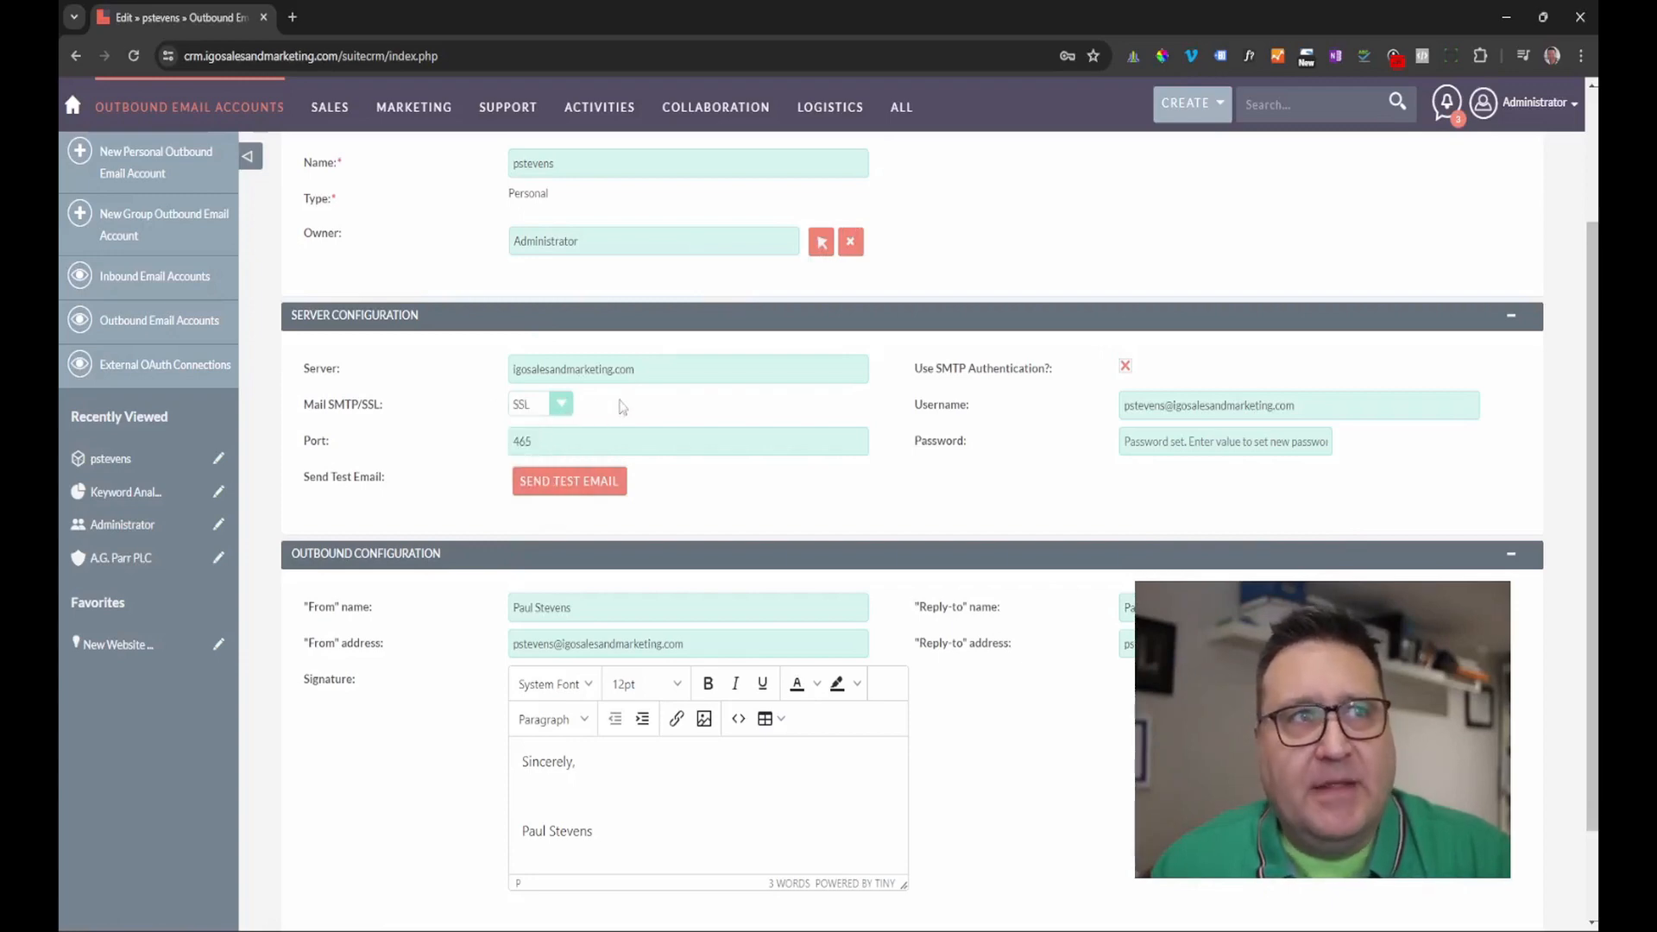
left_click(1126, 365)
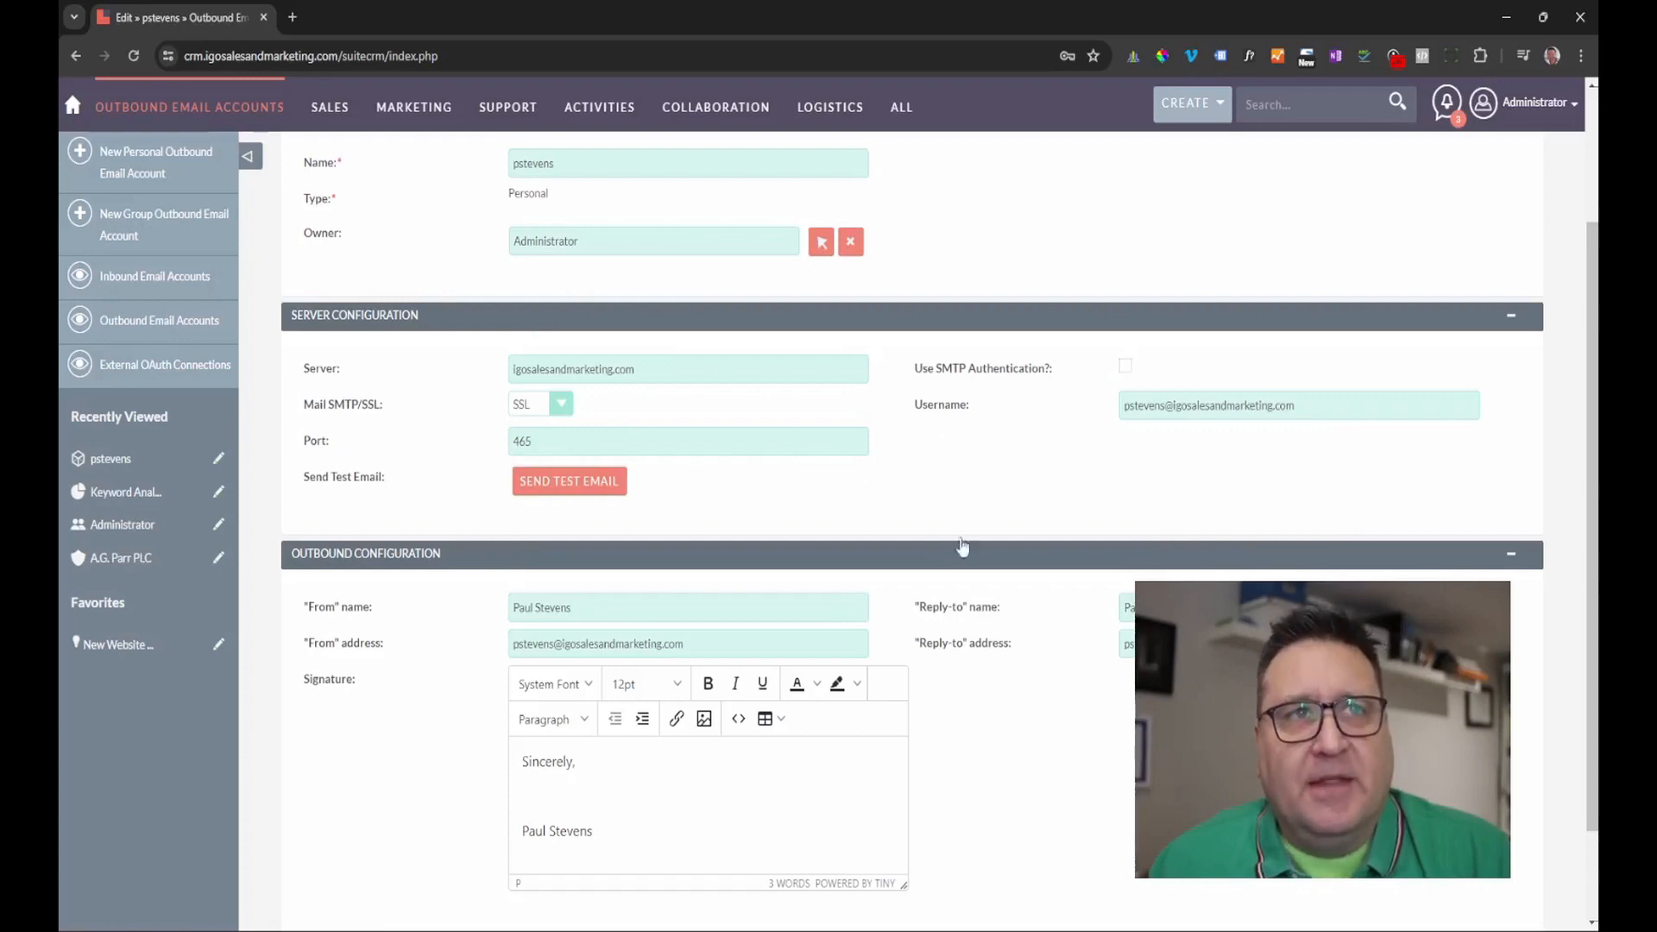
left_click(1125, 365)
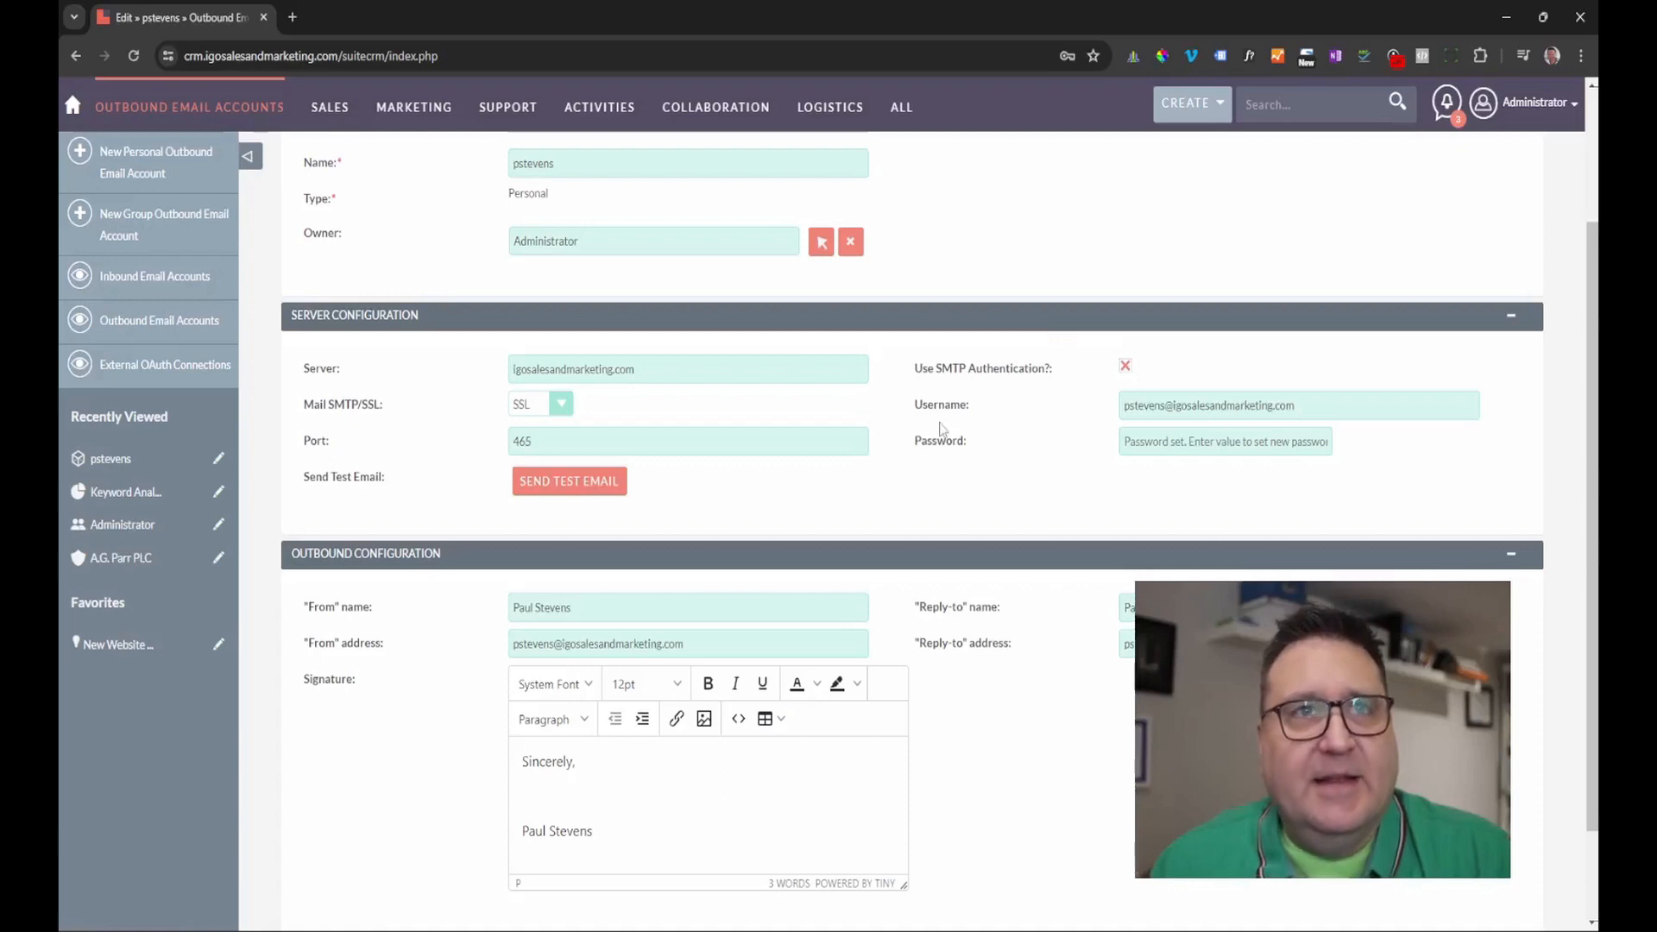
Send a test email and dismiss the 'Could not authenticate' error.
left_click(580, 483)
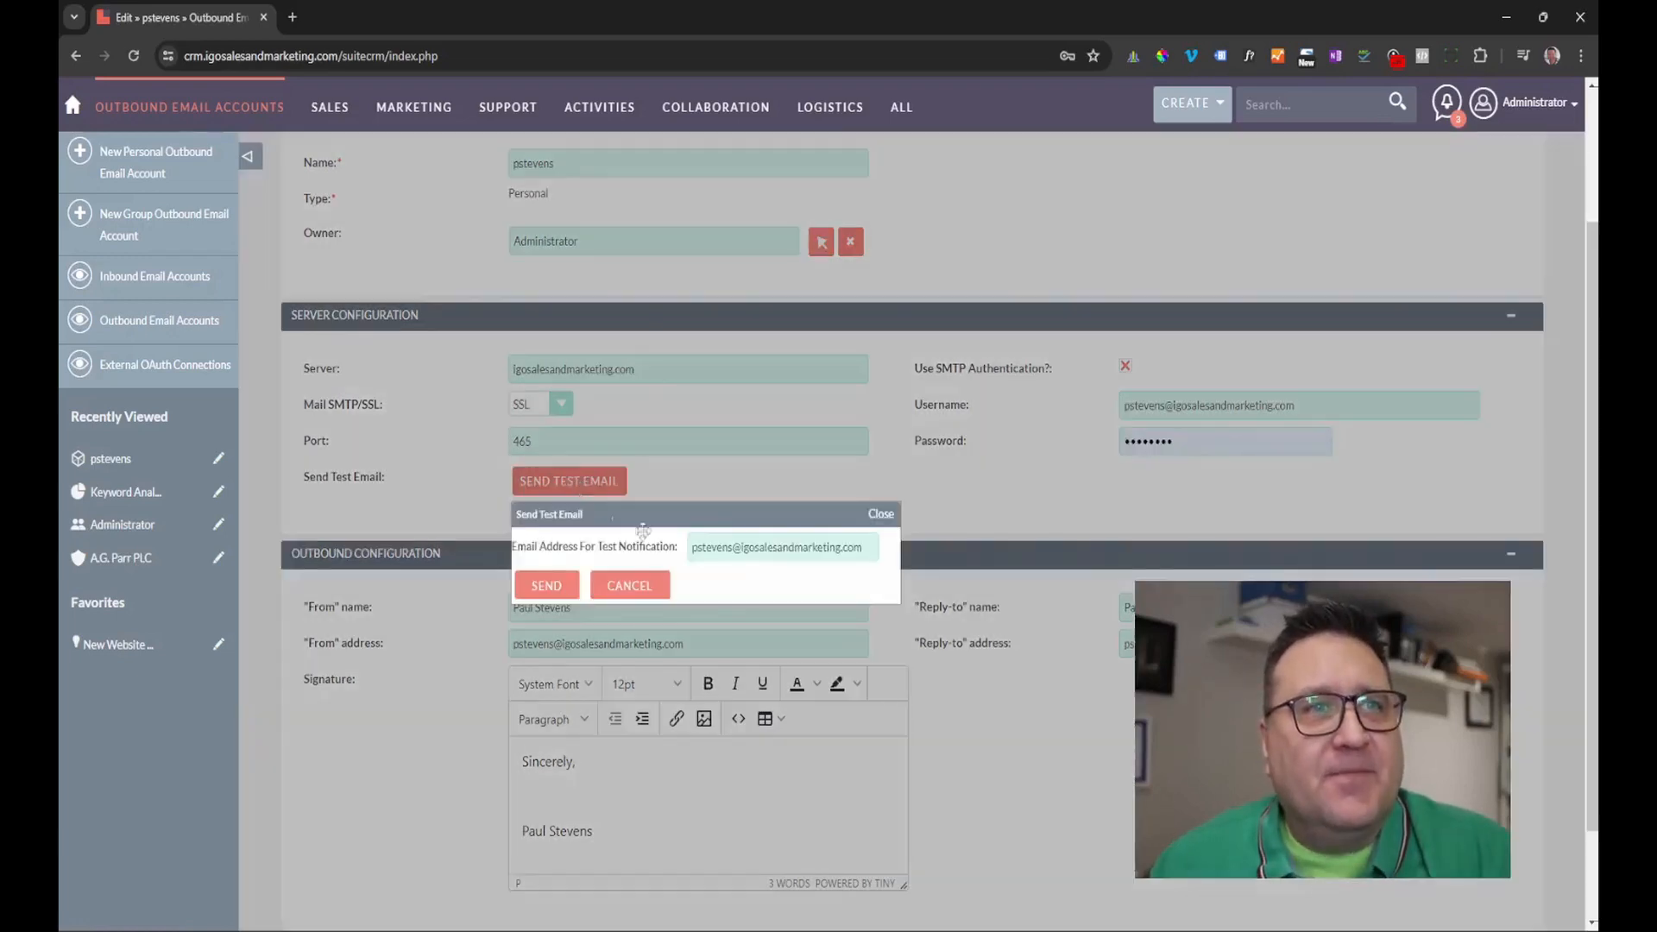
left_click(546, 586)
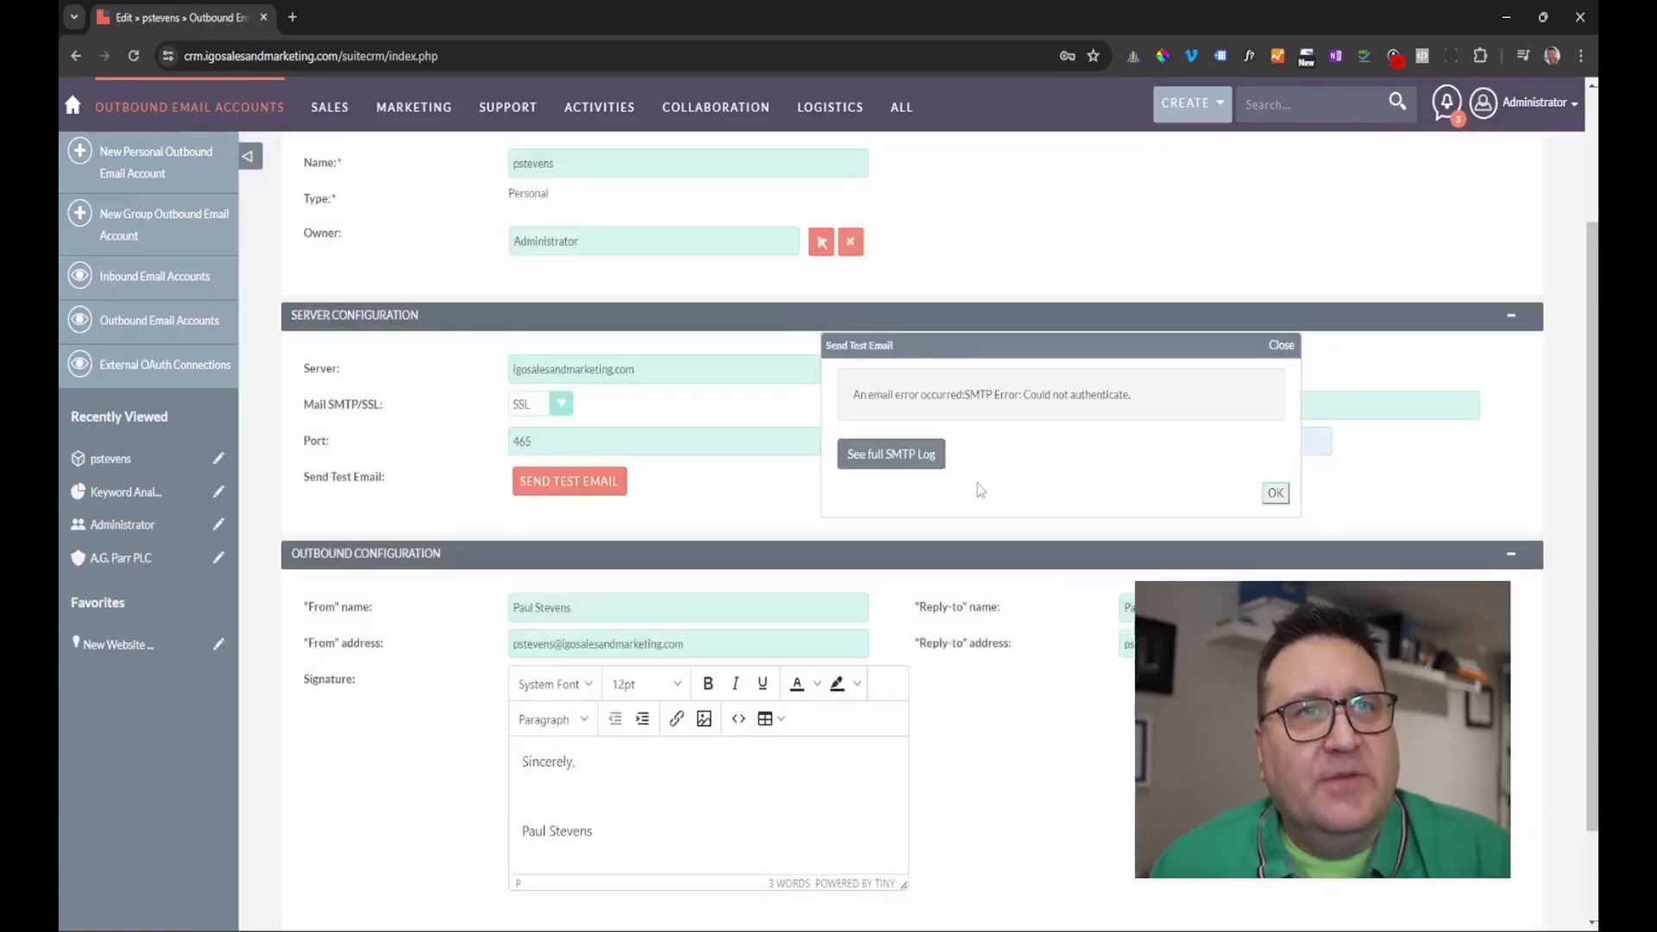
left_click(1276, 493)
Clear the stored password and retry the test email, which fails again.
left_click(1185, 437)
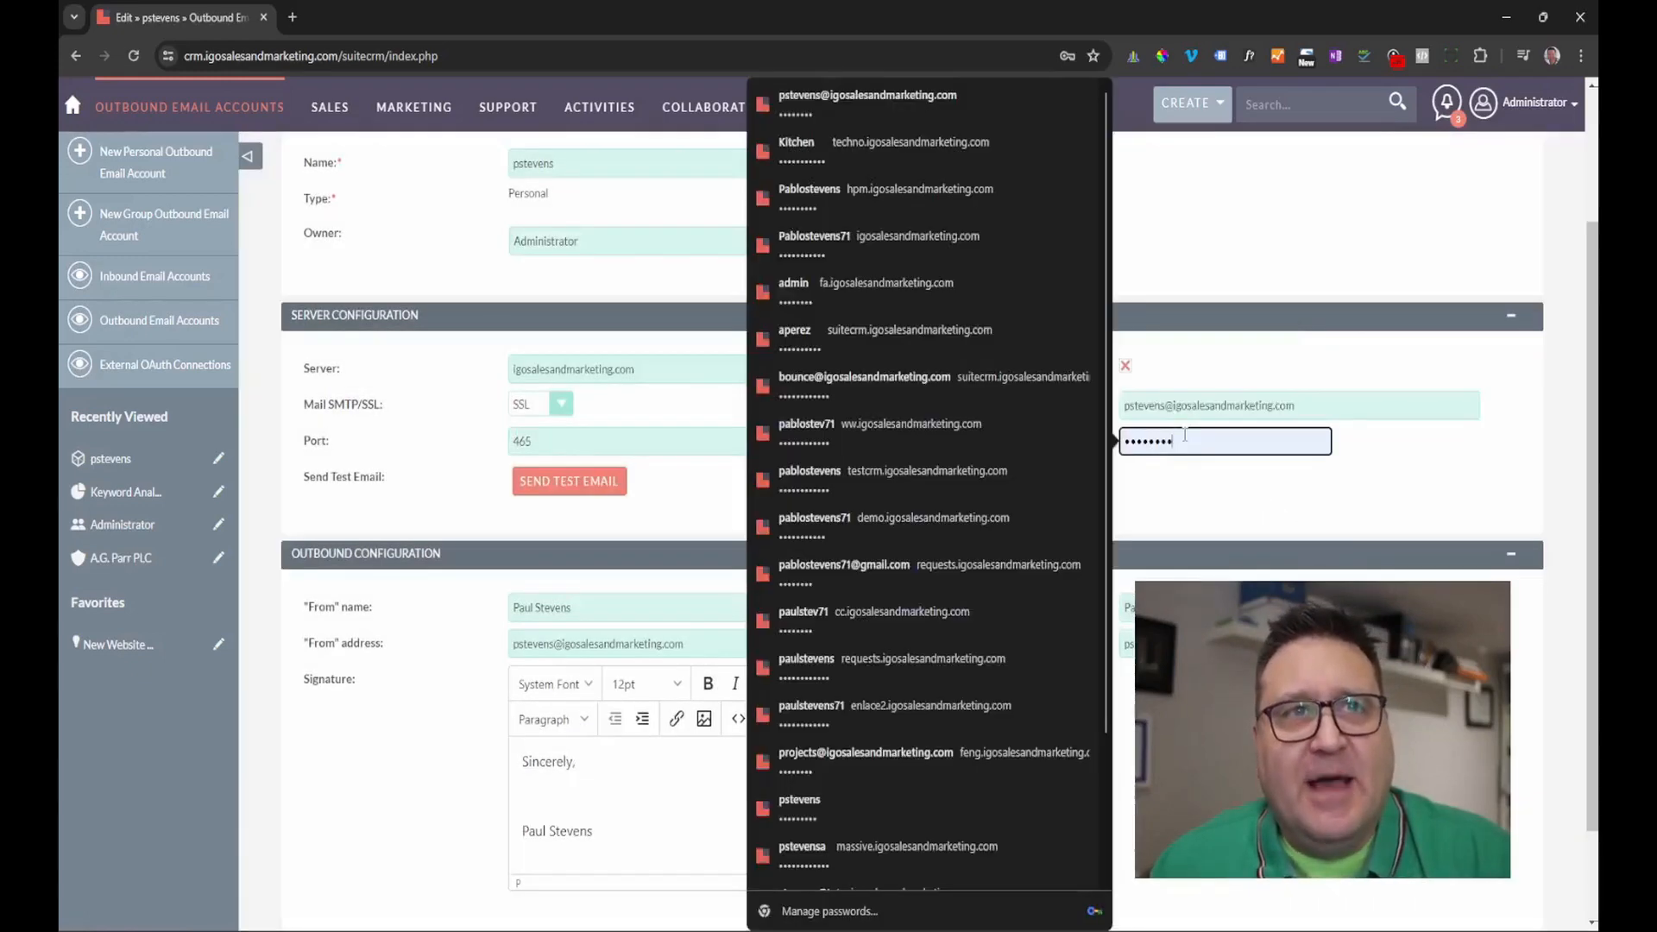
key("BackSpace")
key("BackSpace")
key("BackSpace")
key("BackSpace")
key("BackSpace")
key("BackSpace")
key("BackSpace")
key("BackSpace")
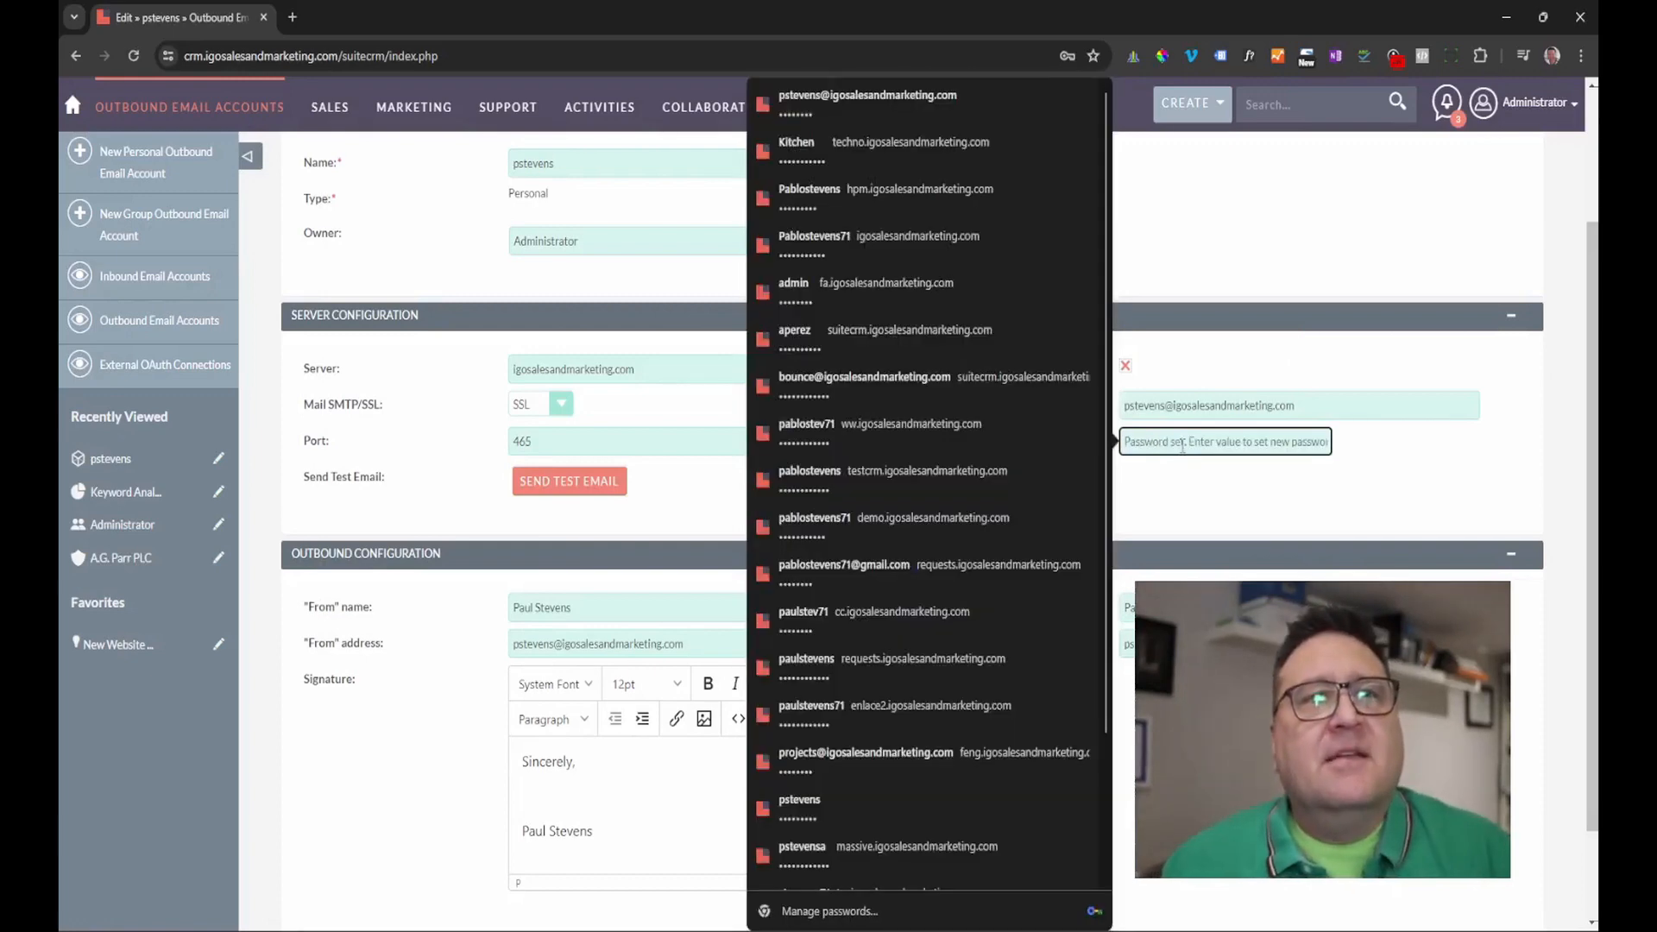
left_click(1202, 514)
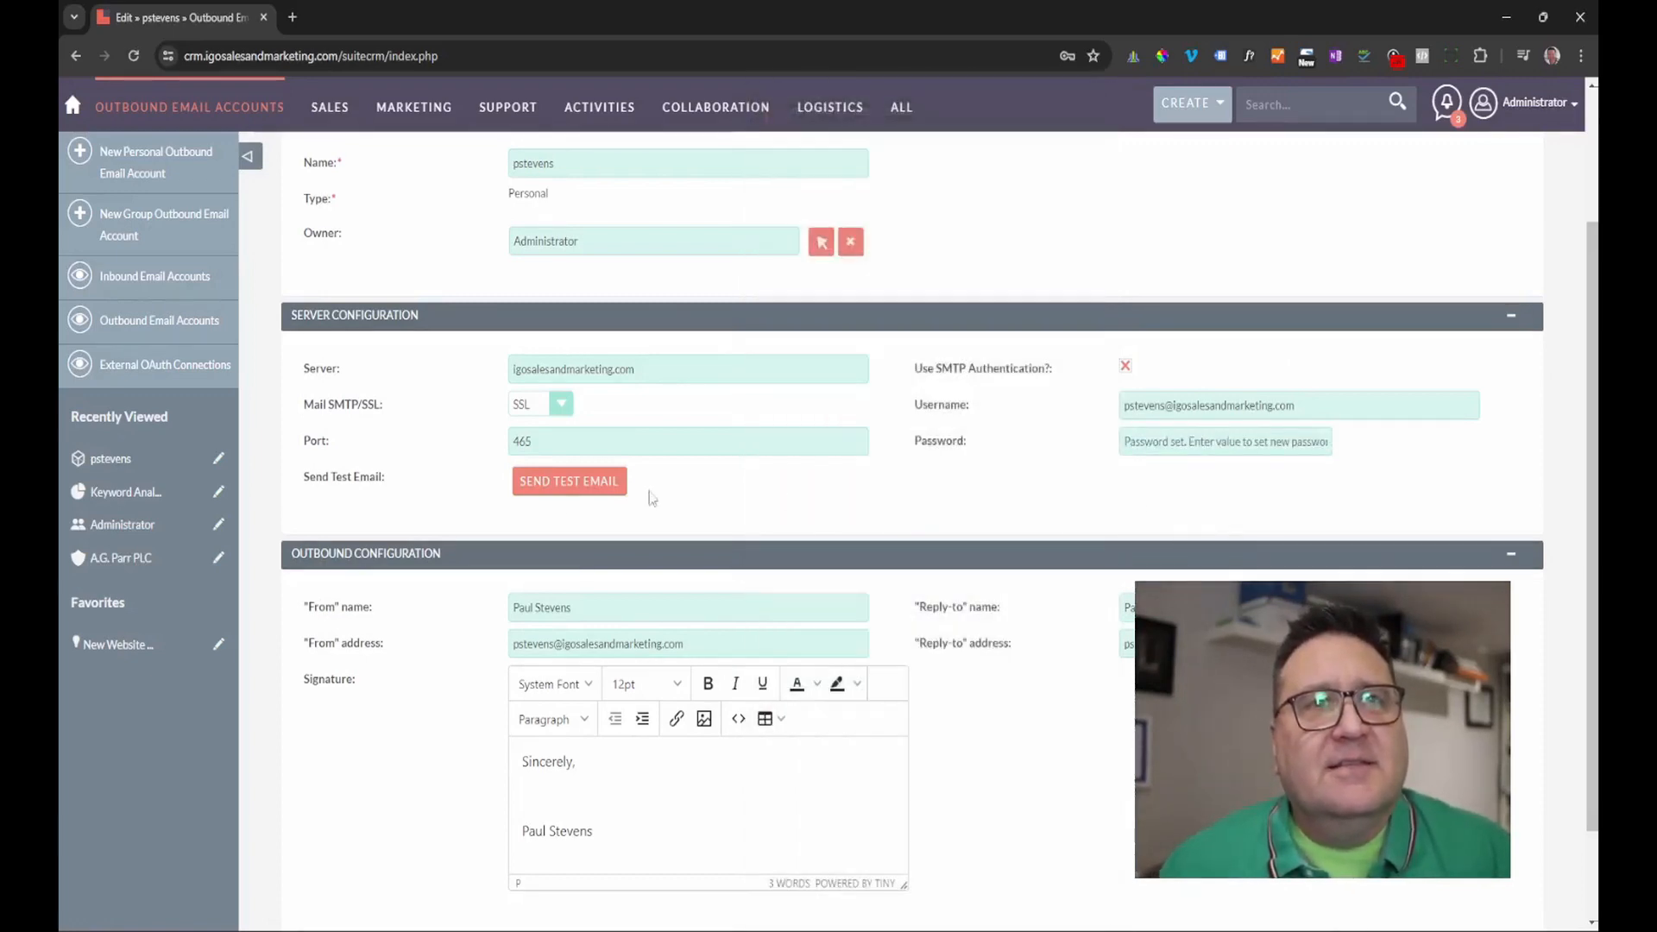
left_click(568, 483)
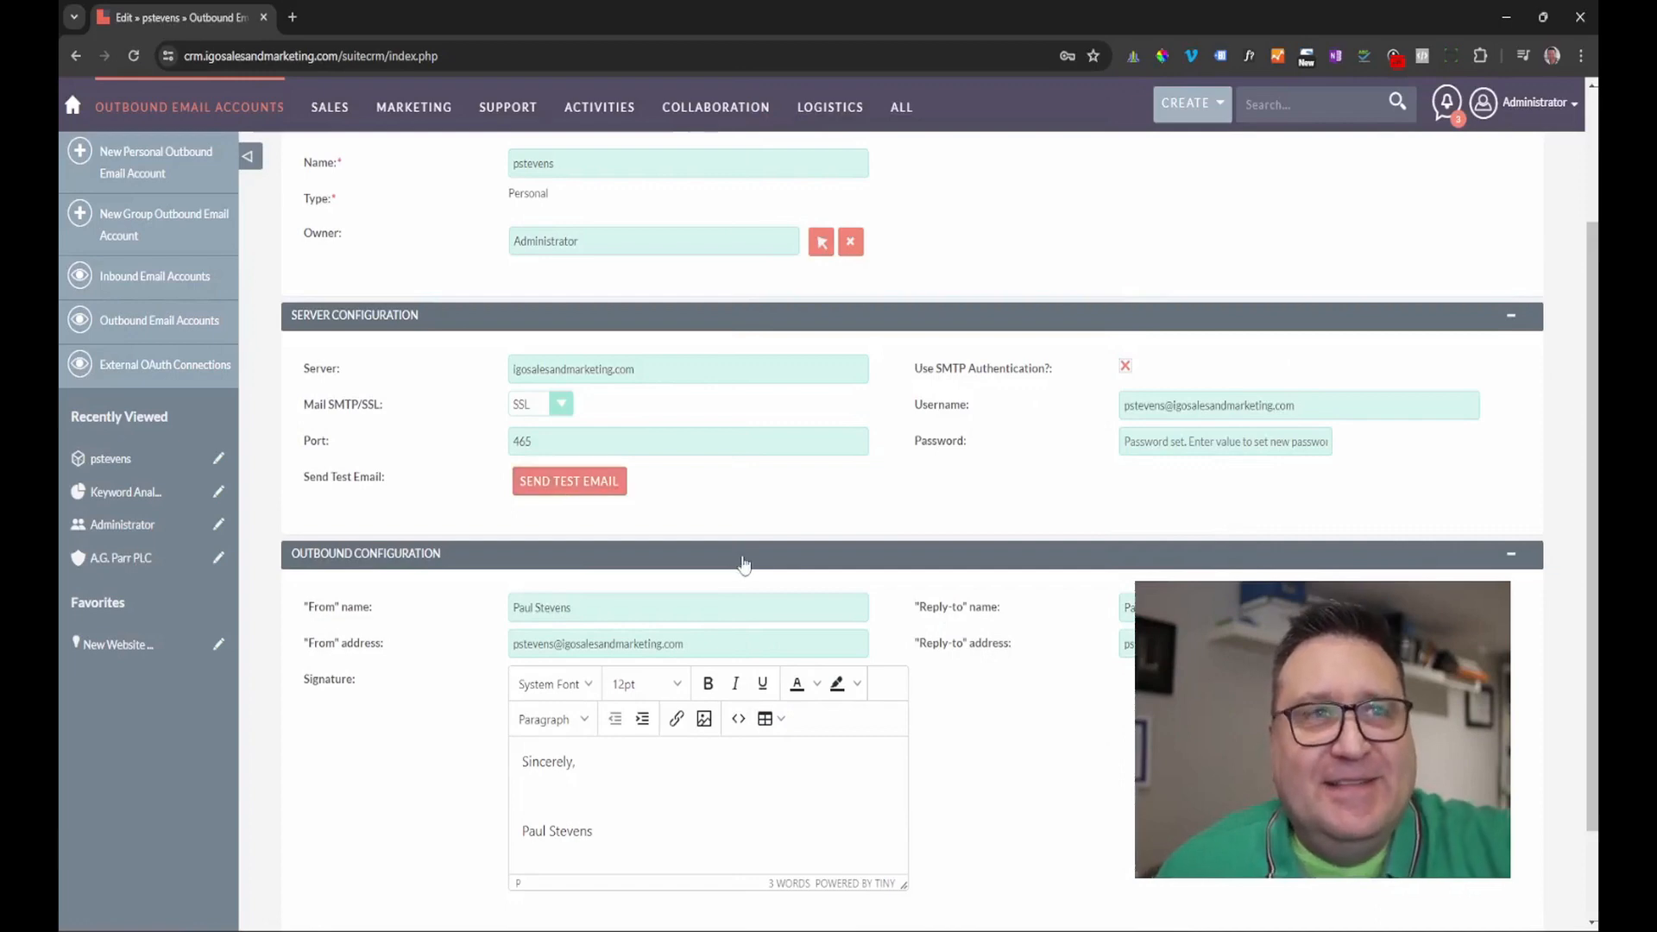
left_click(585, 497)
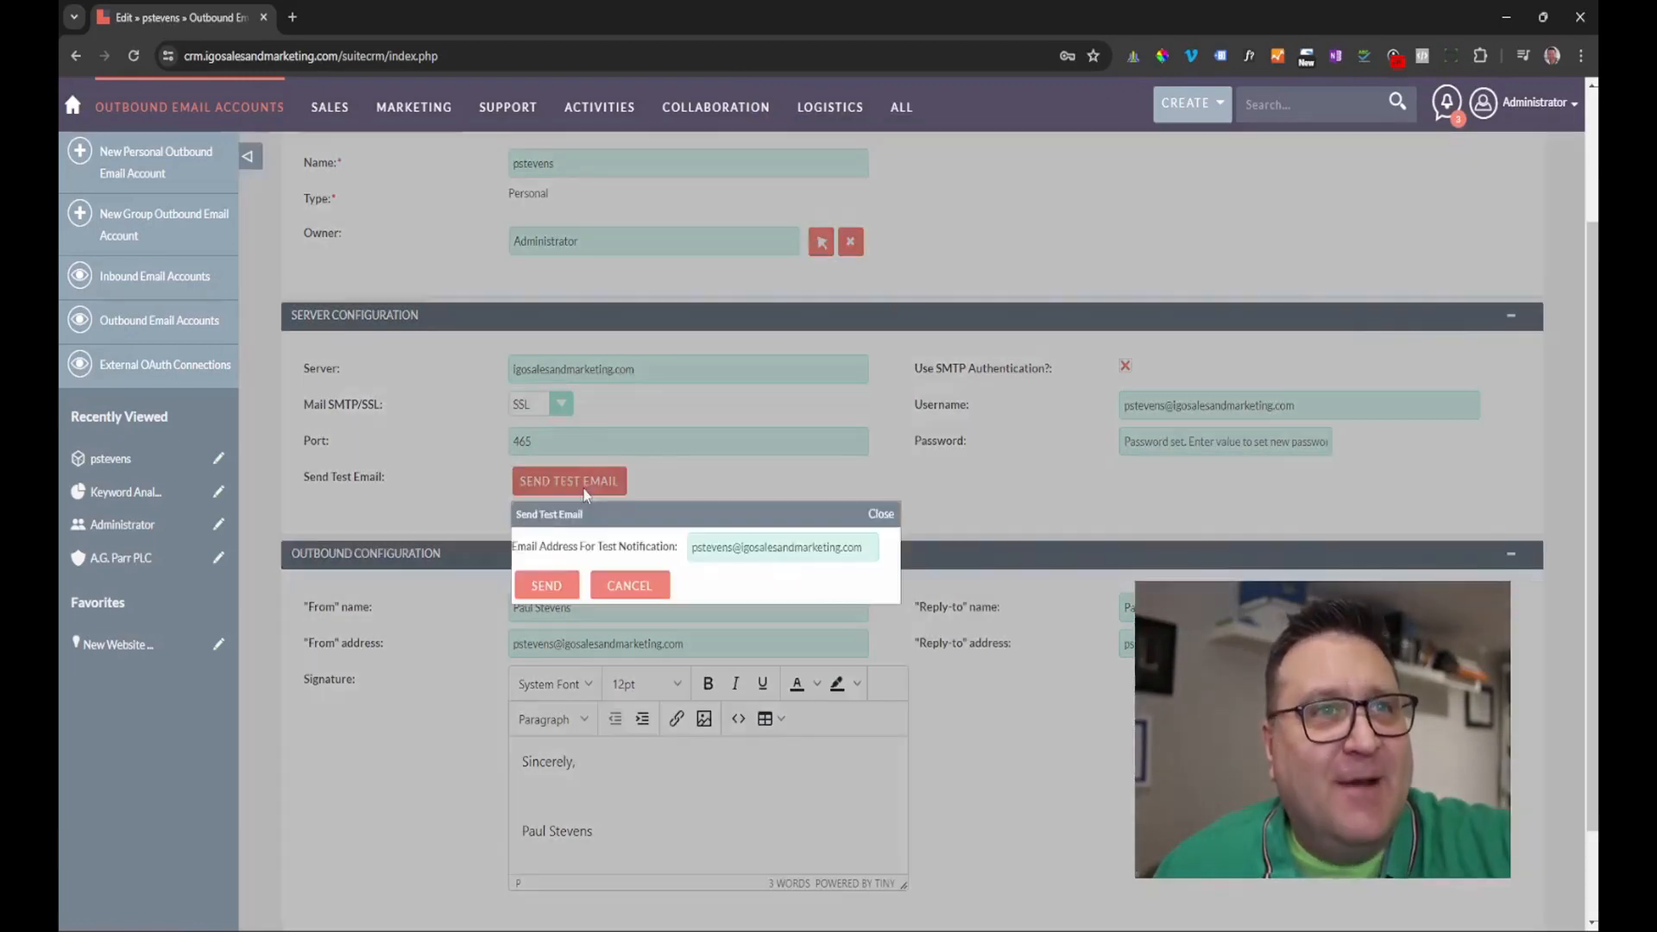
left_click(547, 583)
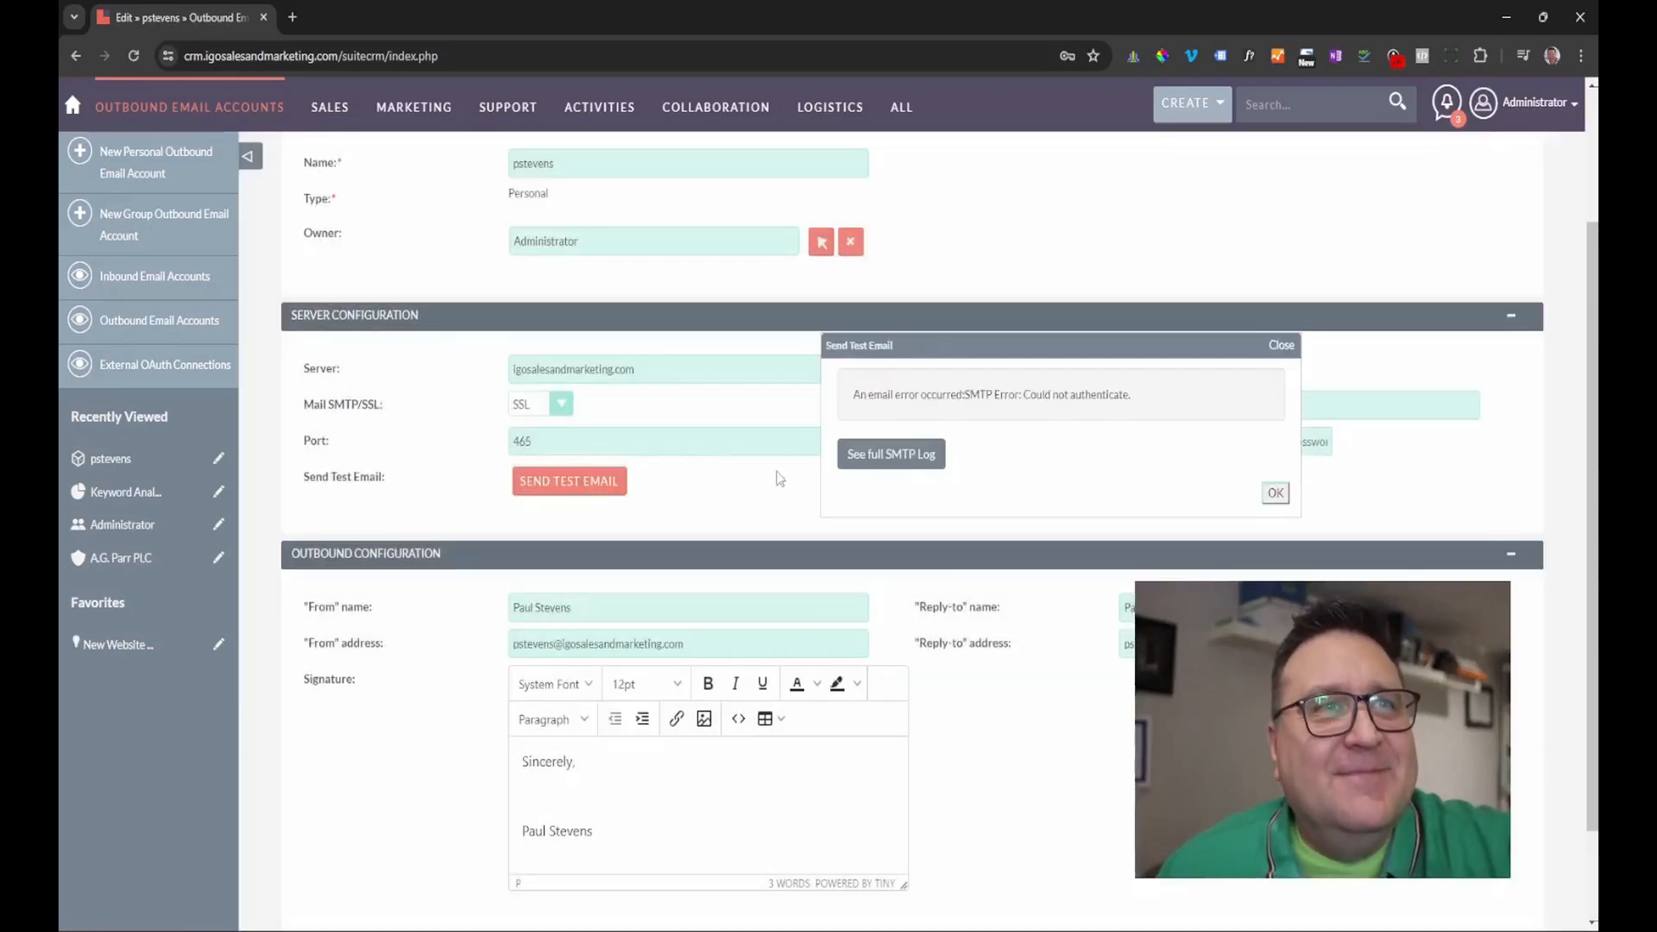
left_click(1280, 345)
Type the SMTP account password again and send another test email.
left_click(1135, 437)
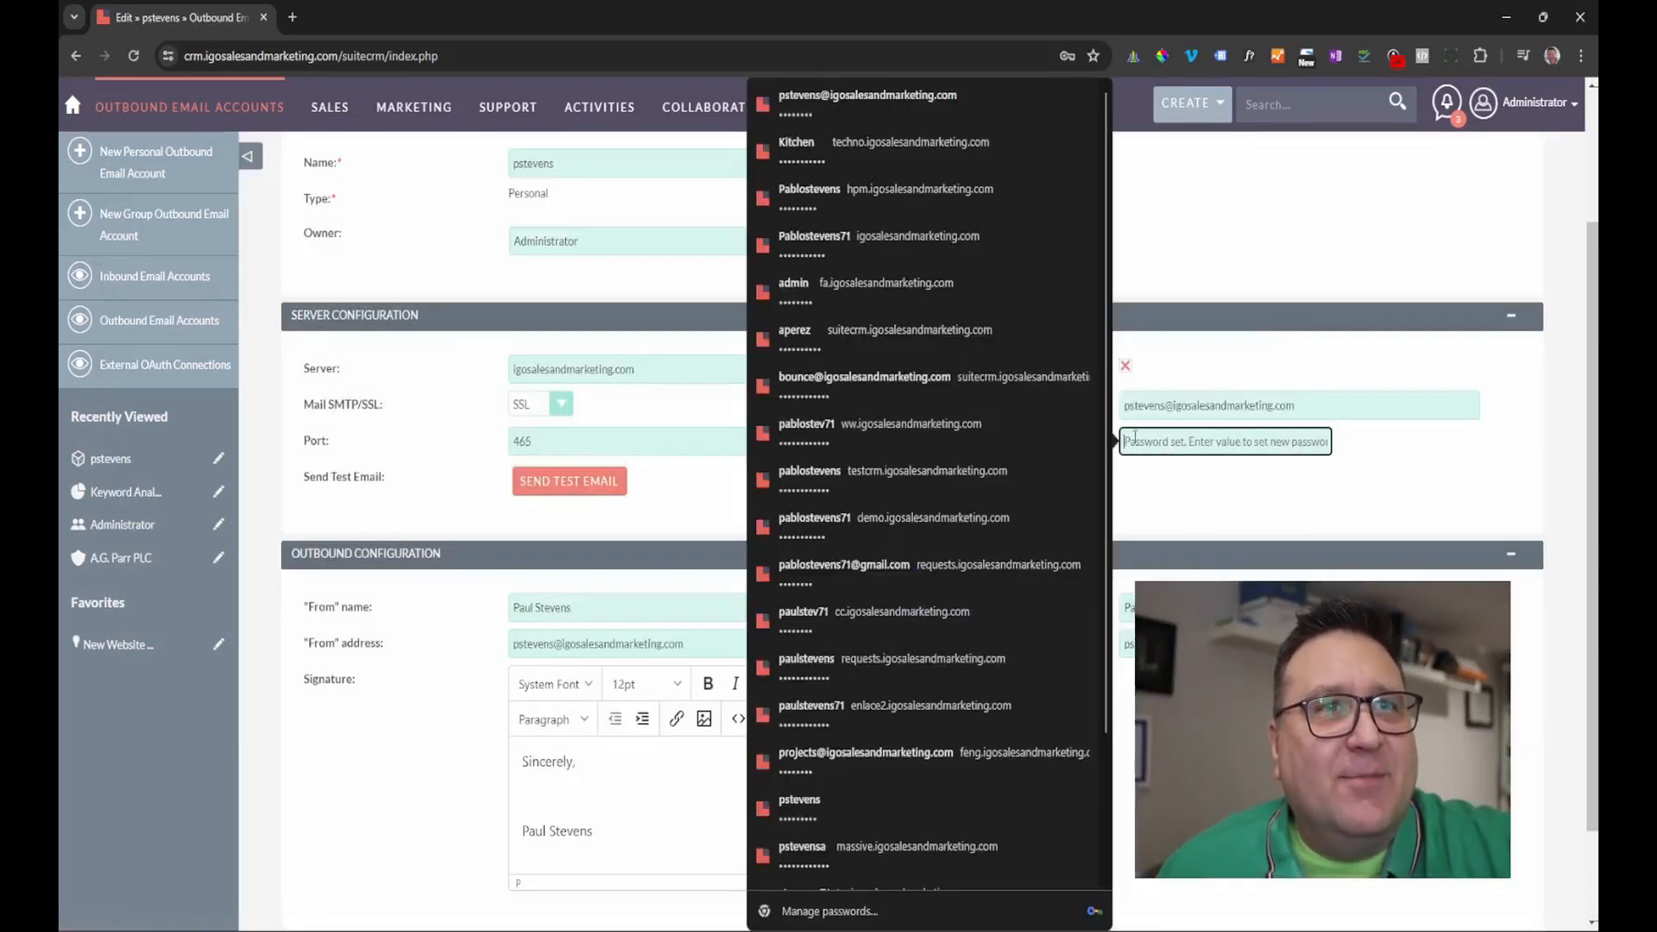
left_click(1171, 525)
left_click(1175, 445)
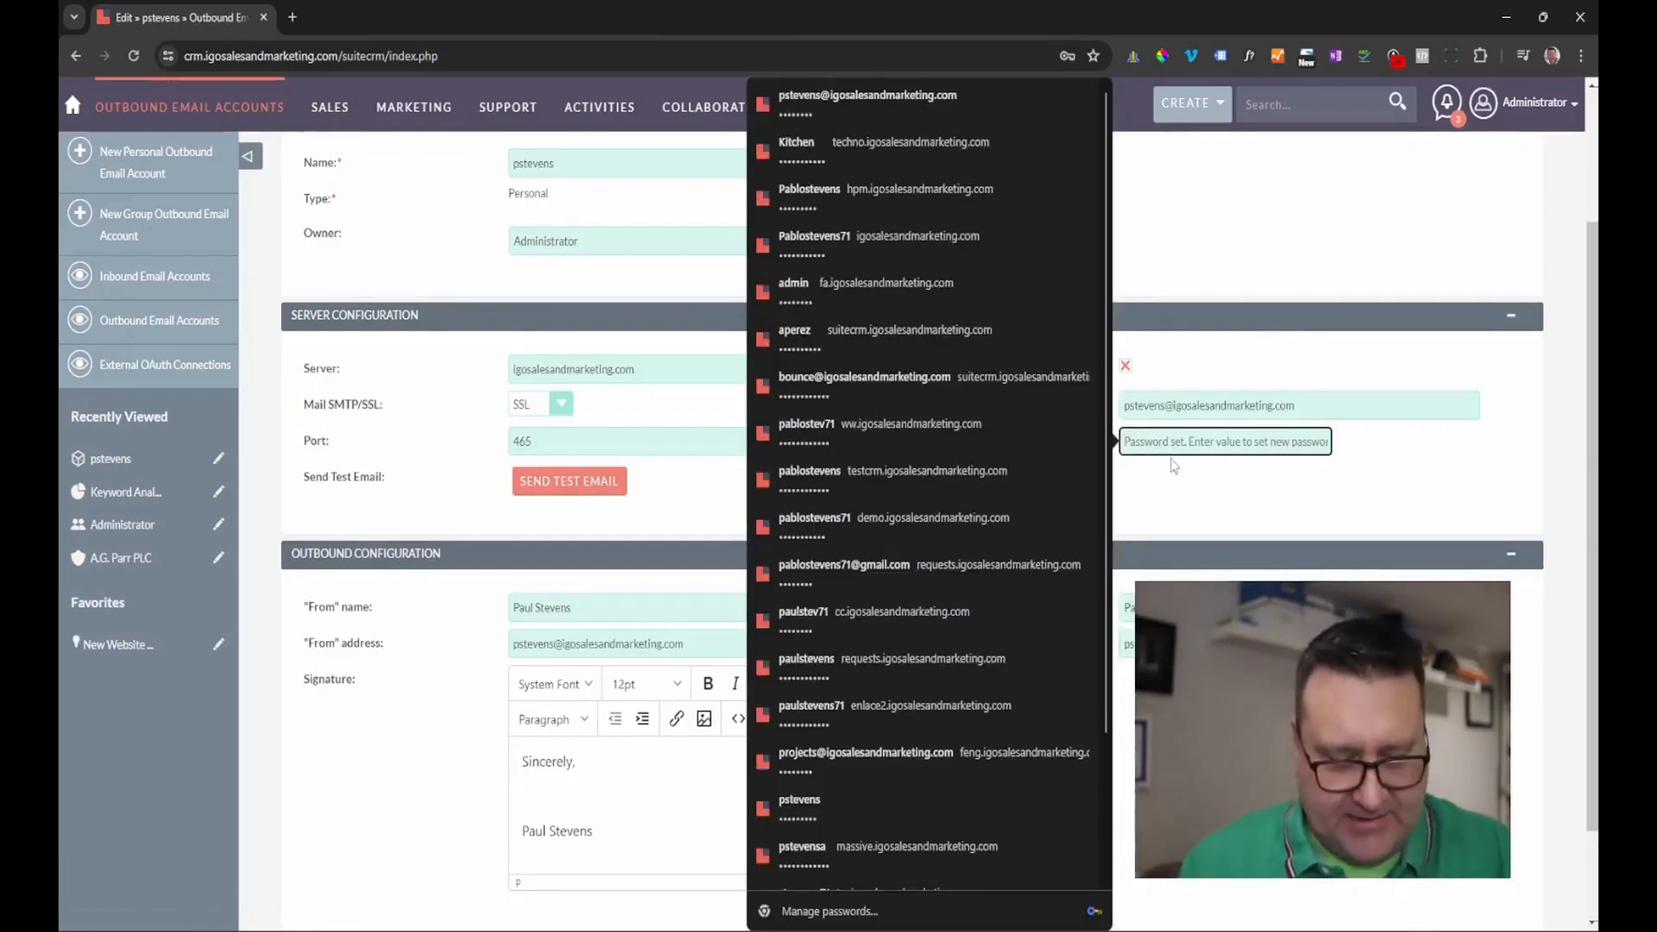
type("p")
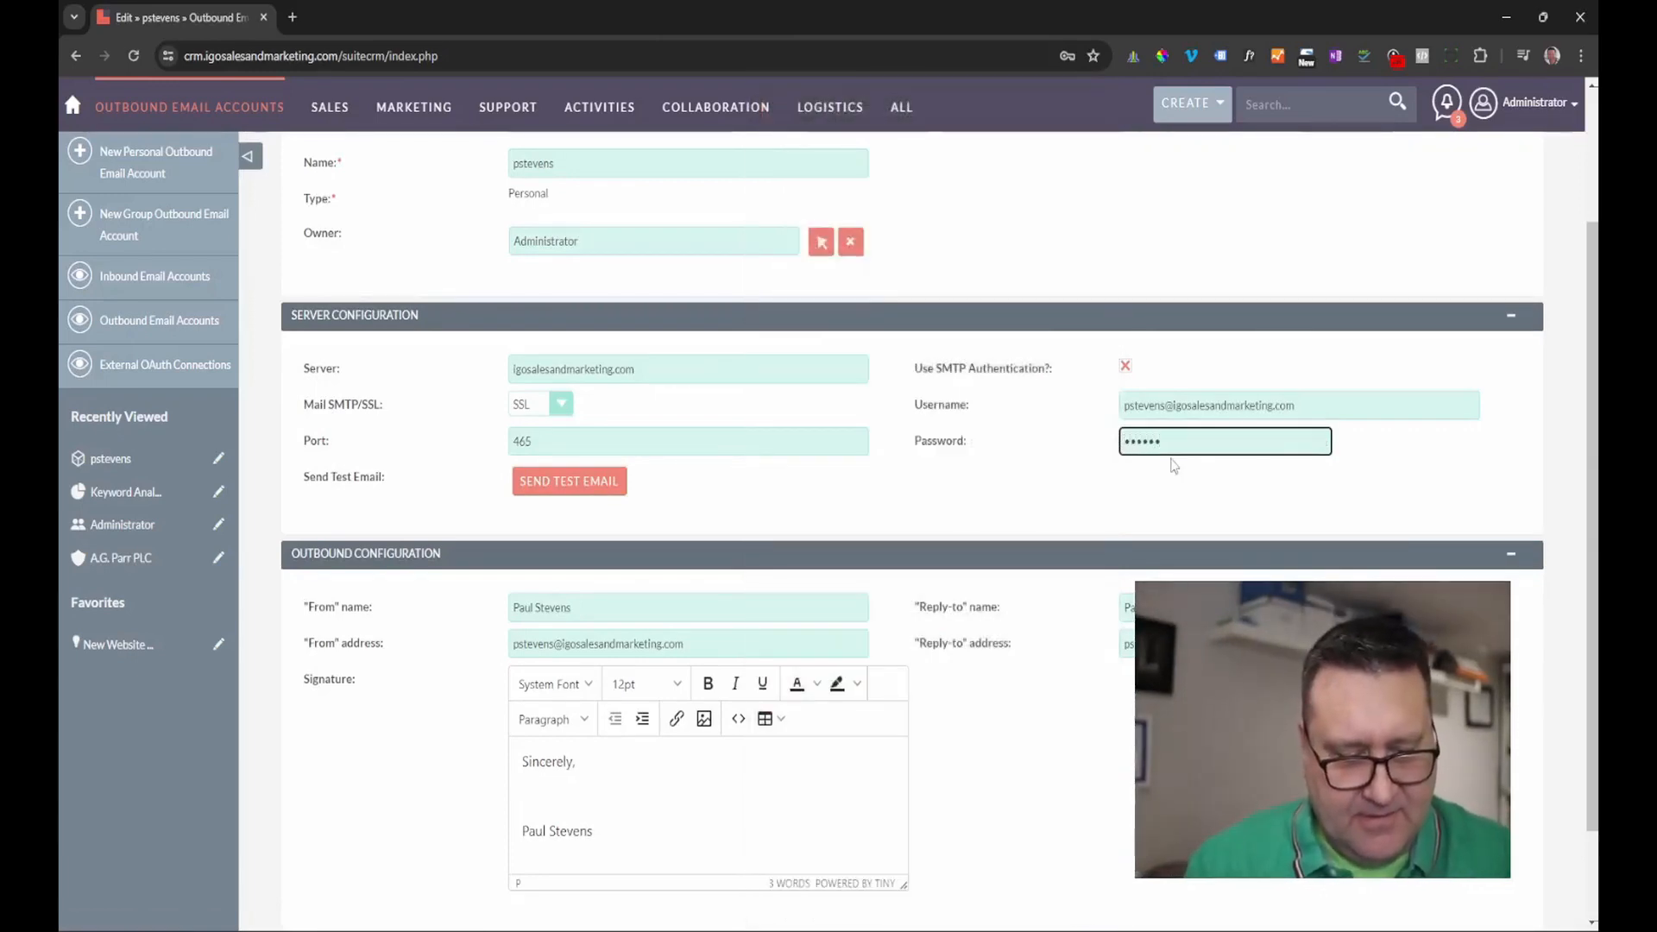
left_click(567, 488)
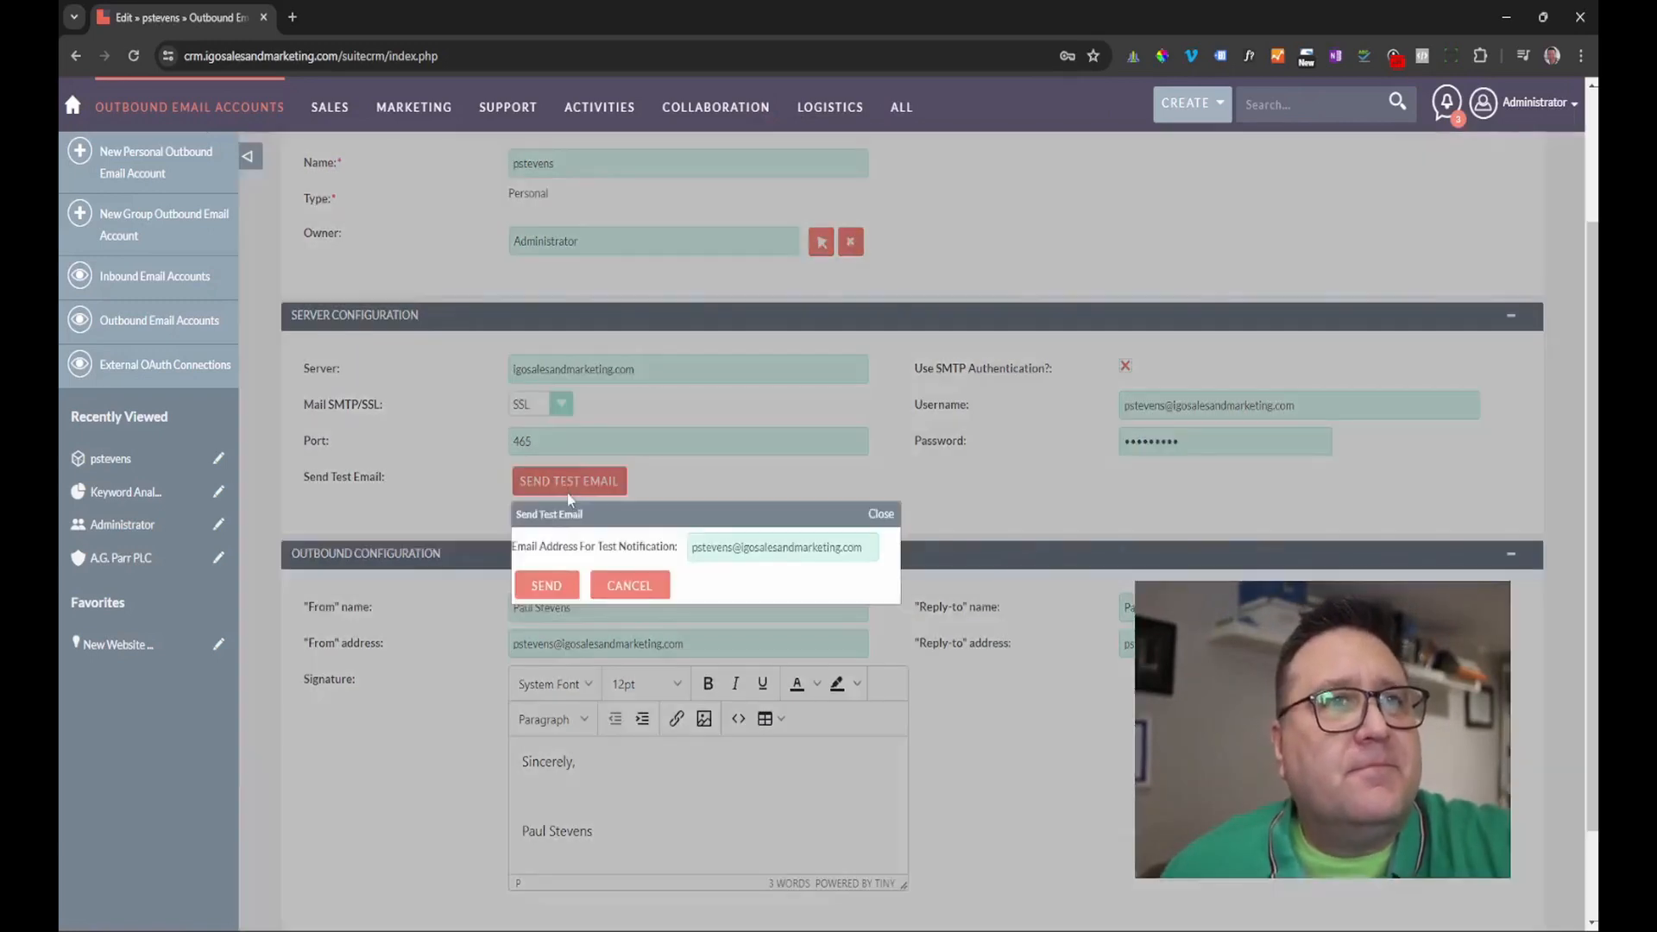
left_click(529, 592)
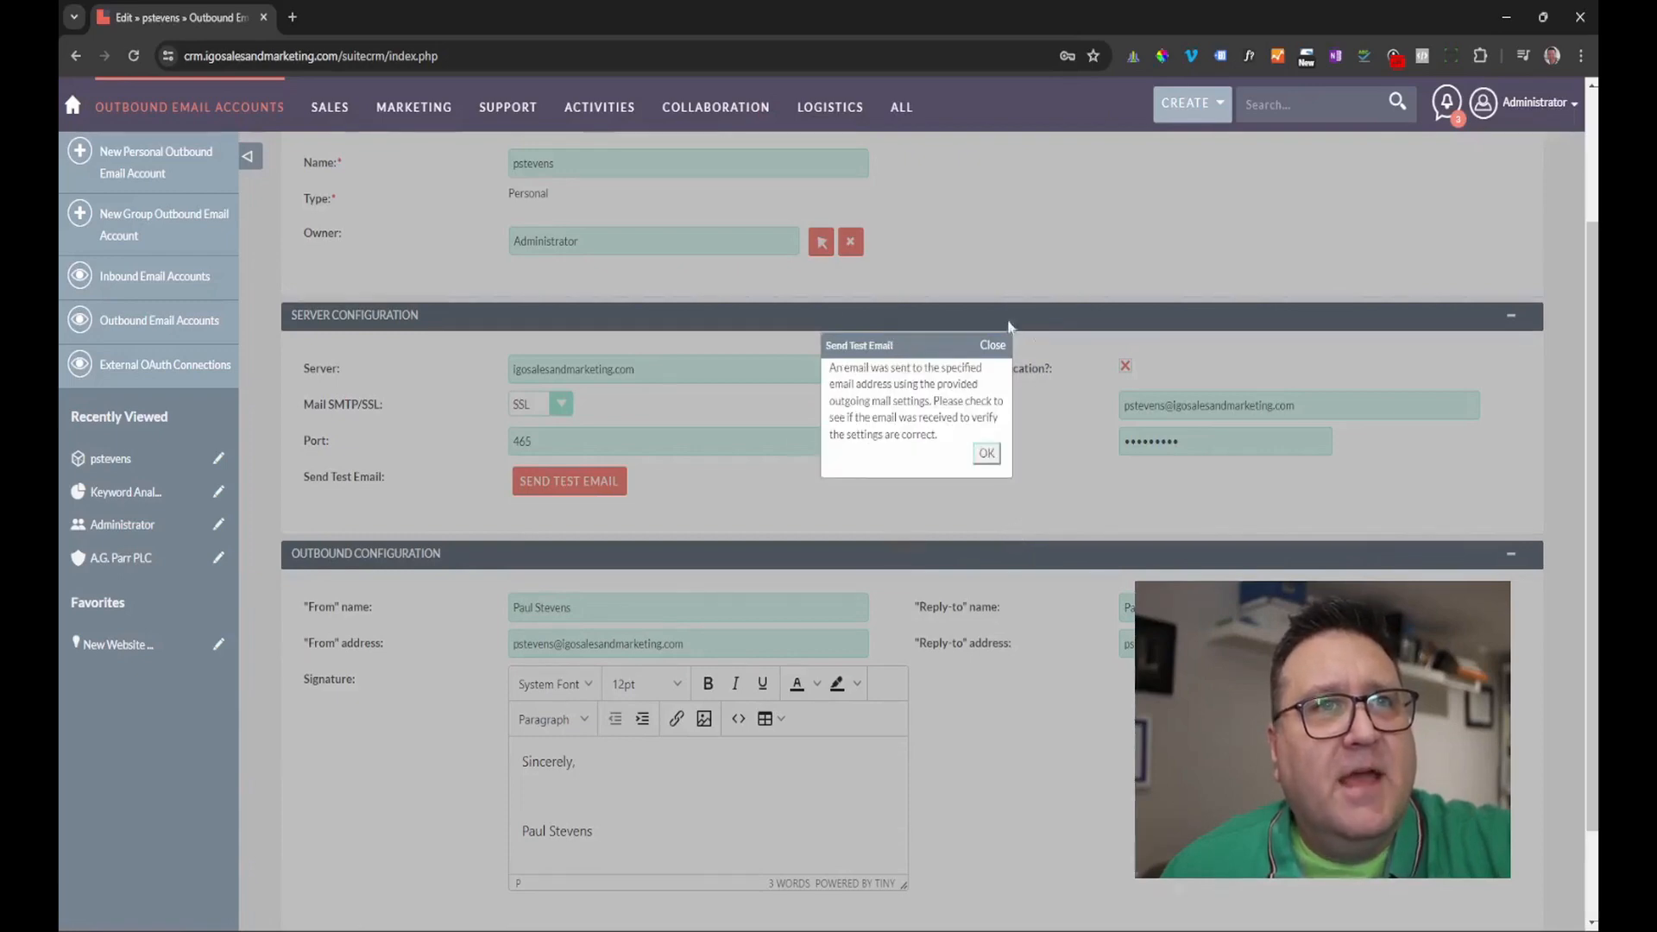
Save the outbound account after the successful test, declining Chrome's password update.
left_click(986, 454)
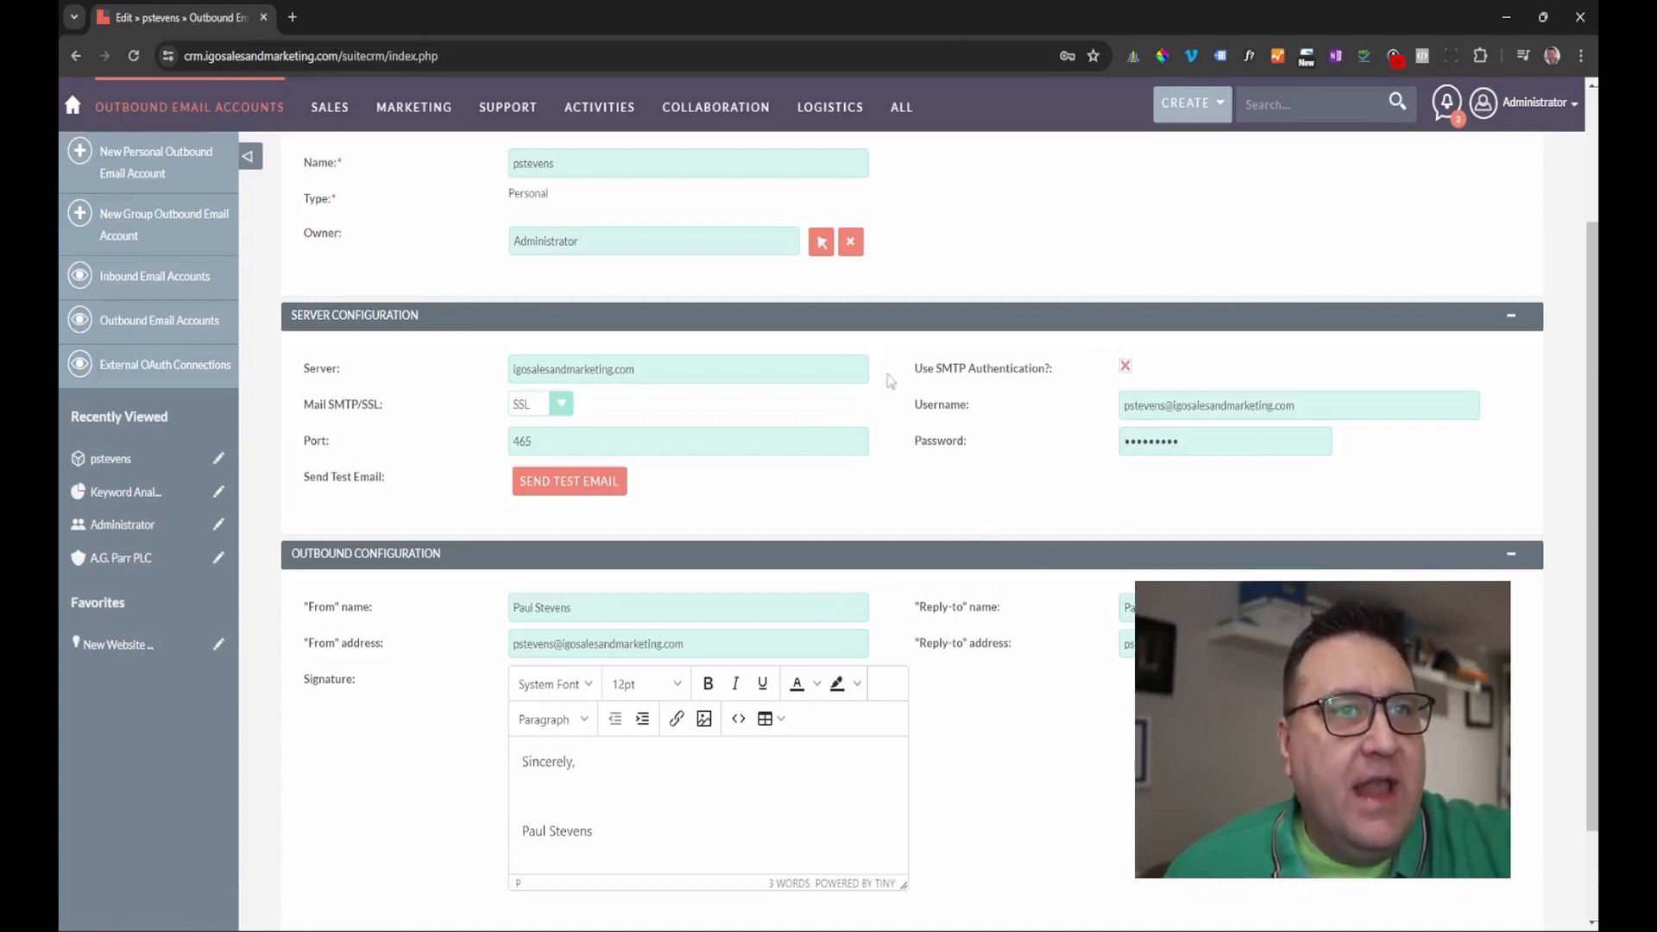
scroll(590, 467, "down", 1)
scroll(590, 466, "down", 2)
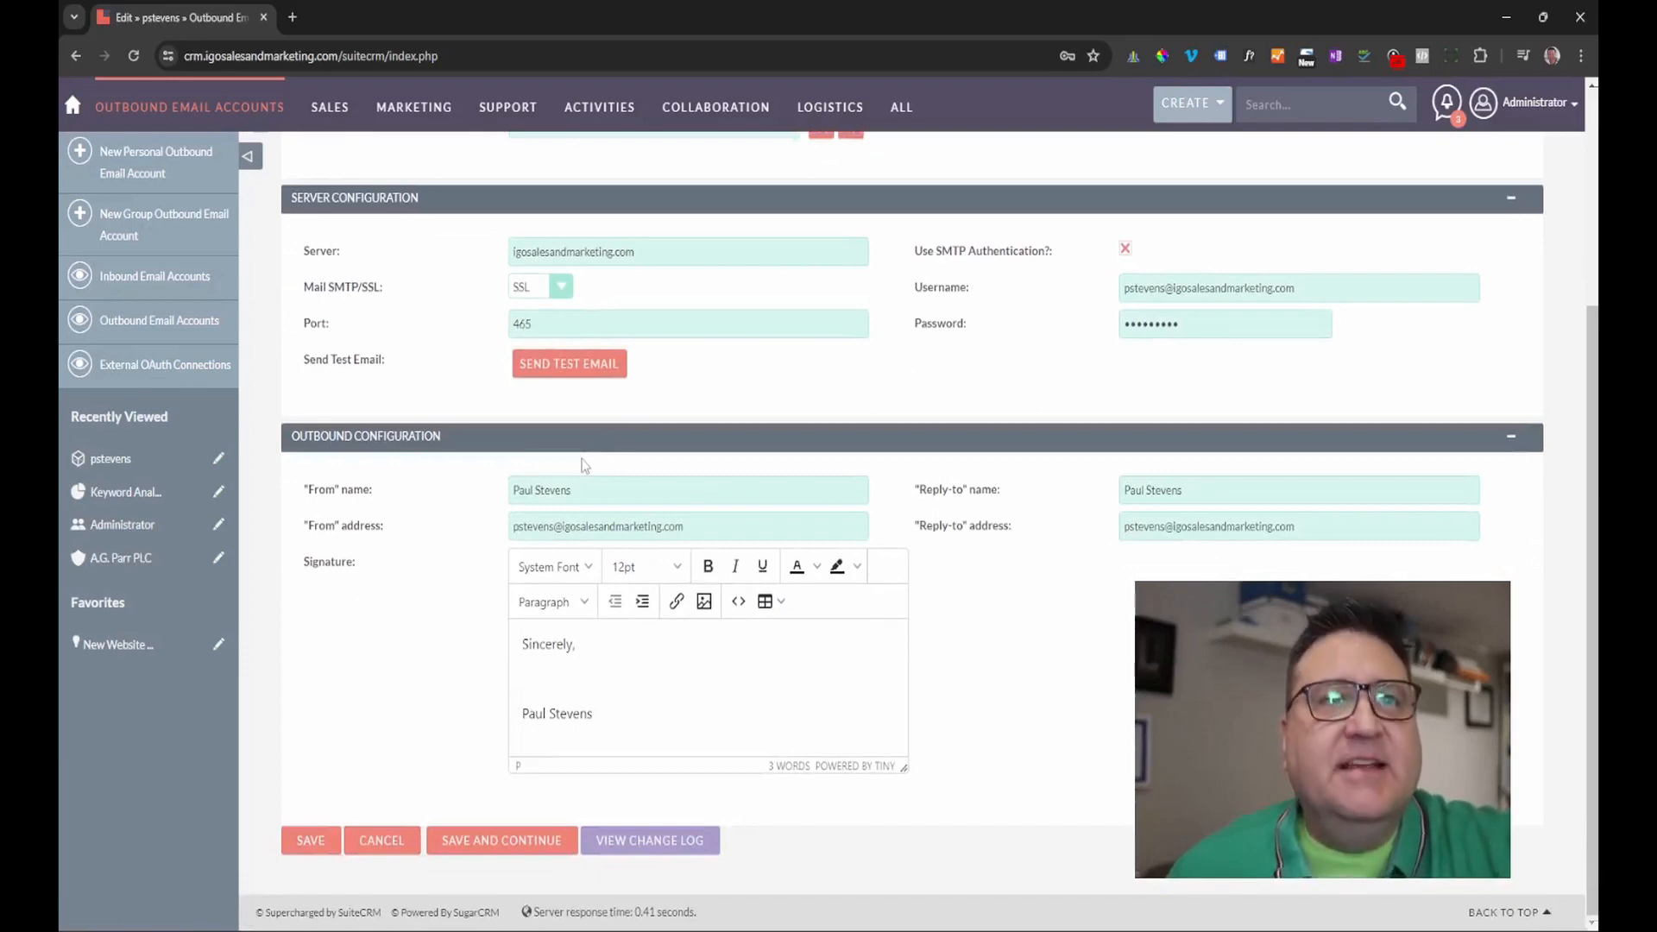
left_click(317, 849)
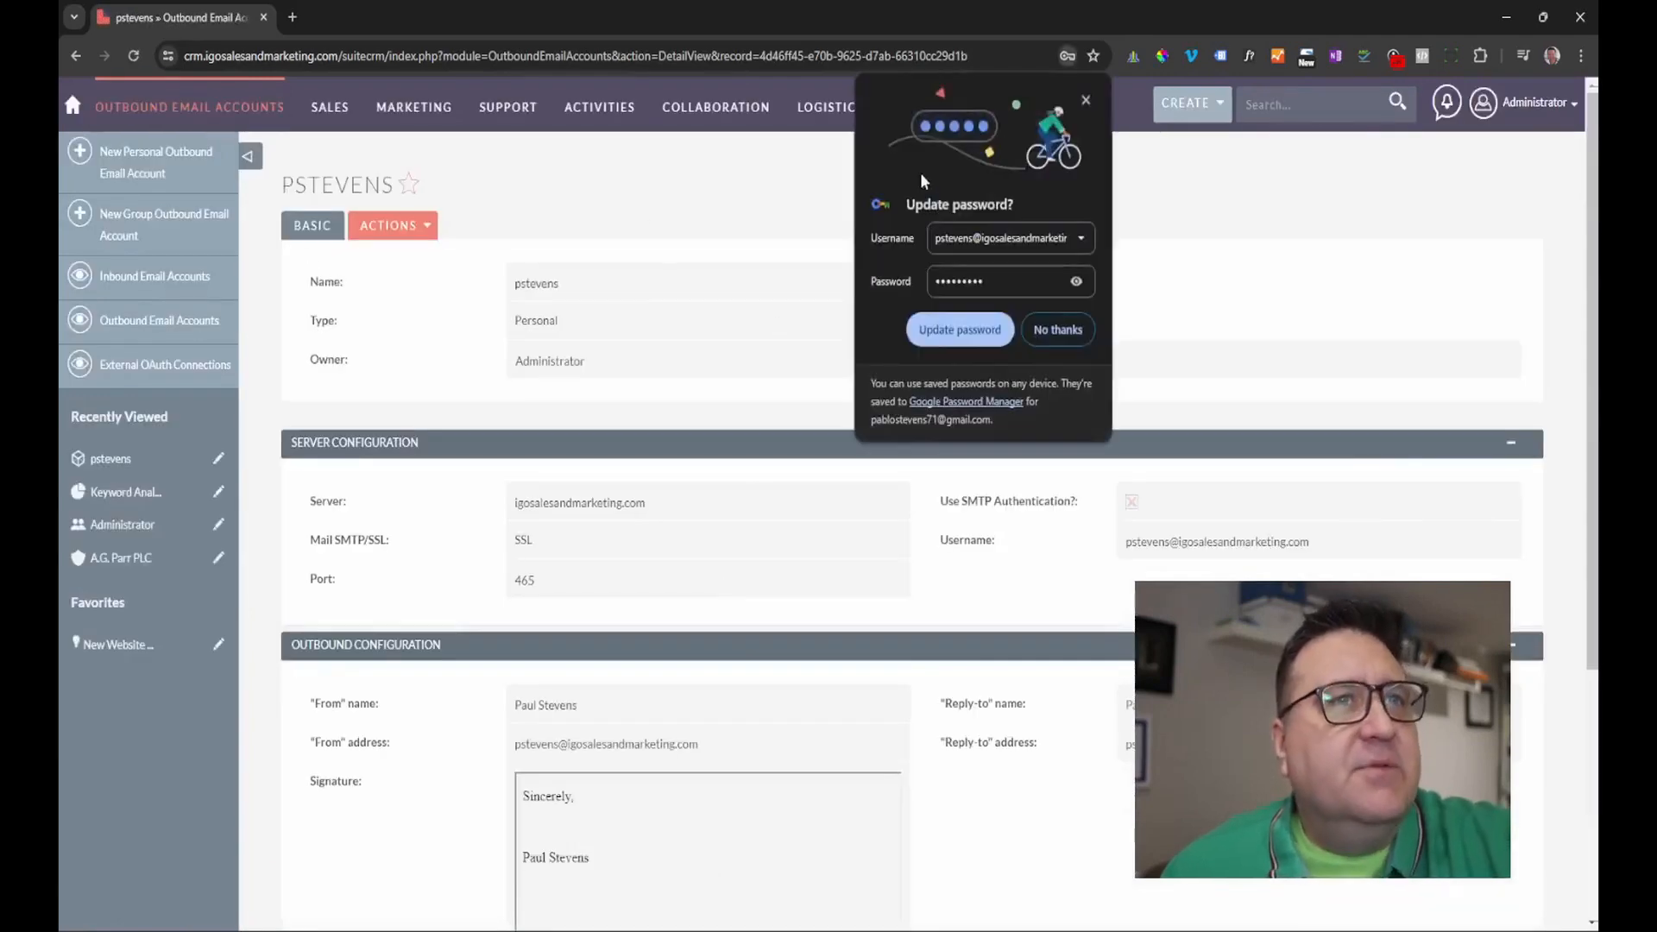
left_click(1085, 99)
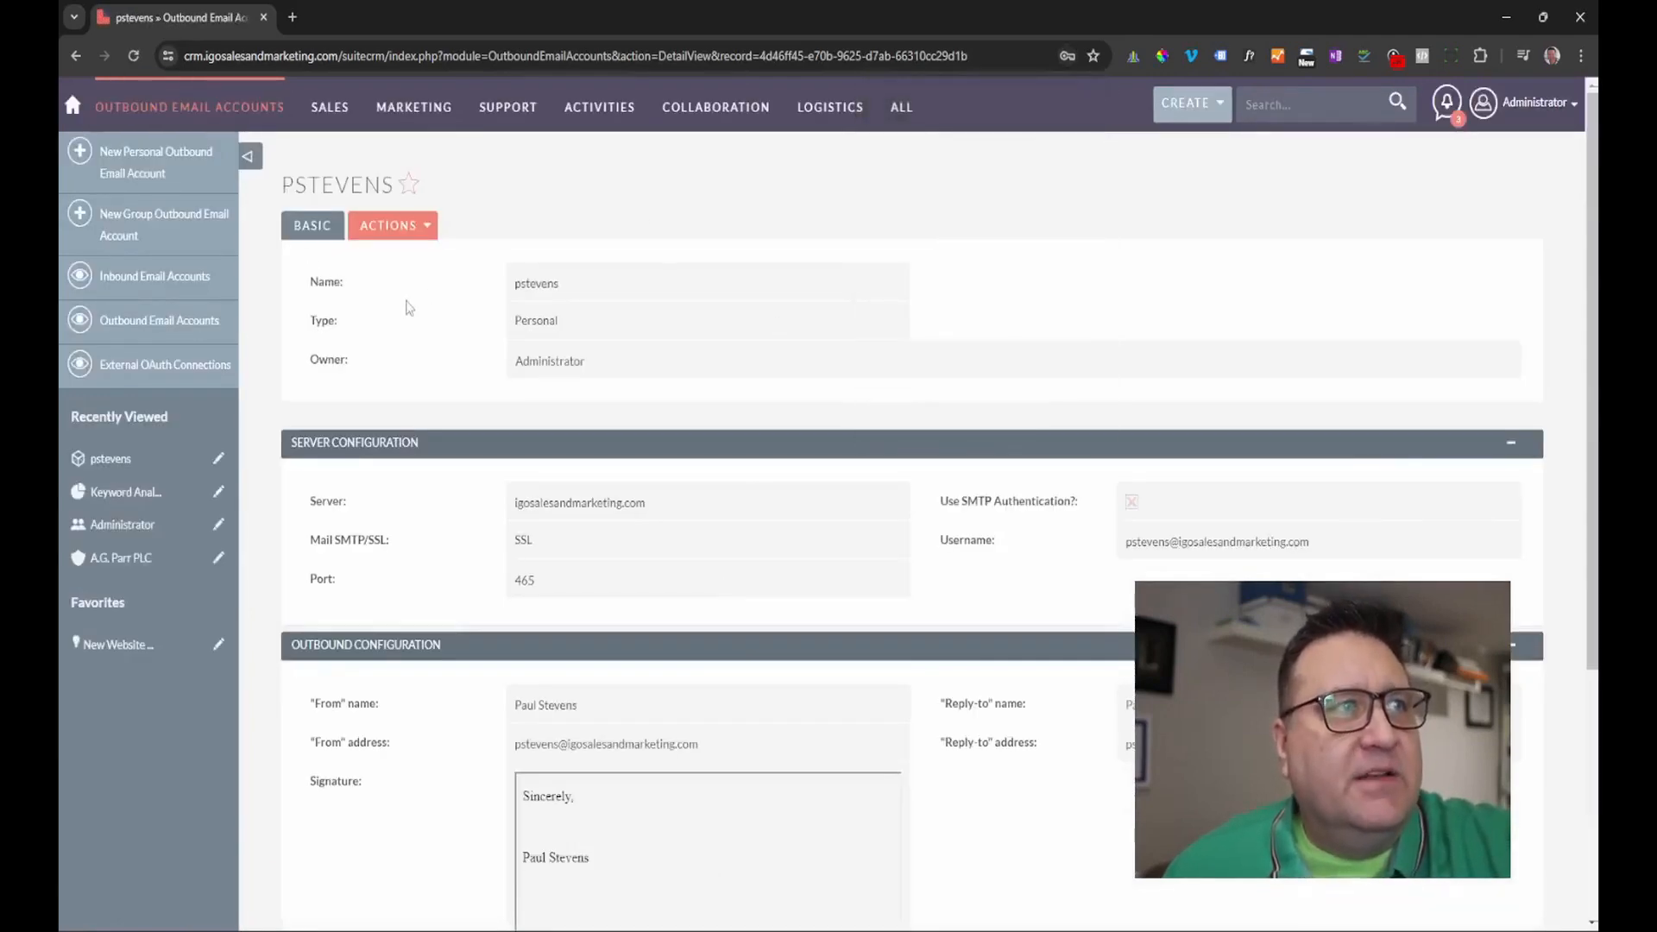
left_click(152, 274)
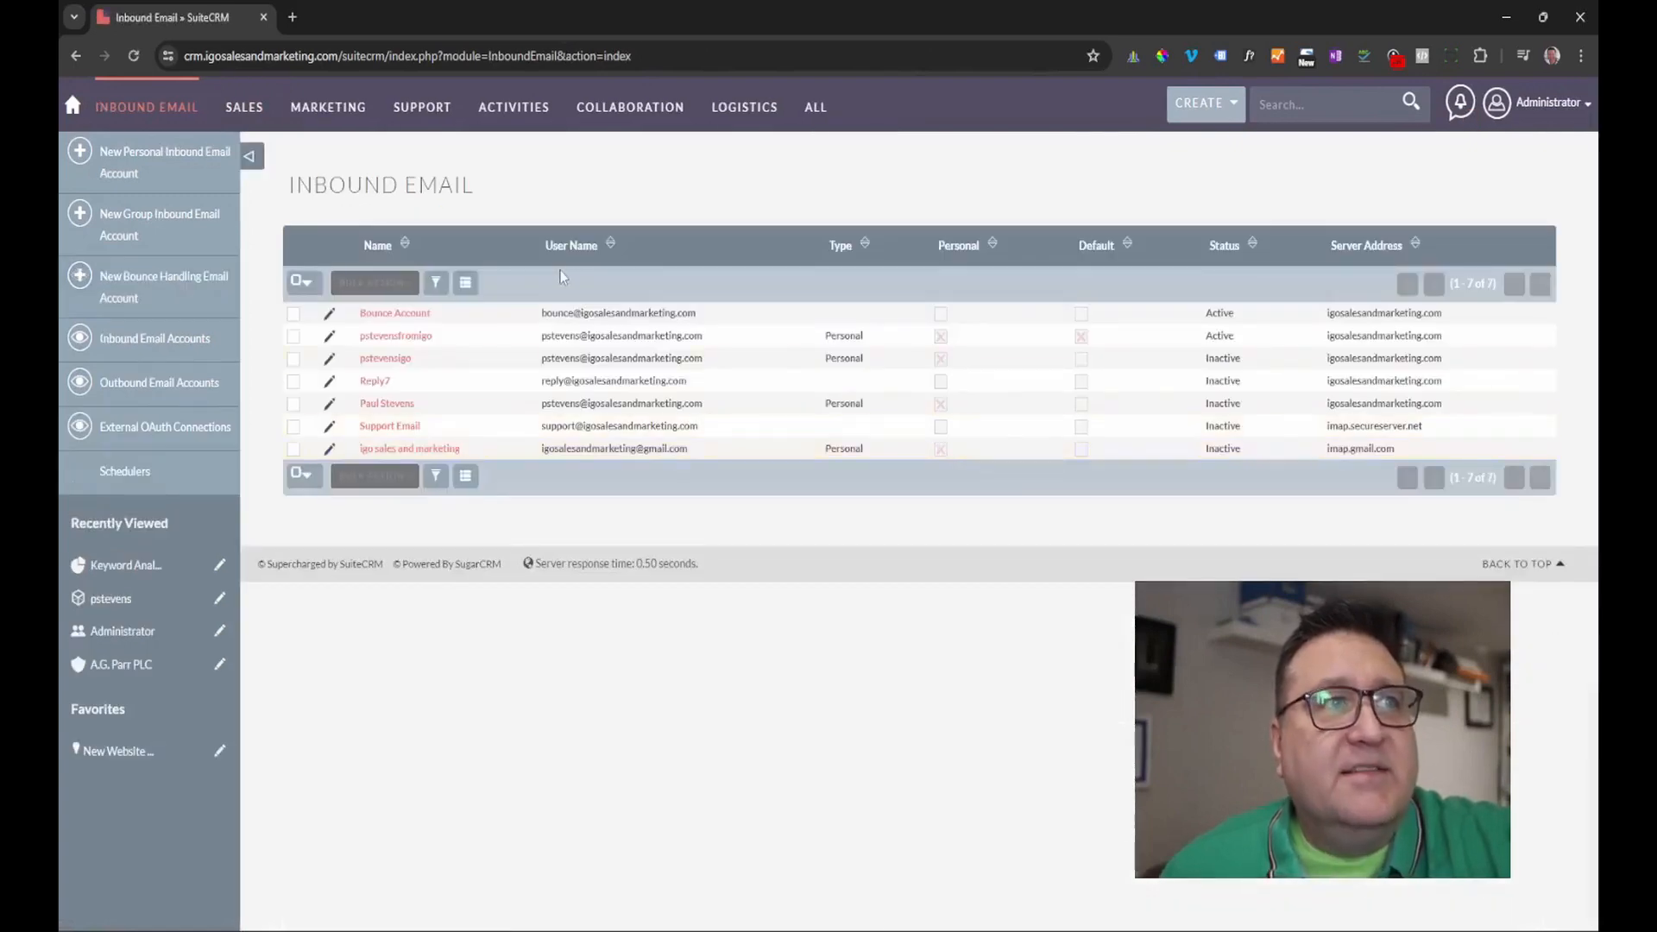
left_click(389, 342)
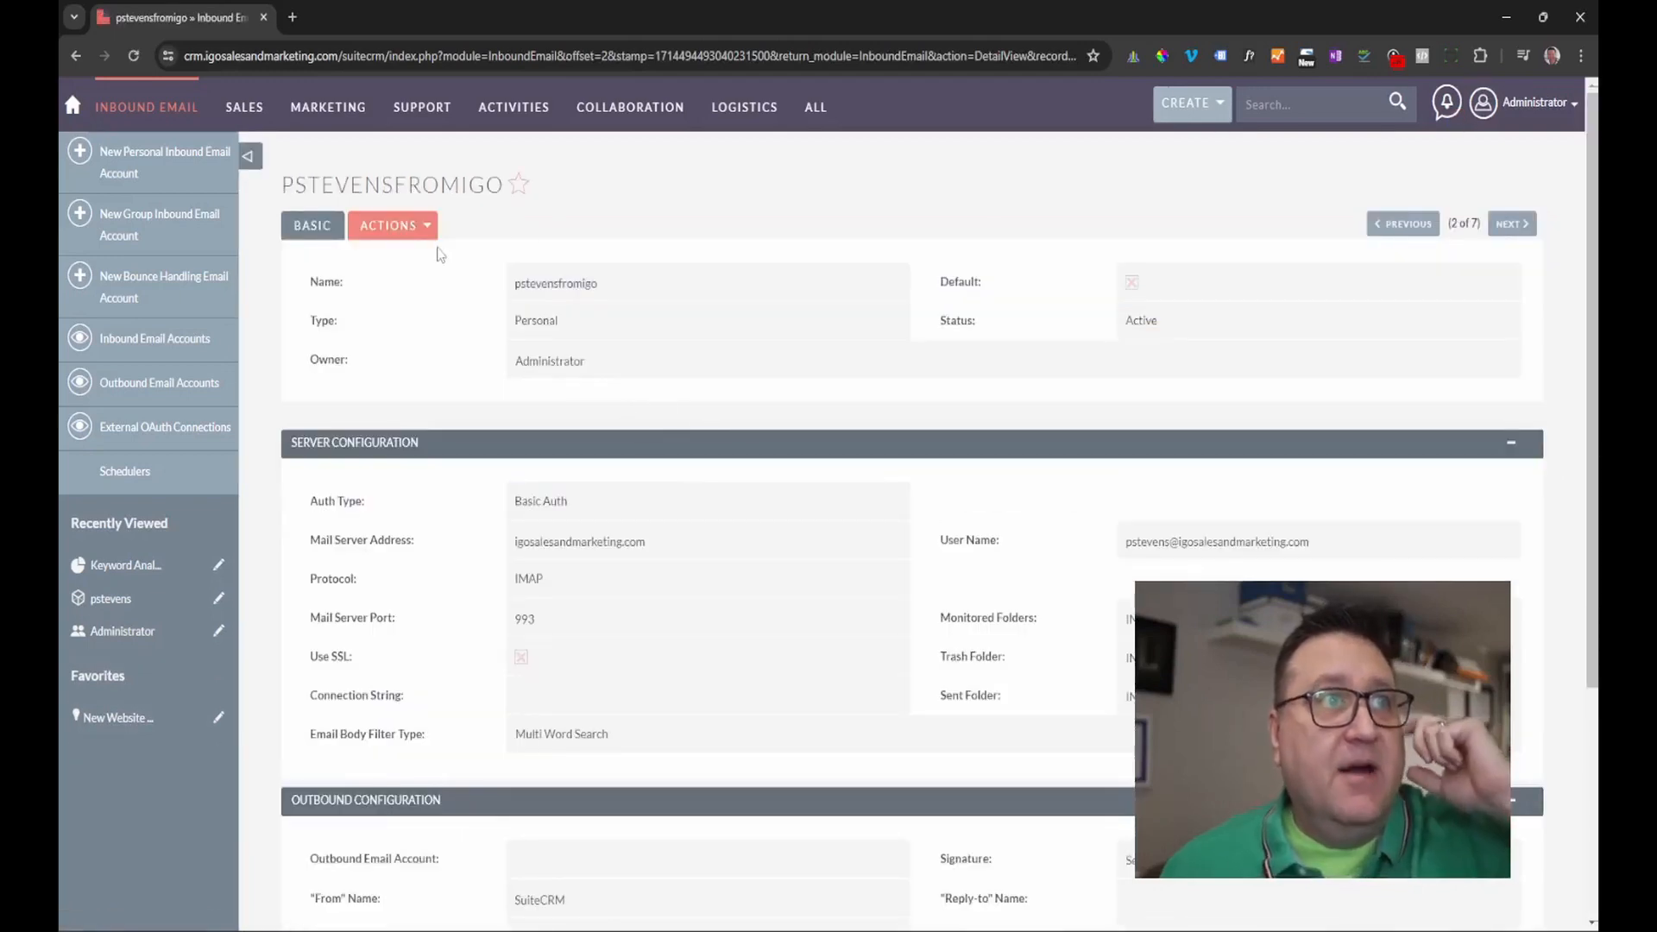
left_click(399, 228)
left_click(309, 258)
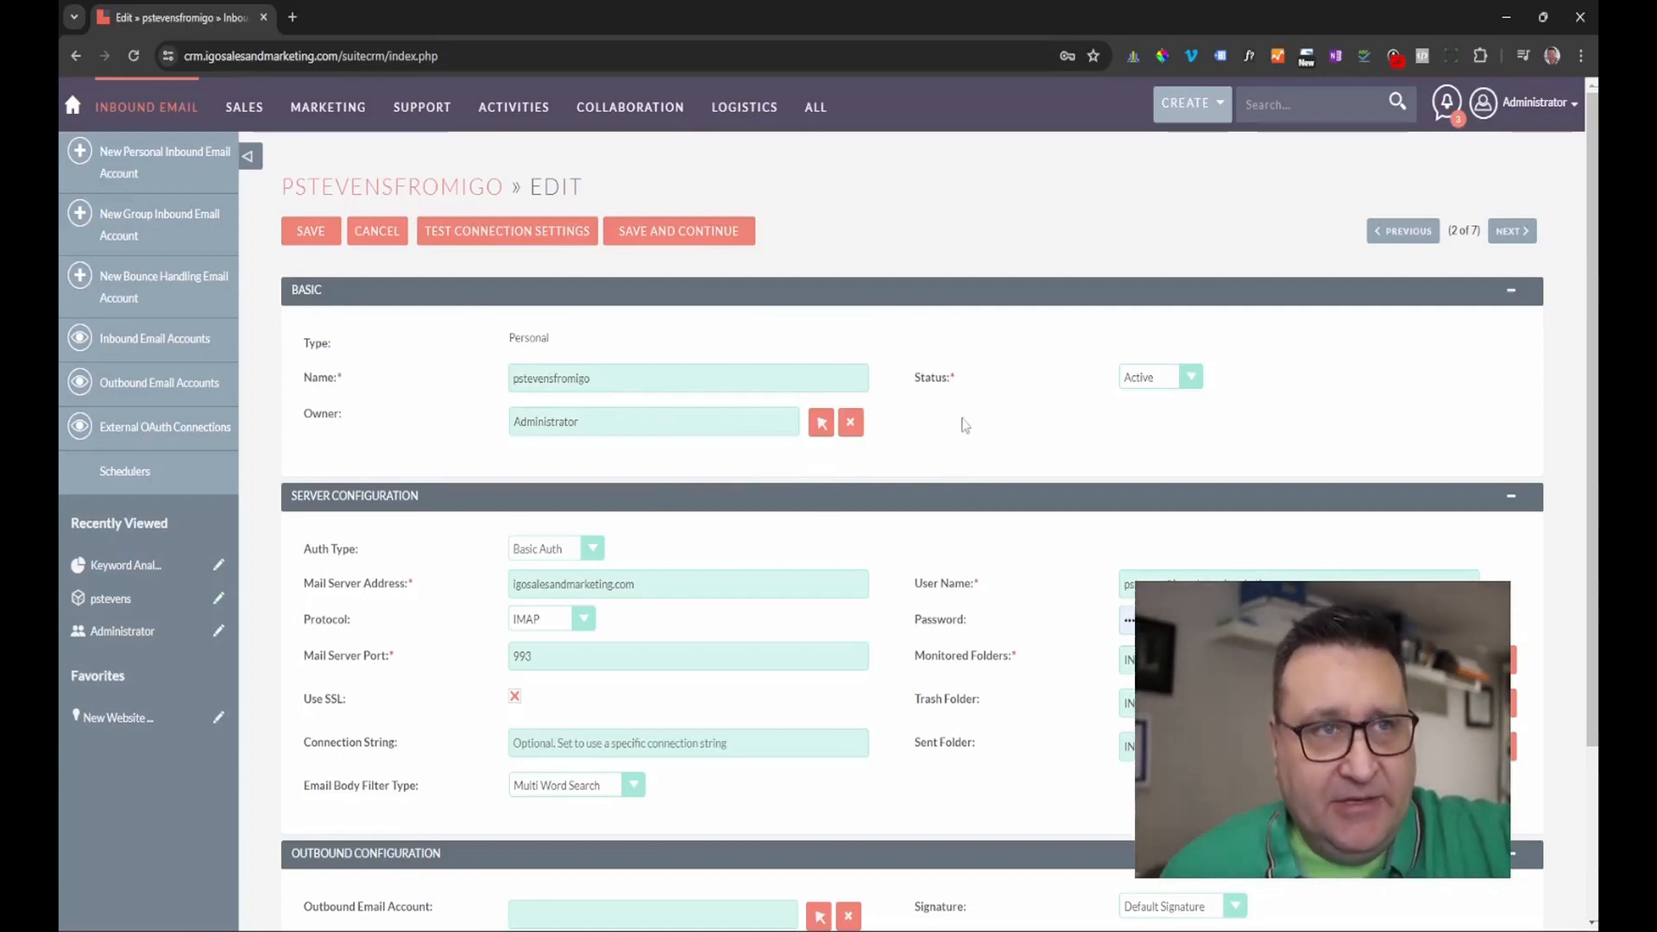
scroll(967, 422, "down", 1)
scroll(966, 422, "up", 1)
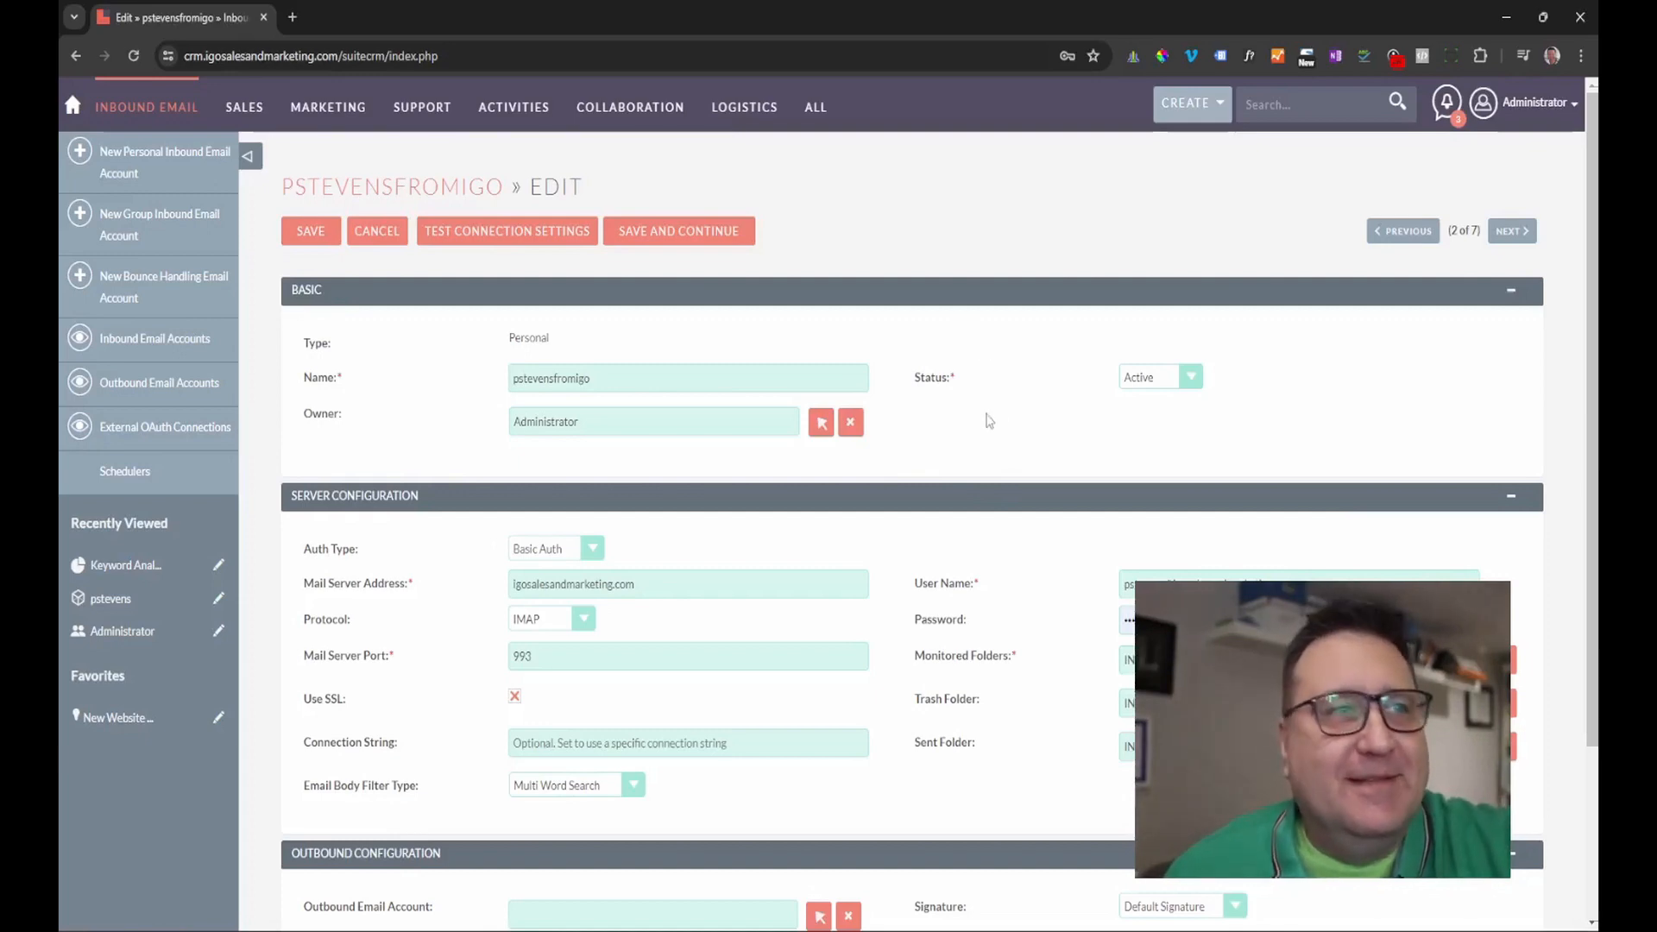
scroll(988, 414, "down", 1)
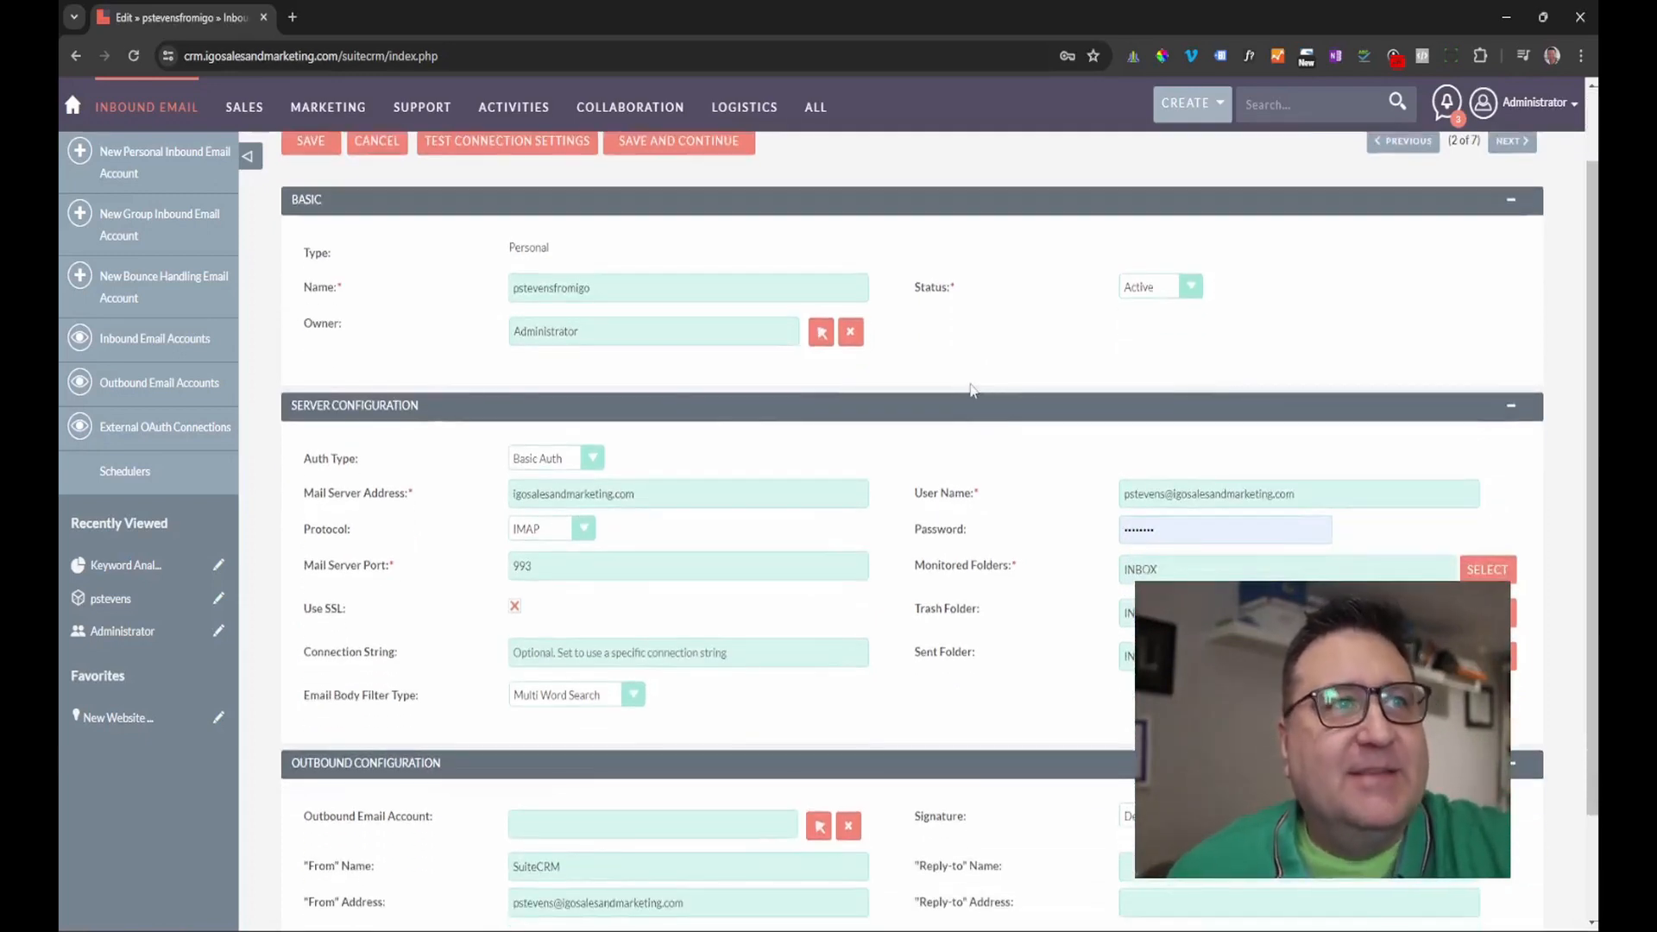
scroll(867, 410, "down", 1)
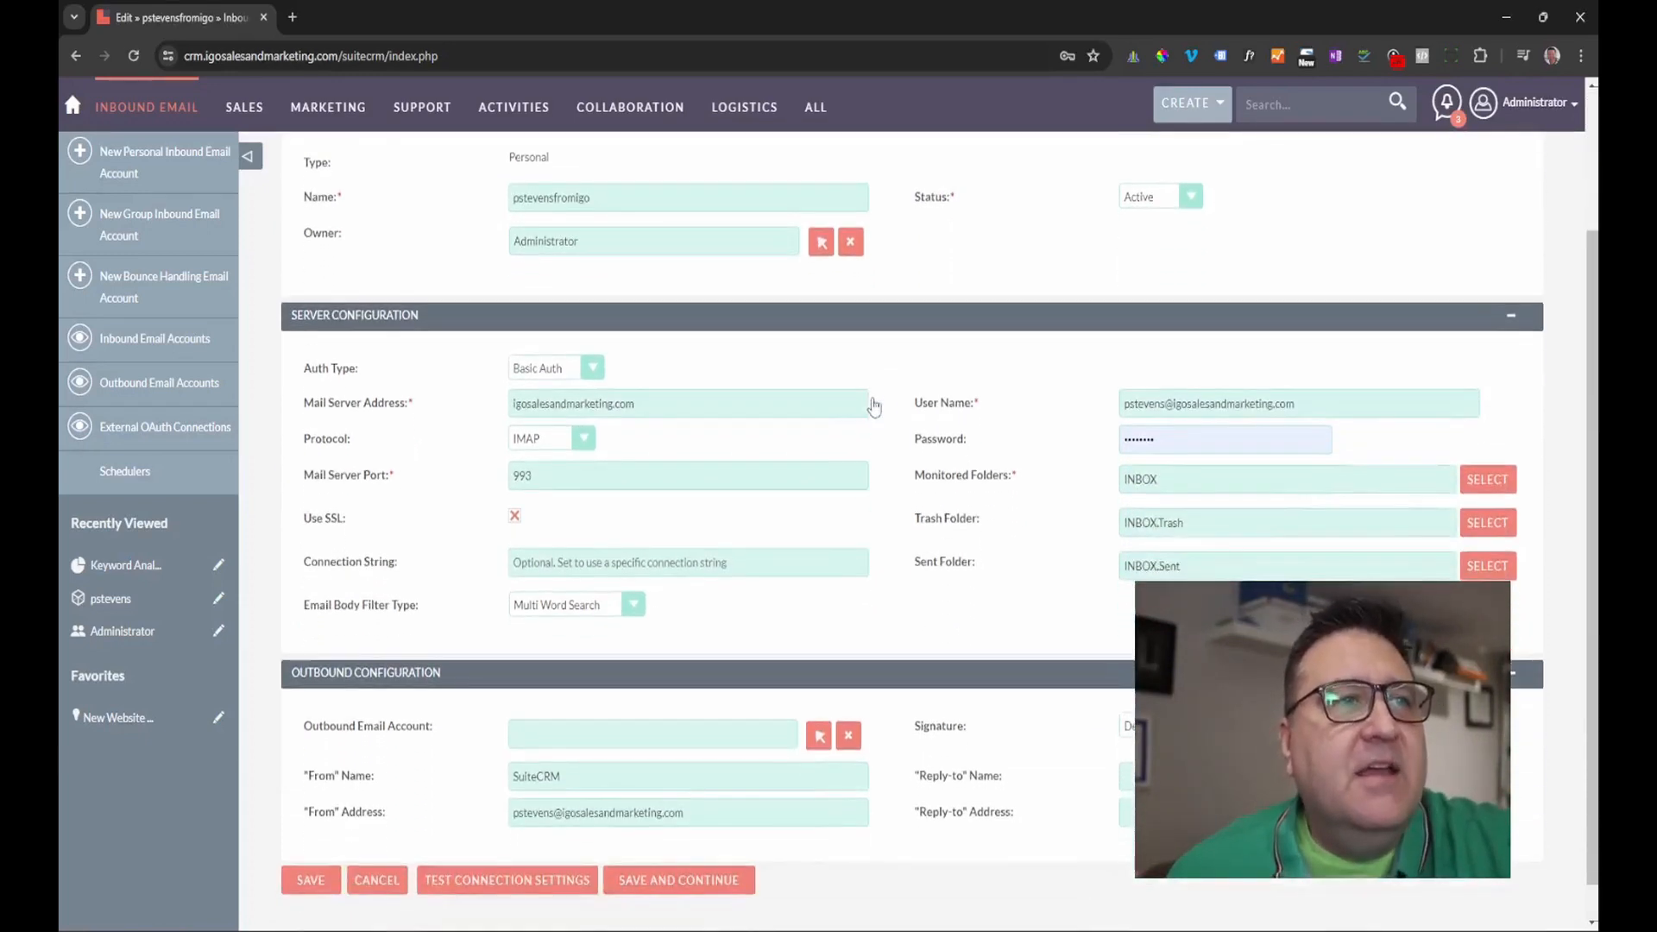
left_click(589, 369)
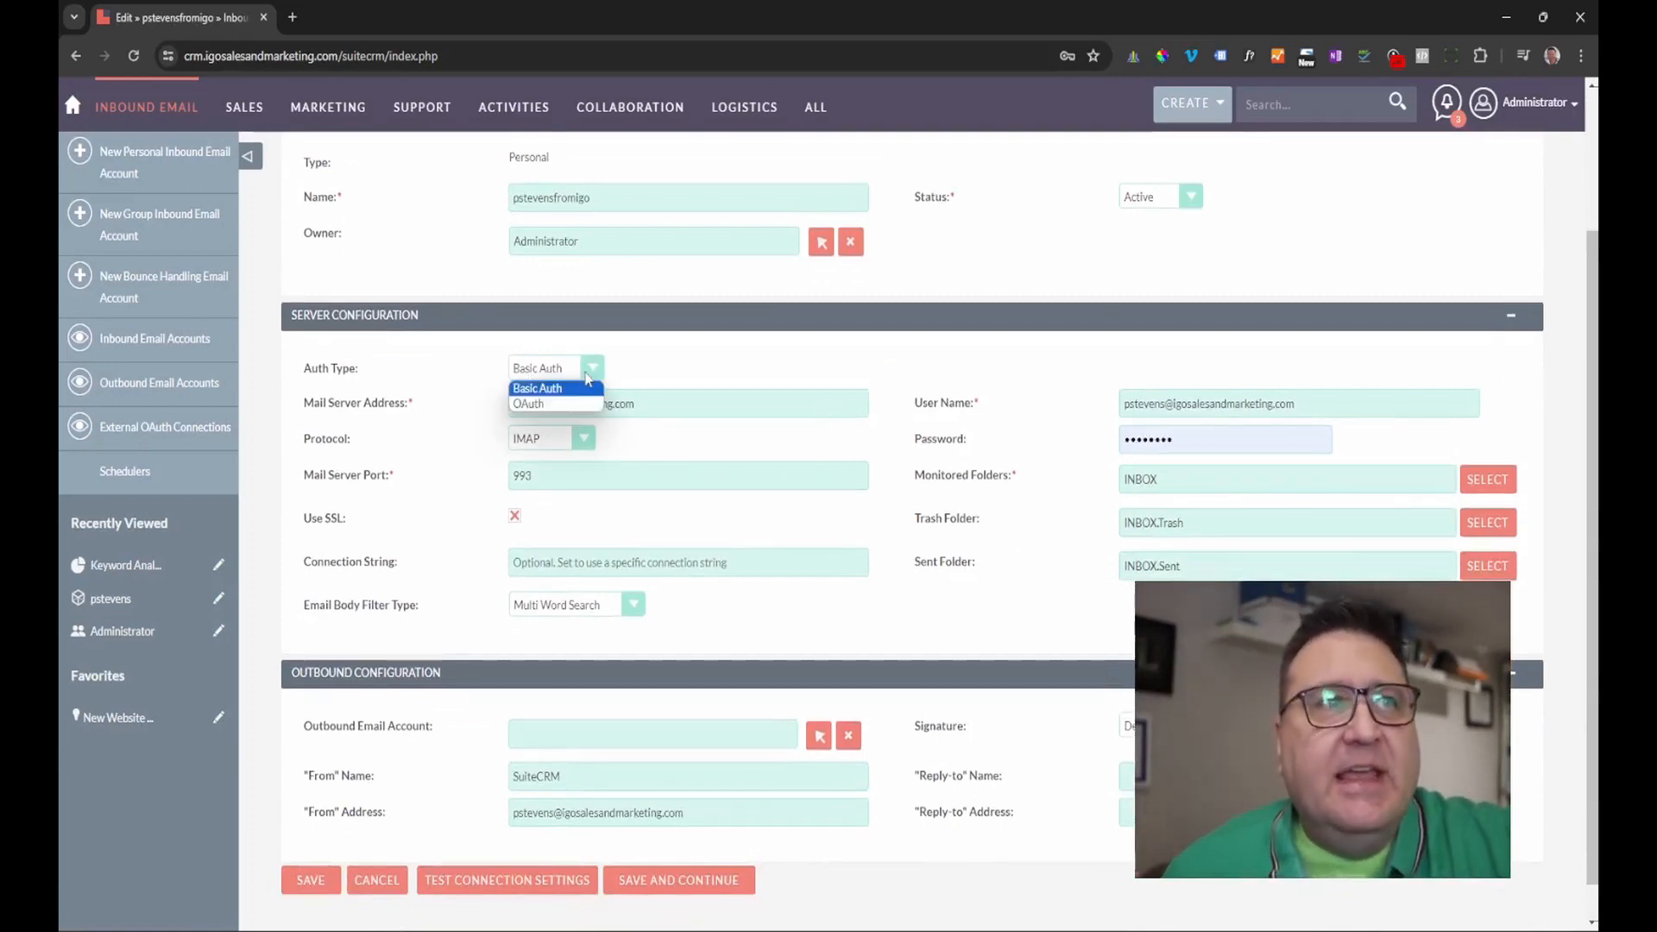
left_click(531, 403)
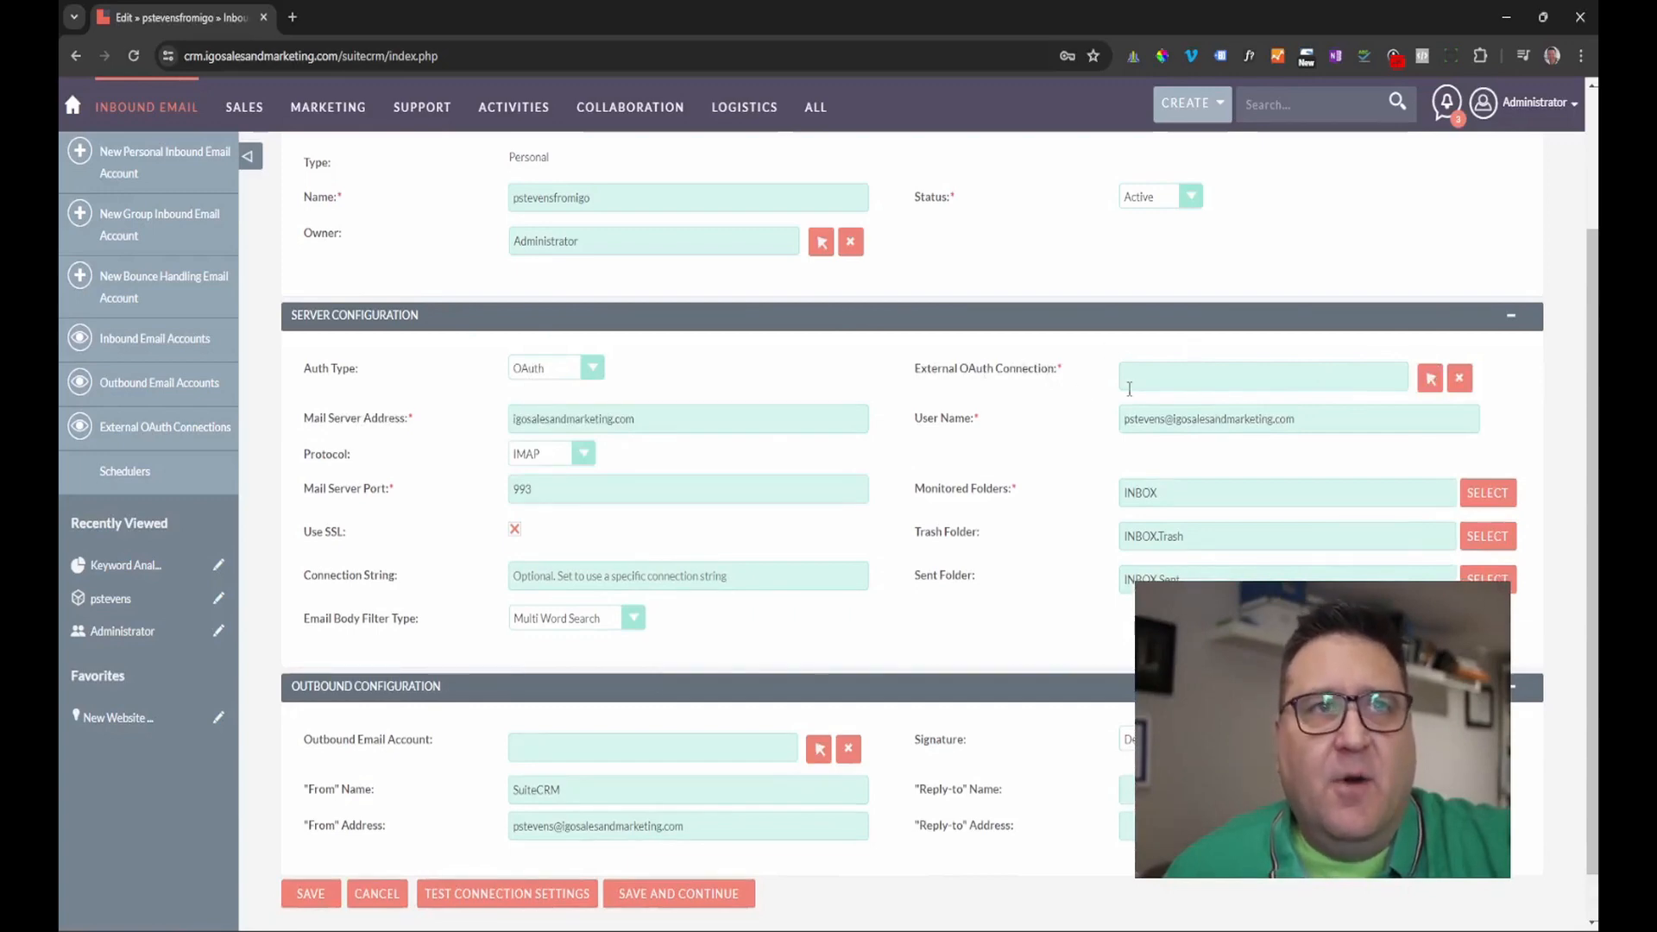
left_click(592, 371)
left_click(577, 385)
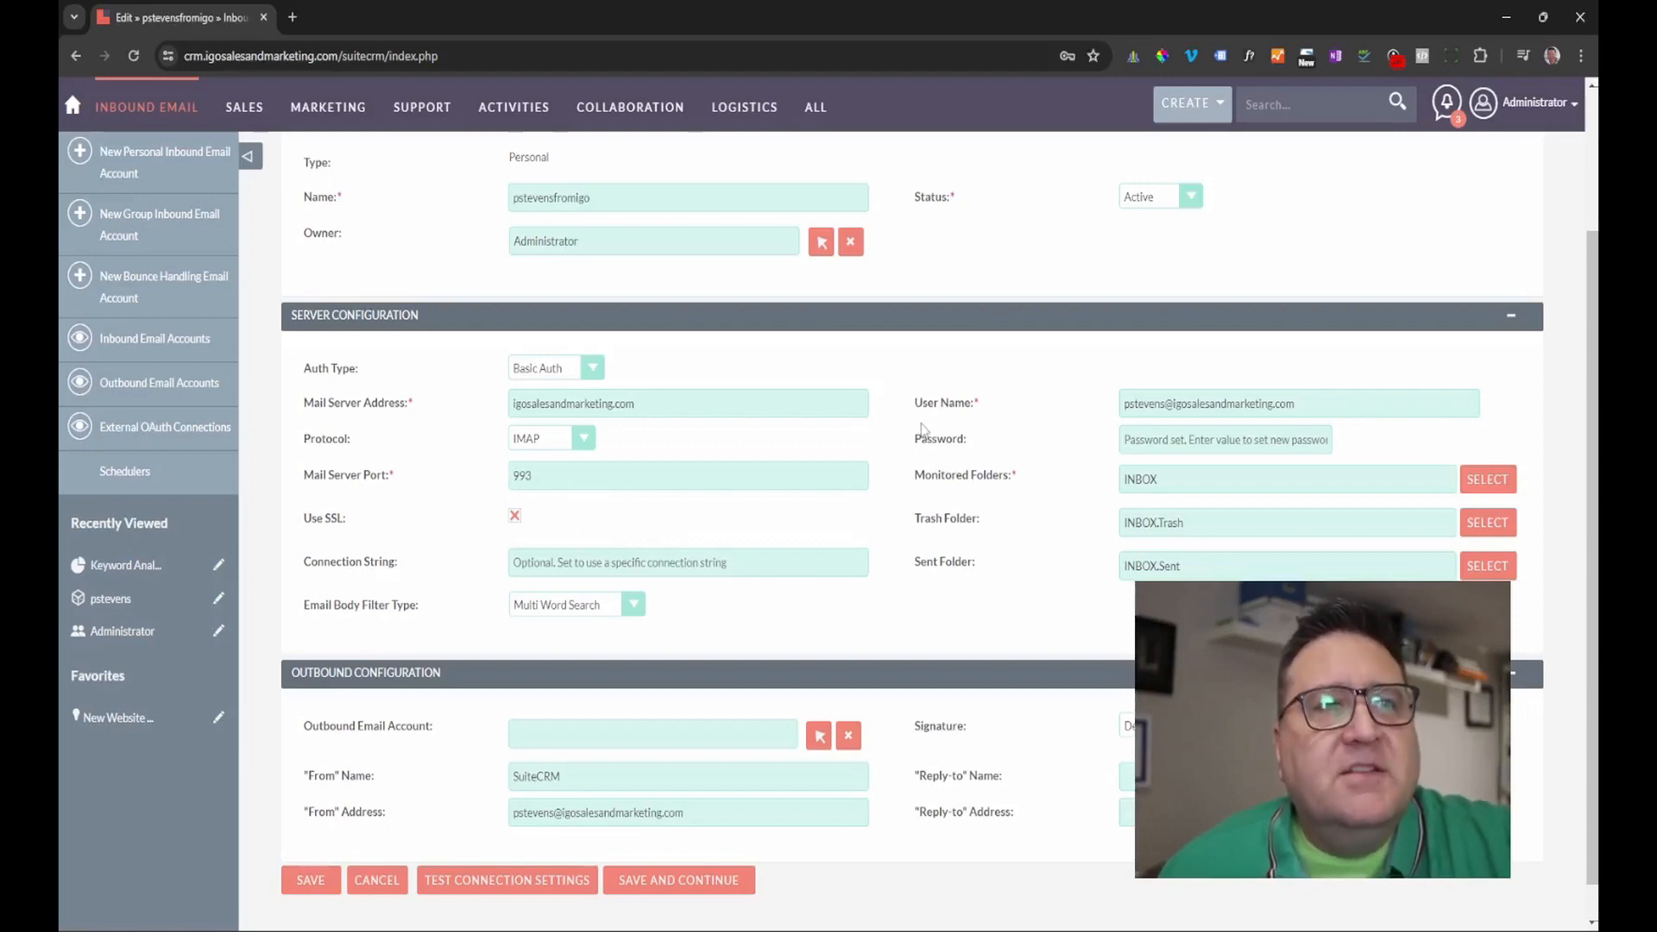
scroll(934, 418, "down", 1)
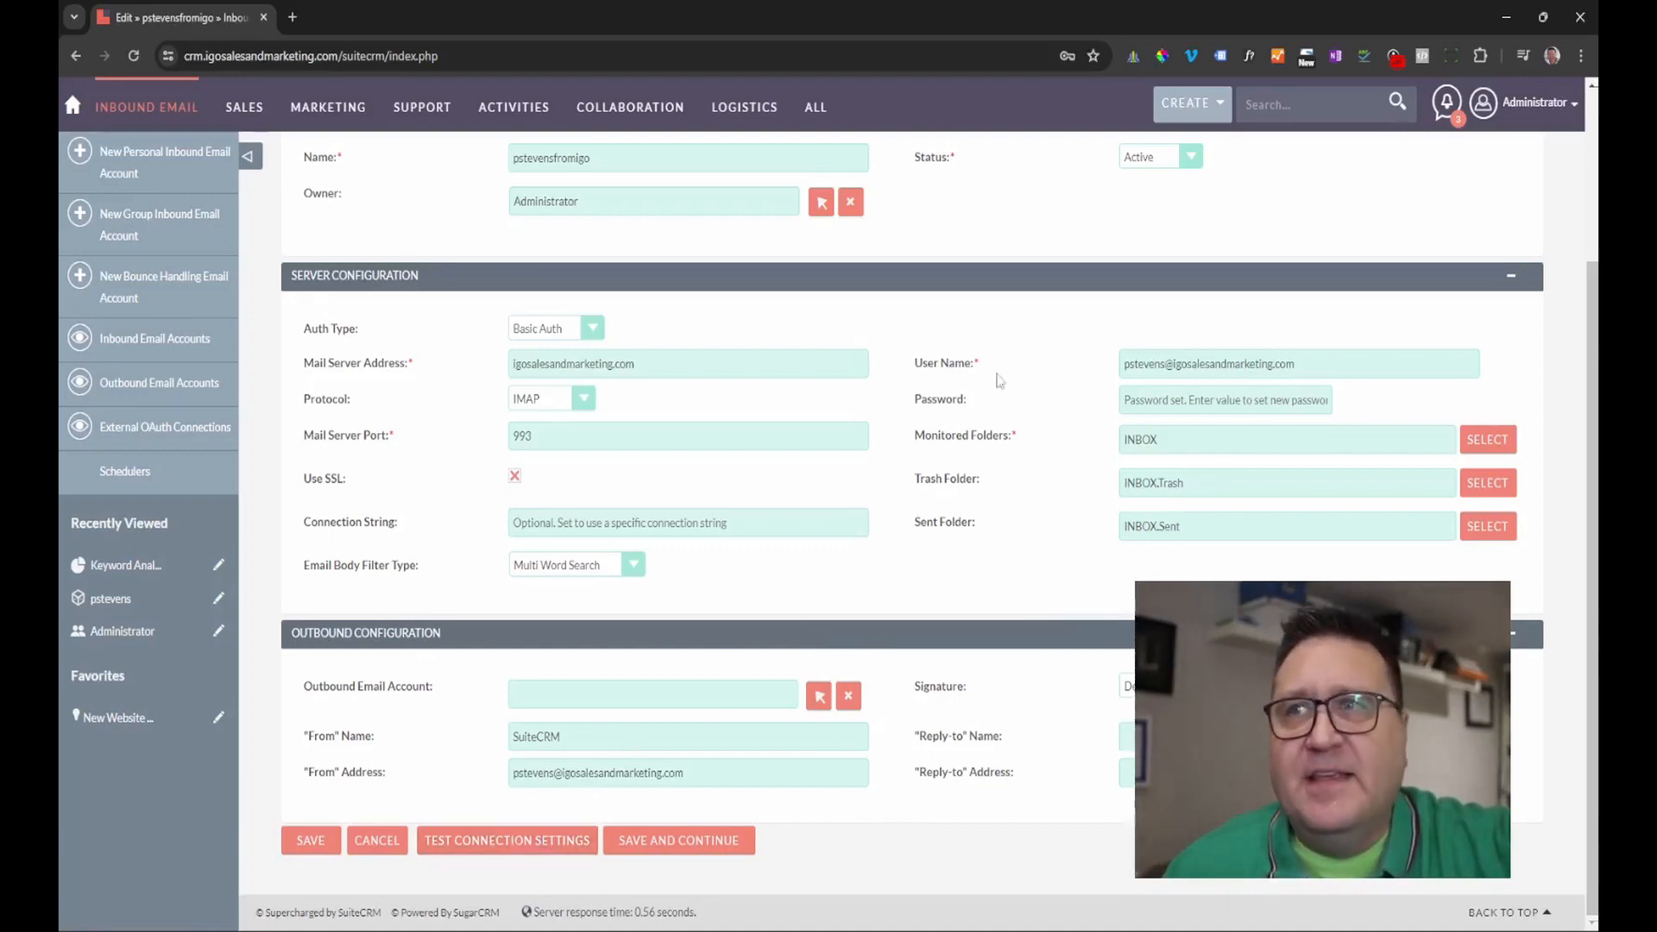
Select INBOX as monitored folder, INBOX.Trash as trash folder and INBOX.Sent as sent folder.
left_click(1486, 440)
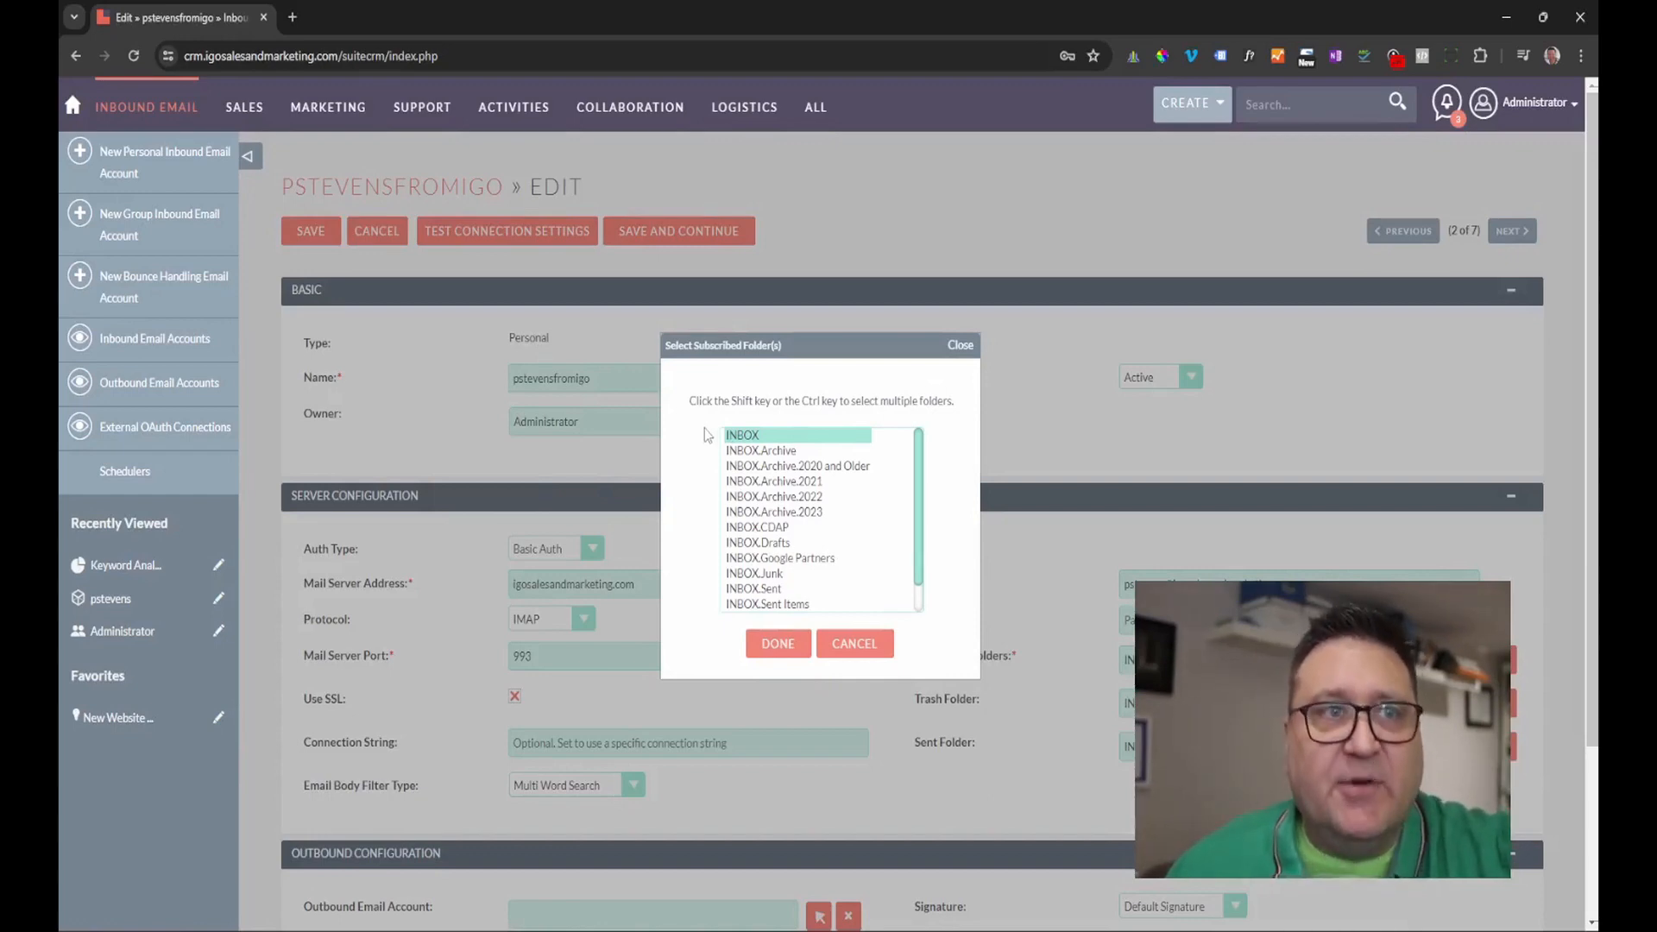
left_click(751, 441)
left_click(775, 644)
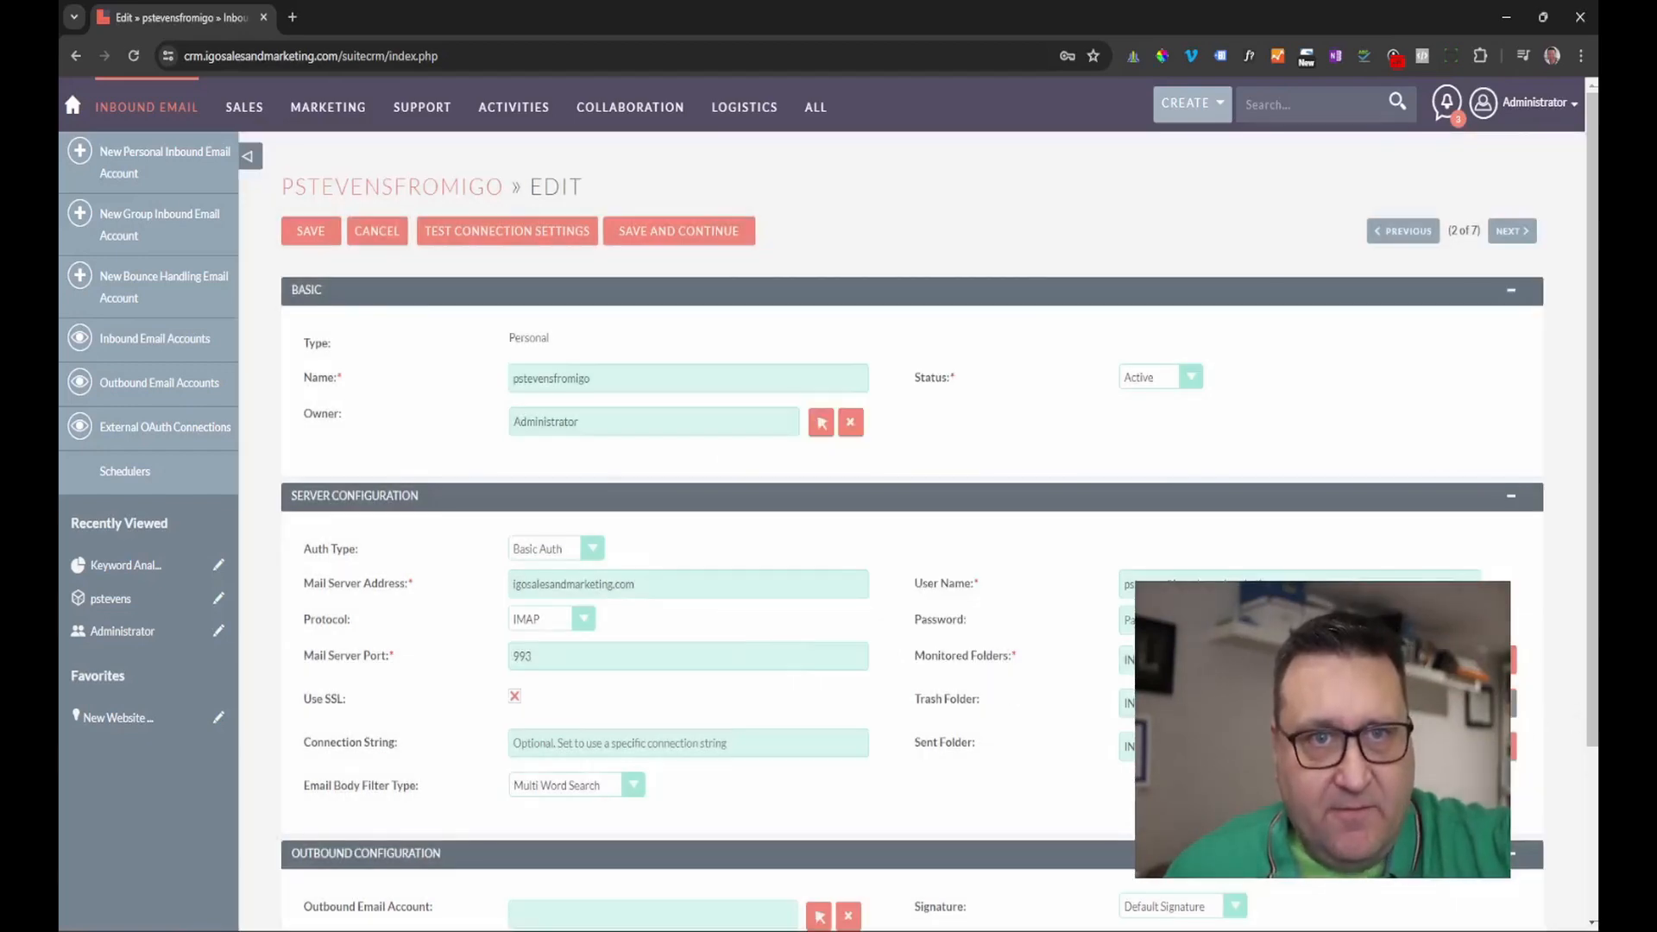
left_click(1514, 705)
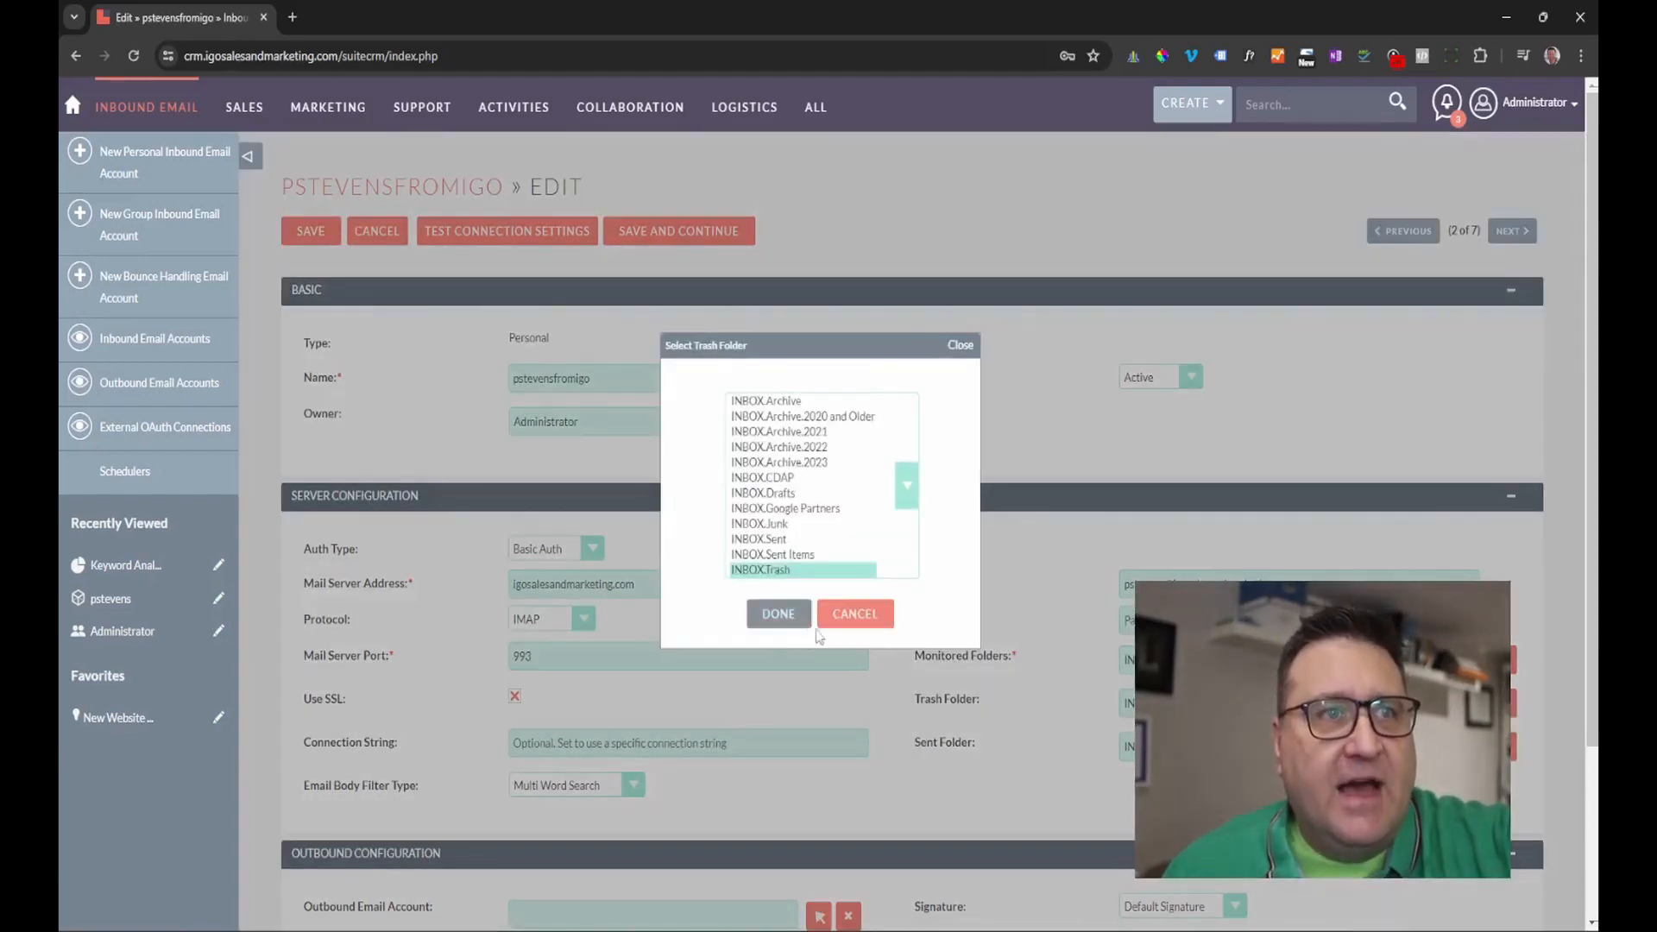
left_click(780, 576)
left_click(780, 616)
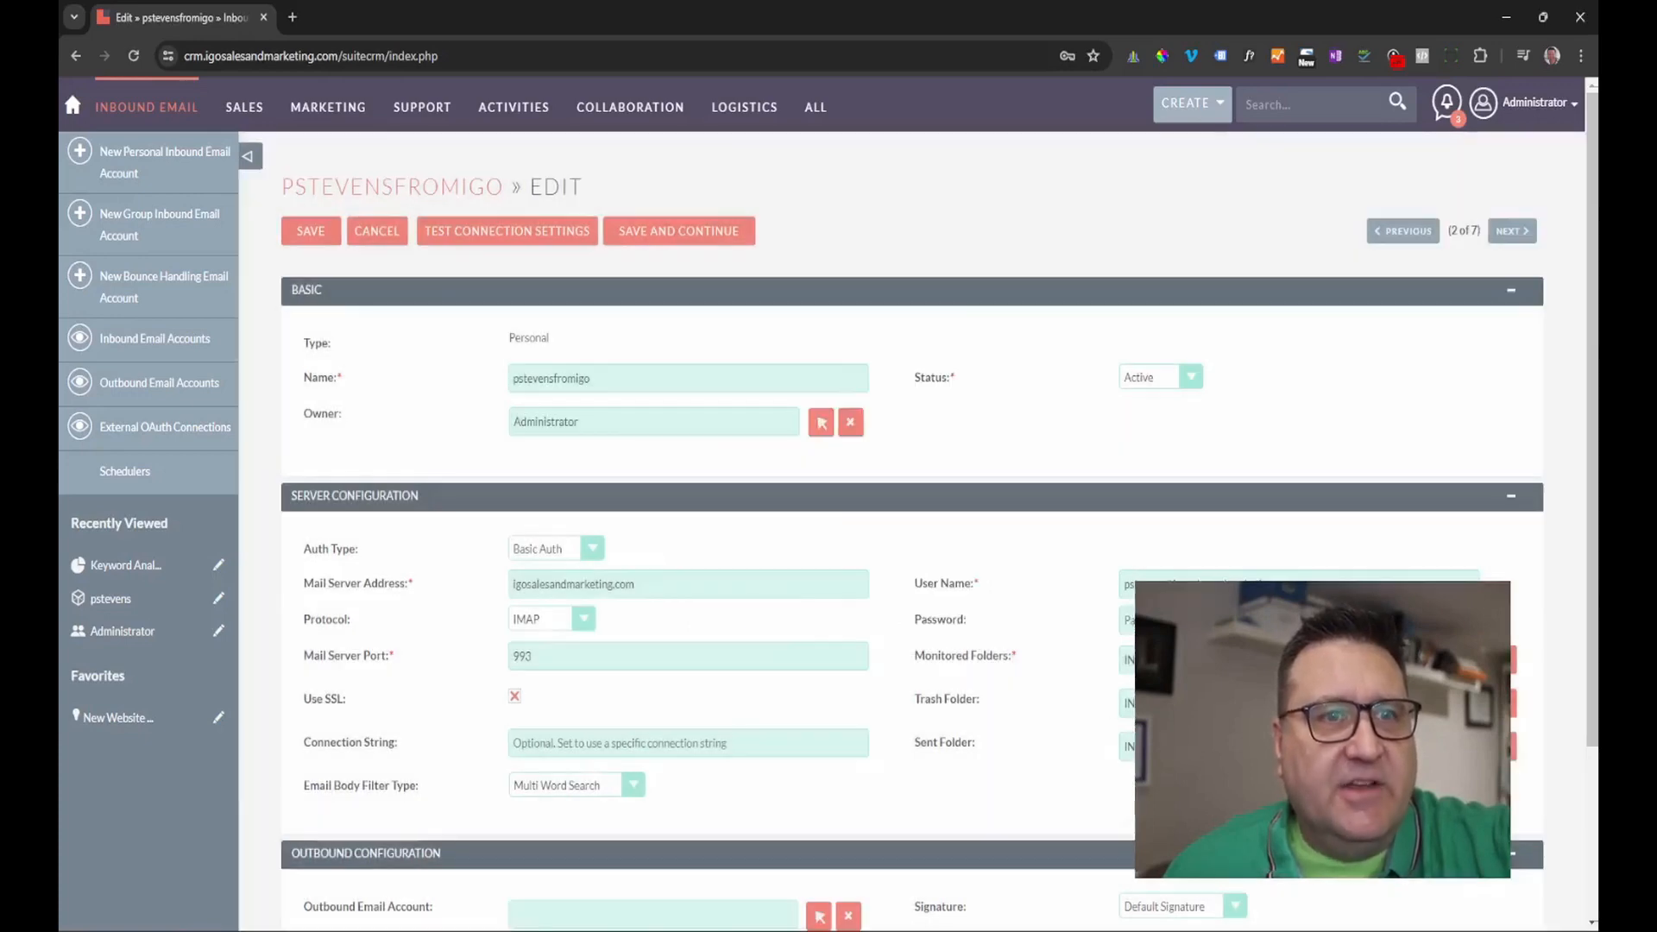
left_click(1513, 747)
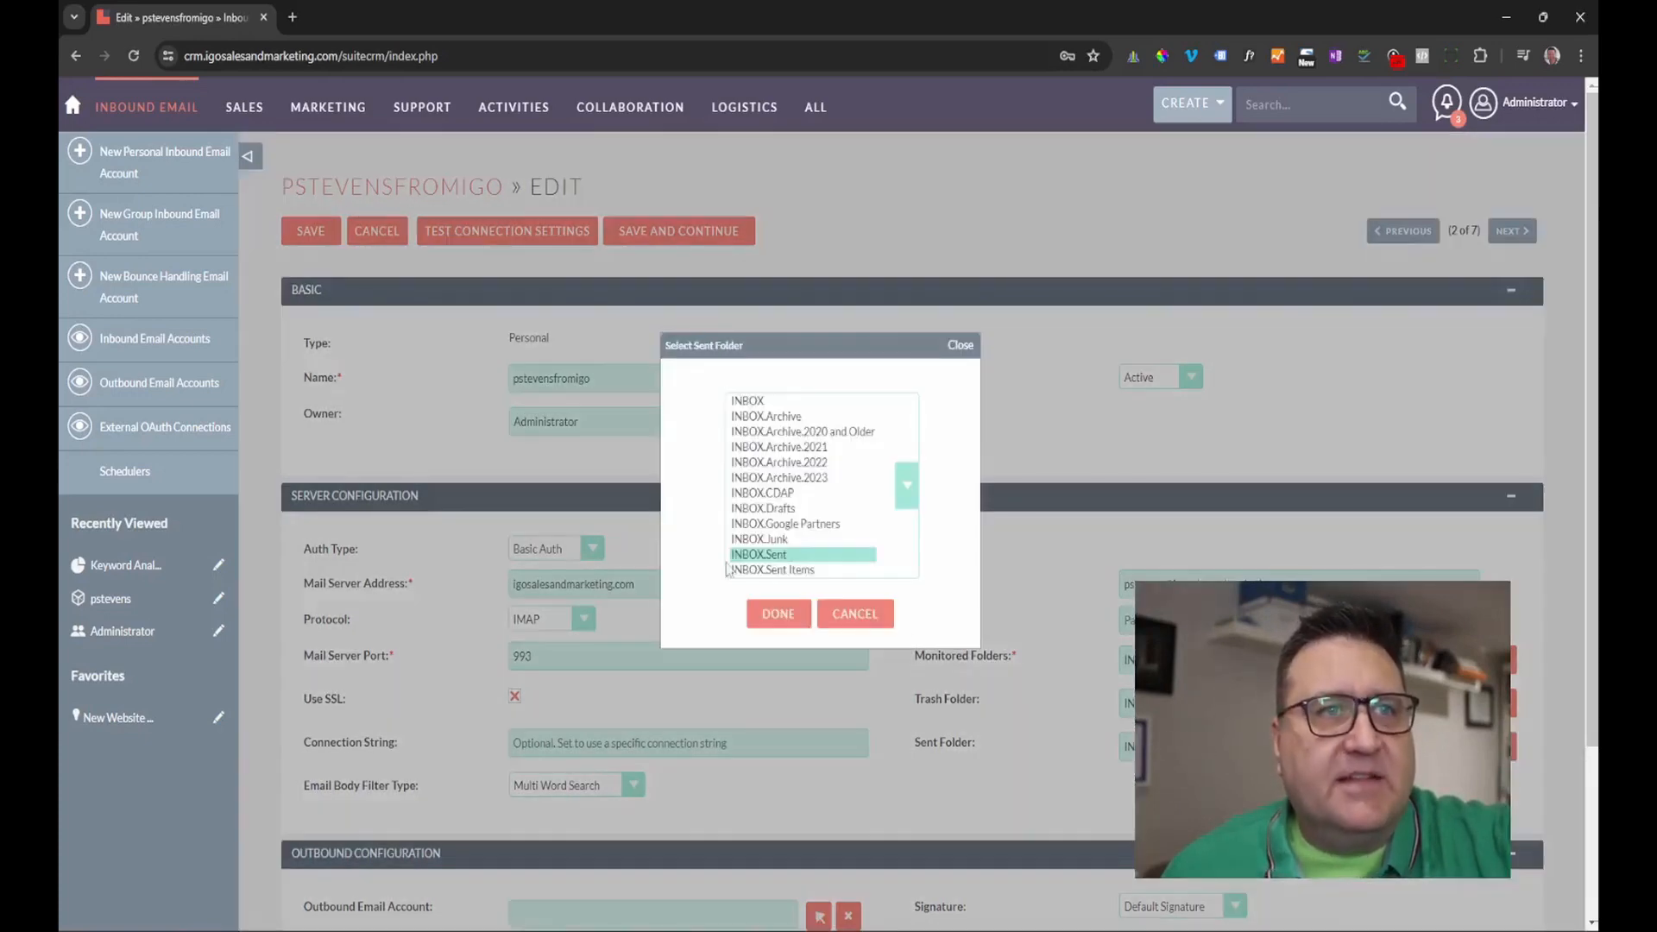
left_click(761, 557)
left_click(788, 612)
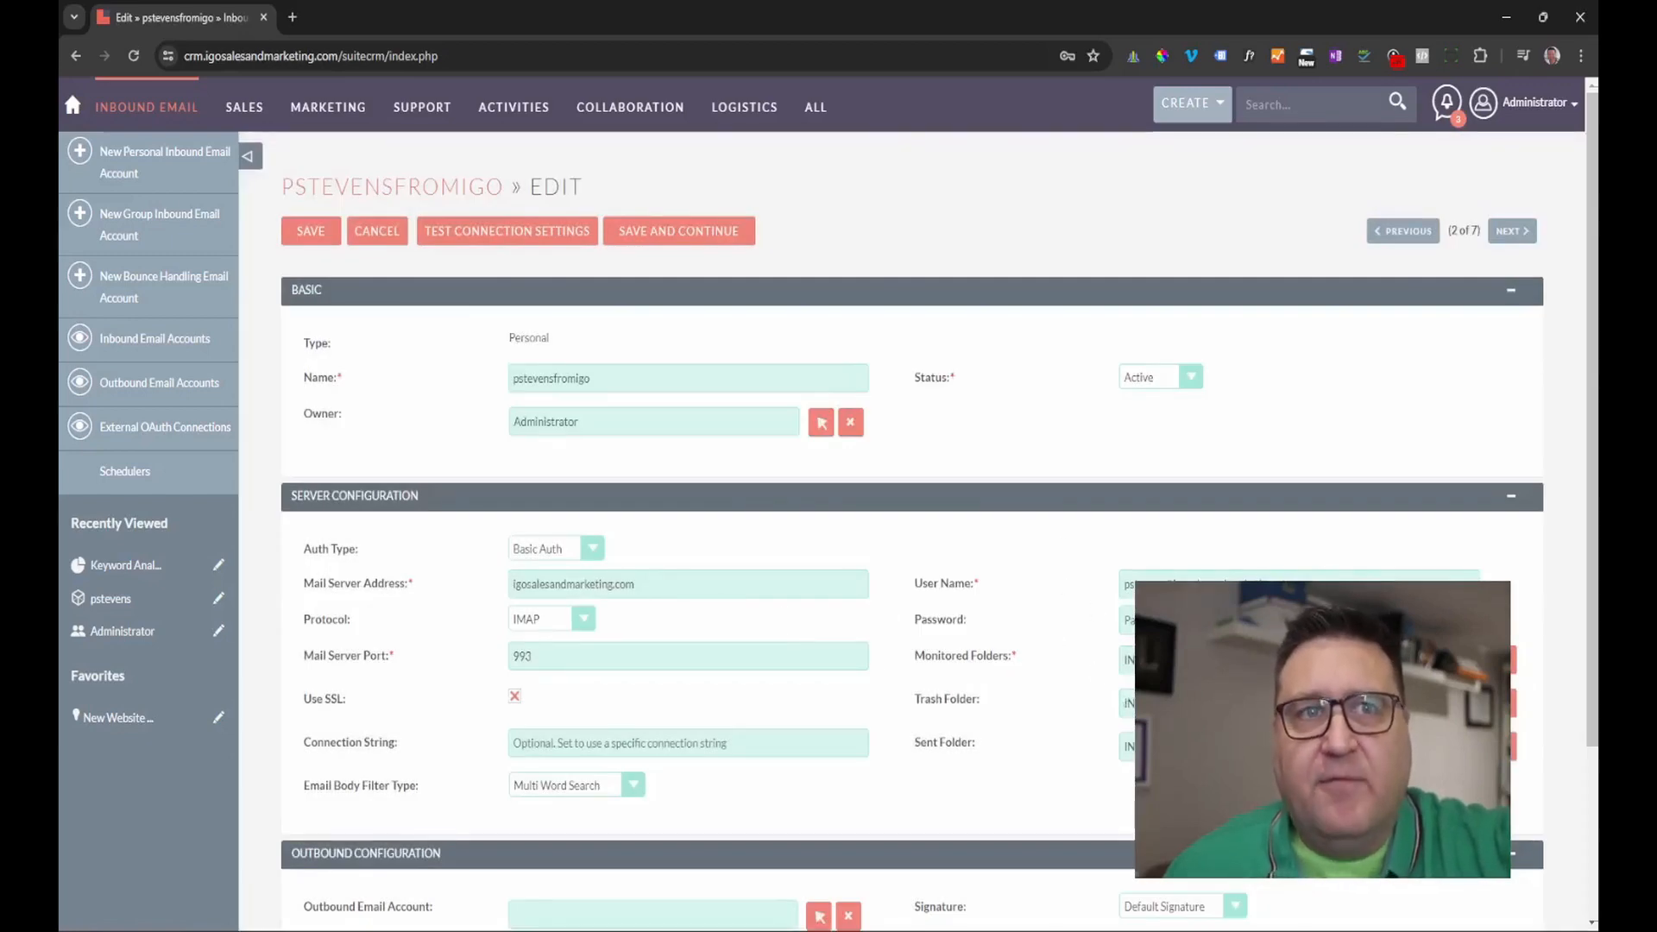
scroll(1066, 576, "down", 3)
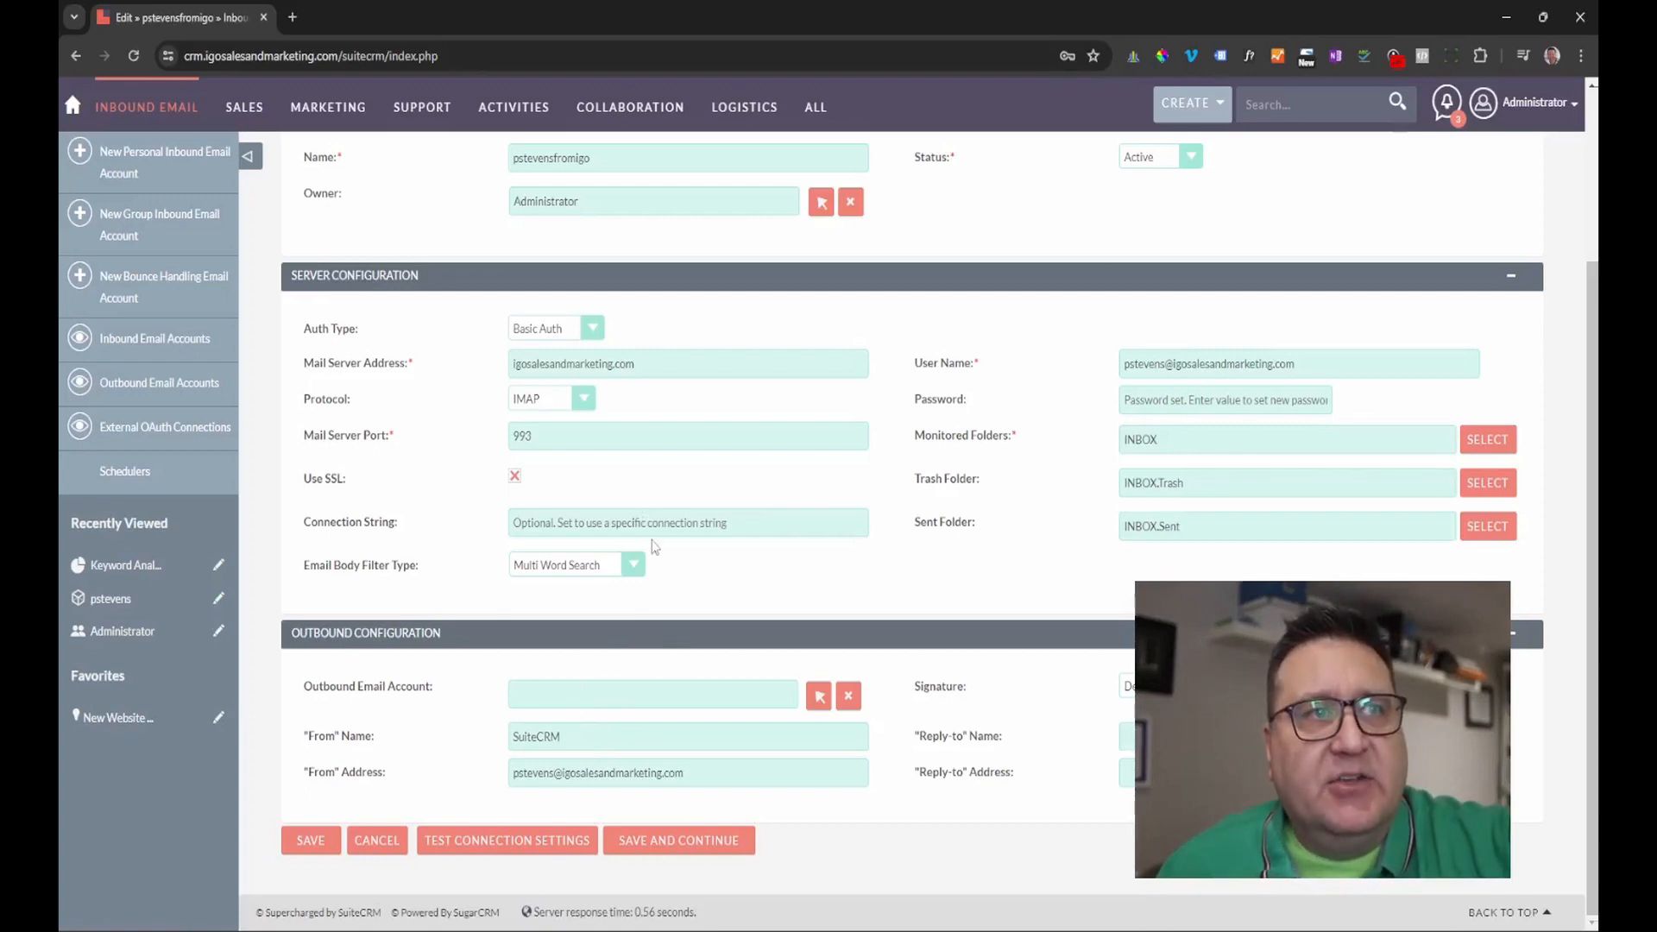
Link the user's own SMTP account, keep the default signature, and save the inbound account.
left_click(818, 695)
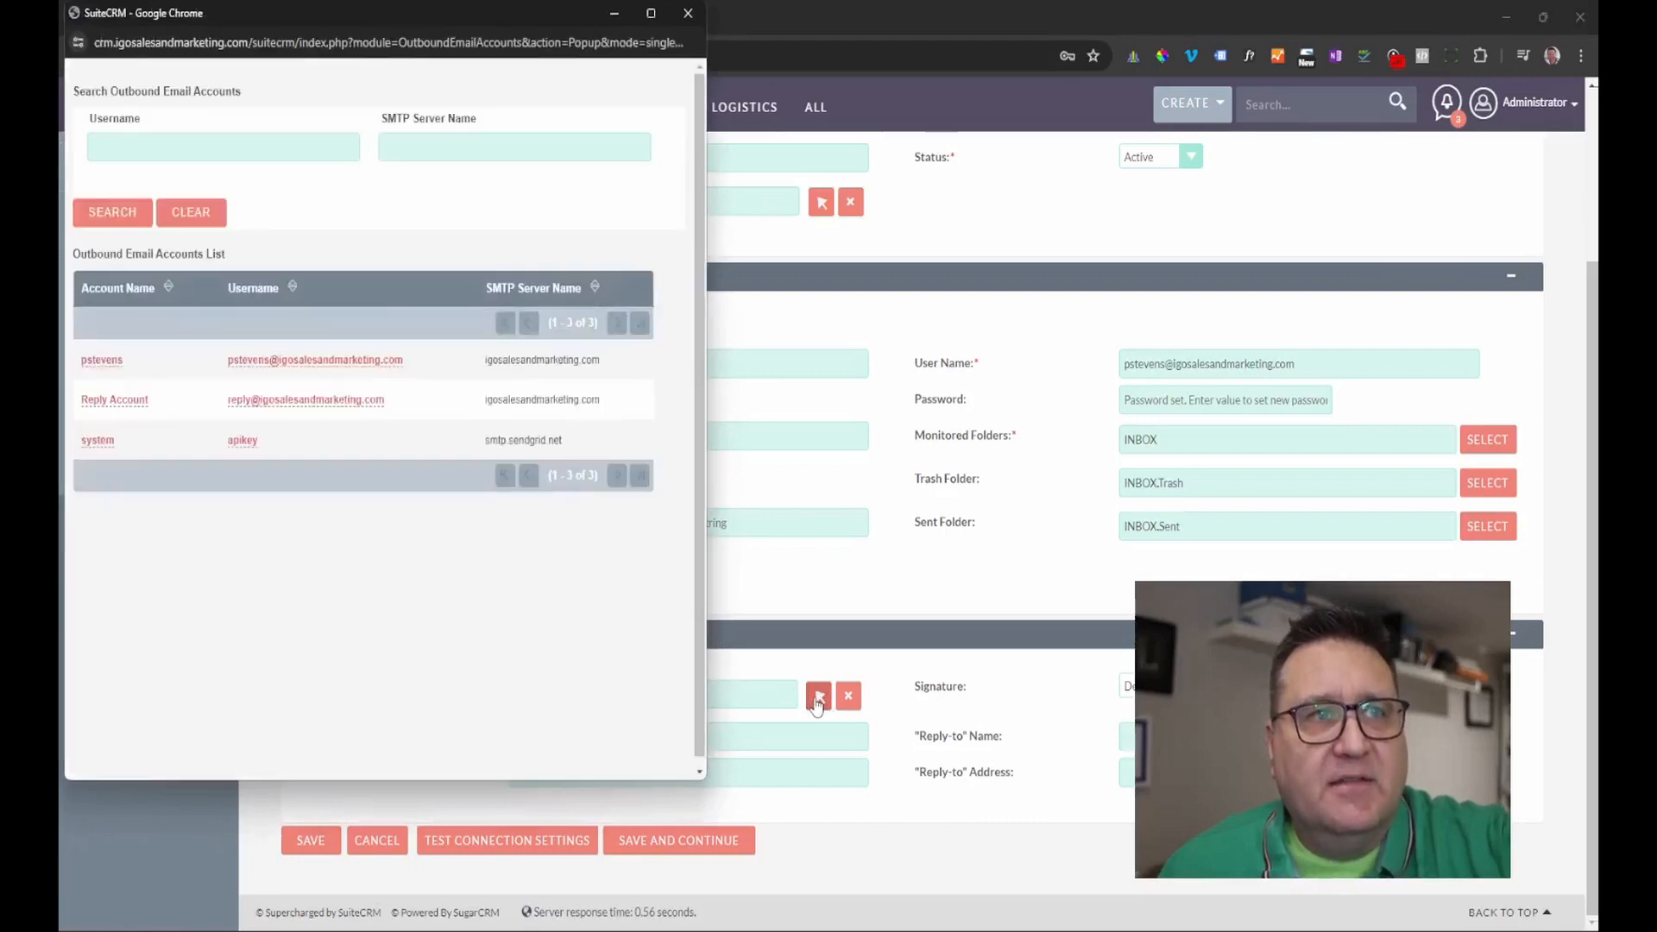
left_click(117, 362)
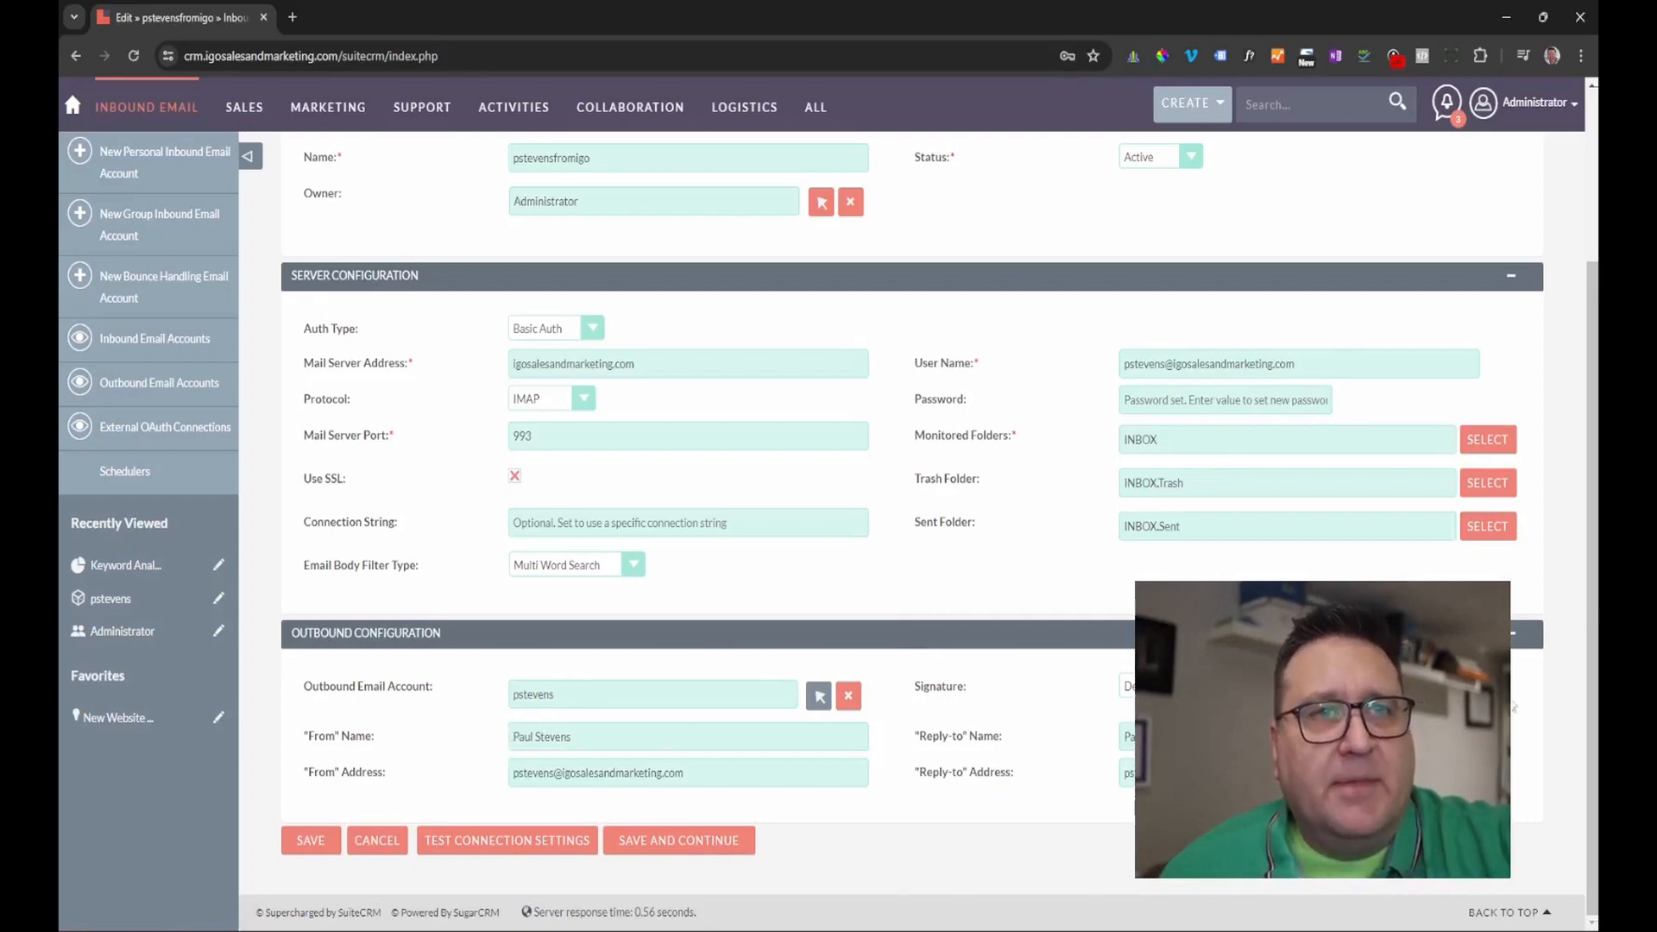
left_click(1127, 686)
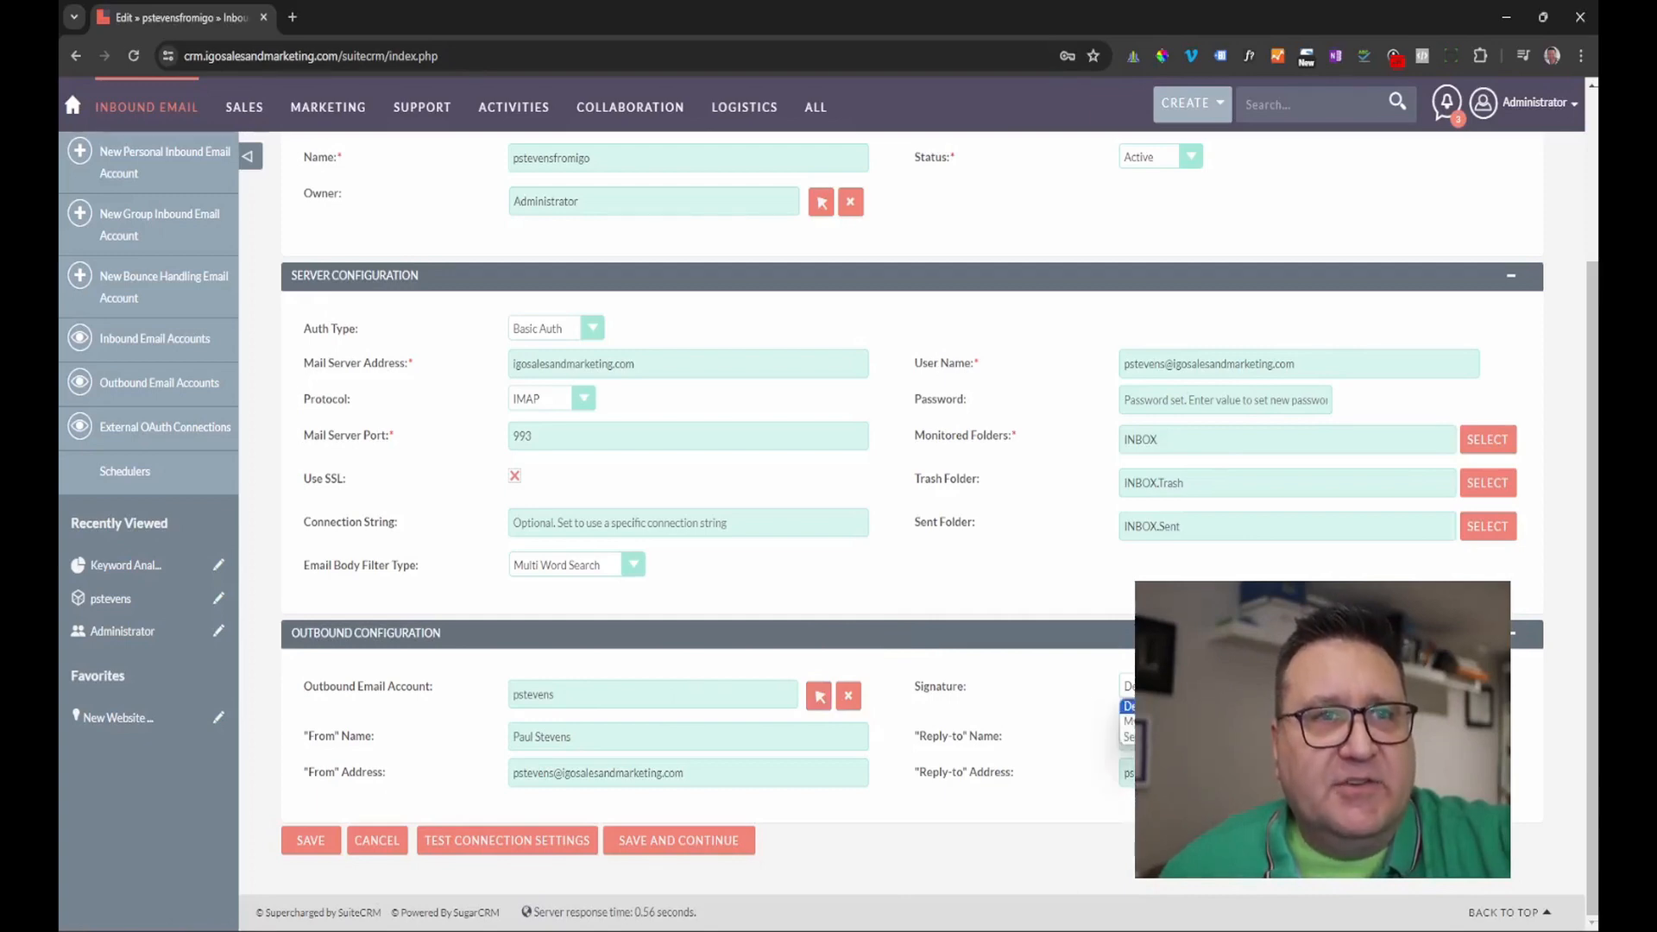
key("Escape")
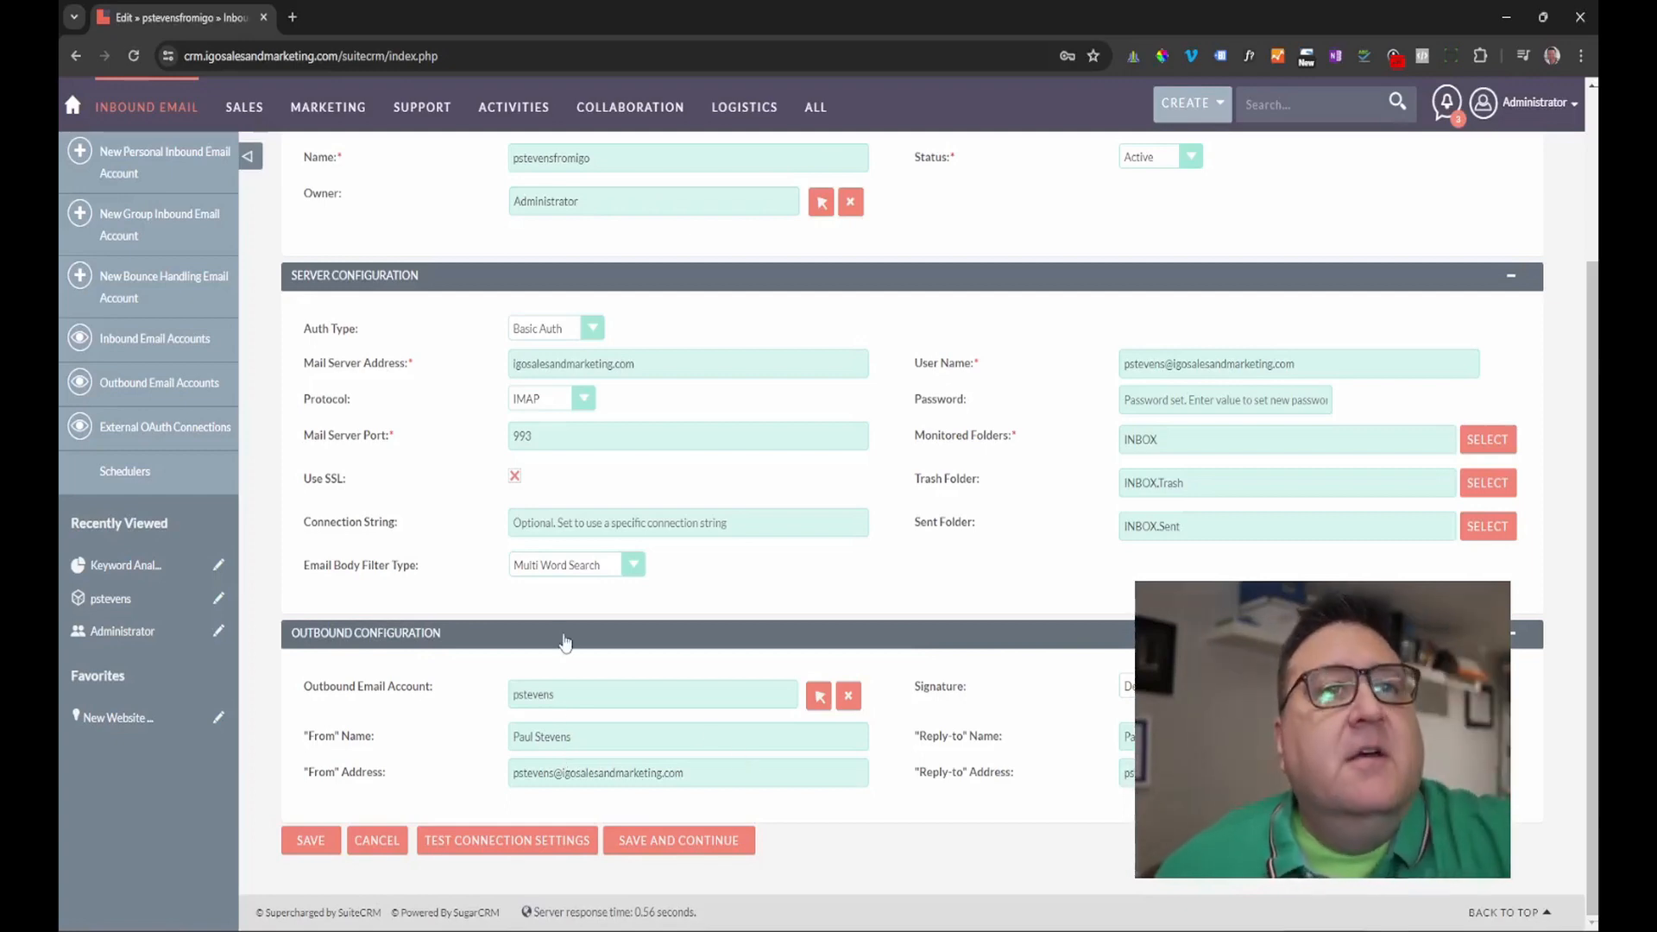
left_click(307, 845)
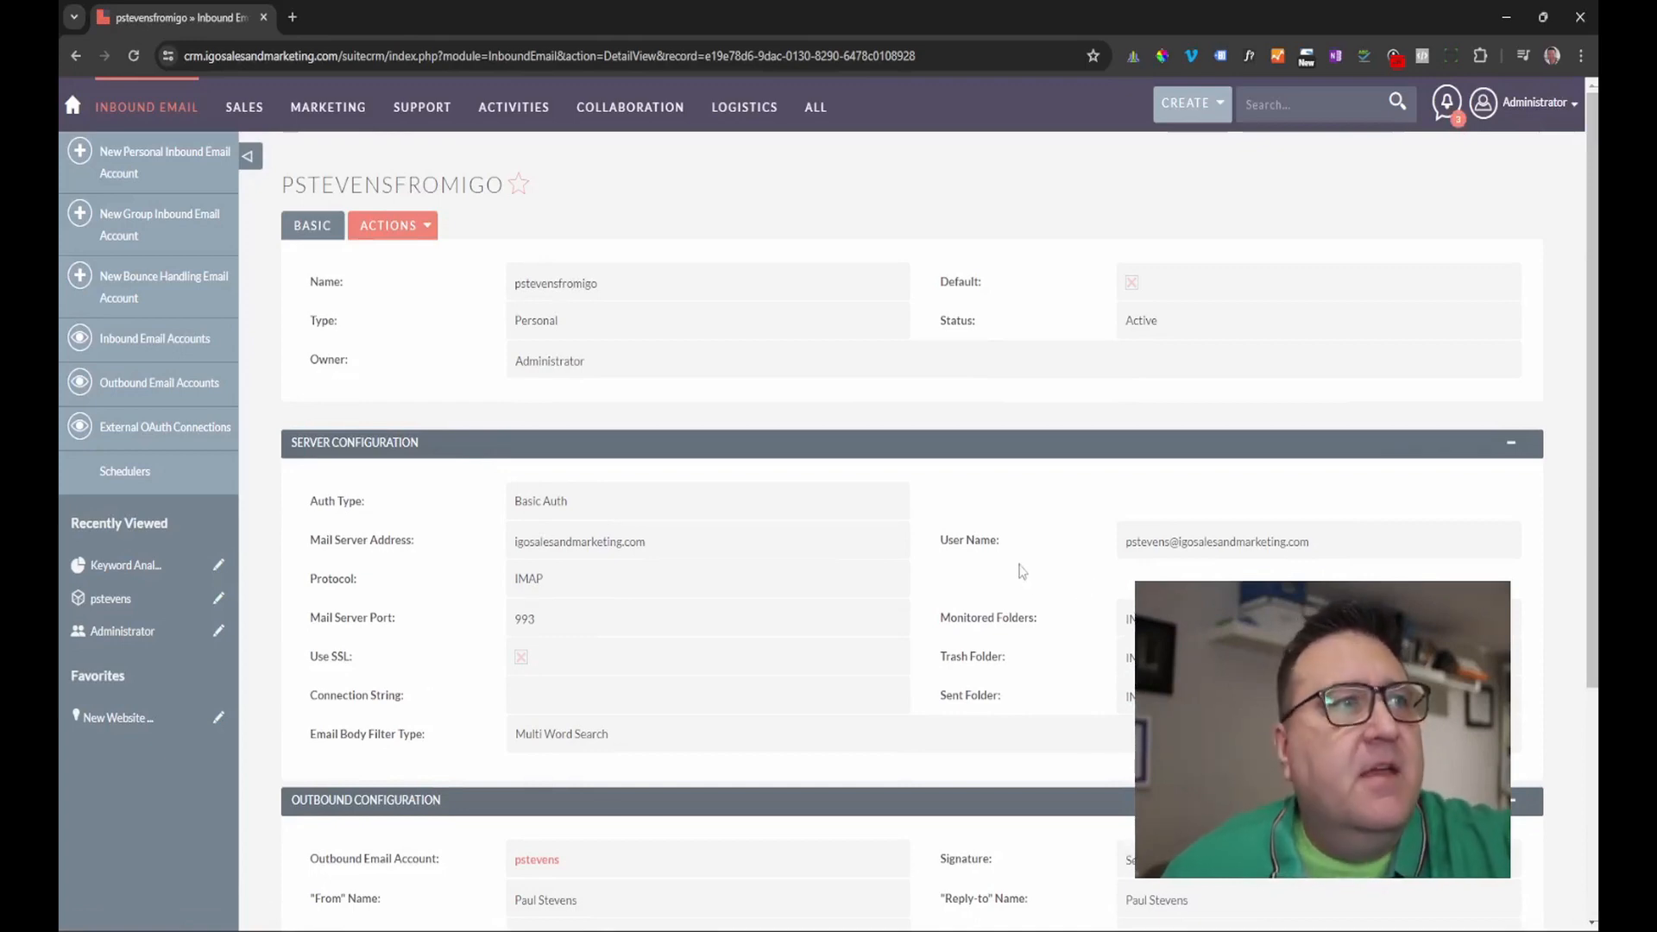
Review the saved inbound account details, then go to the Administrator user's profile from the top-right menu.
scroll(599, 550, "down", 1)
scroll(608, 540, "down", 3)
scroll(613, 534, "up", 4)
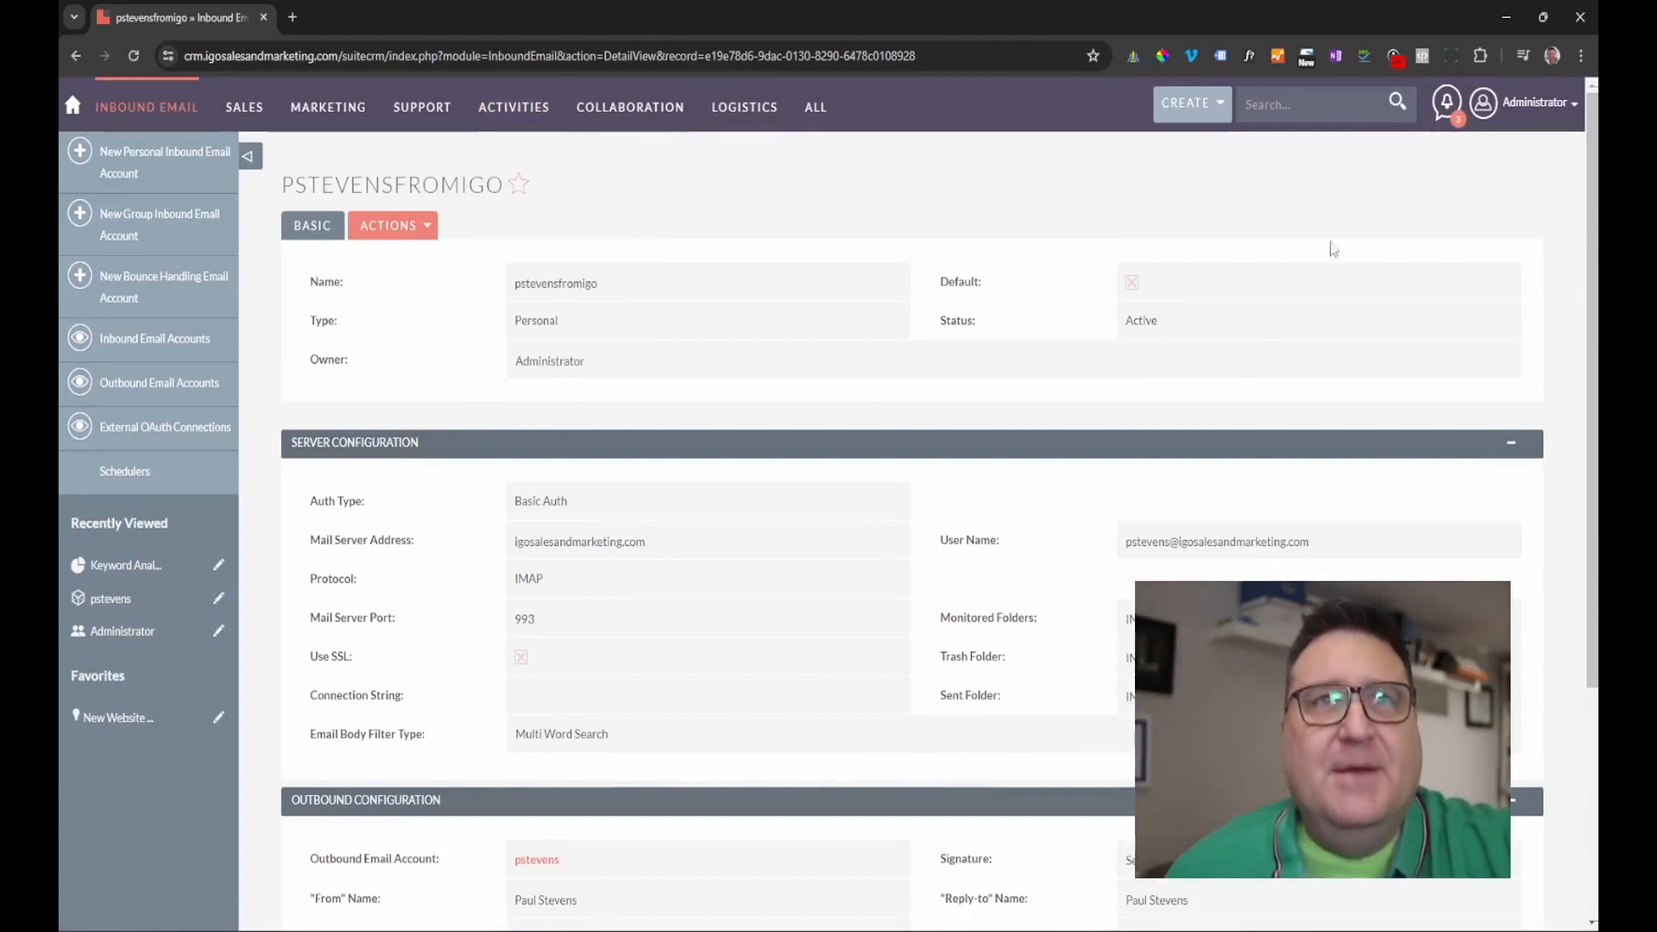
left_click(1545, 112)
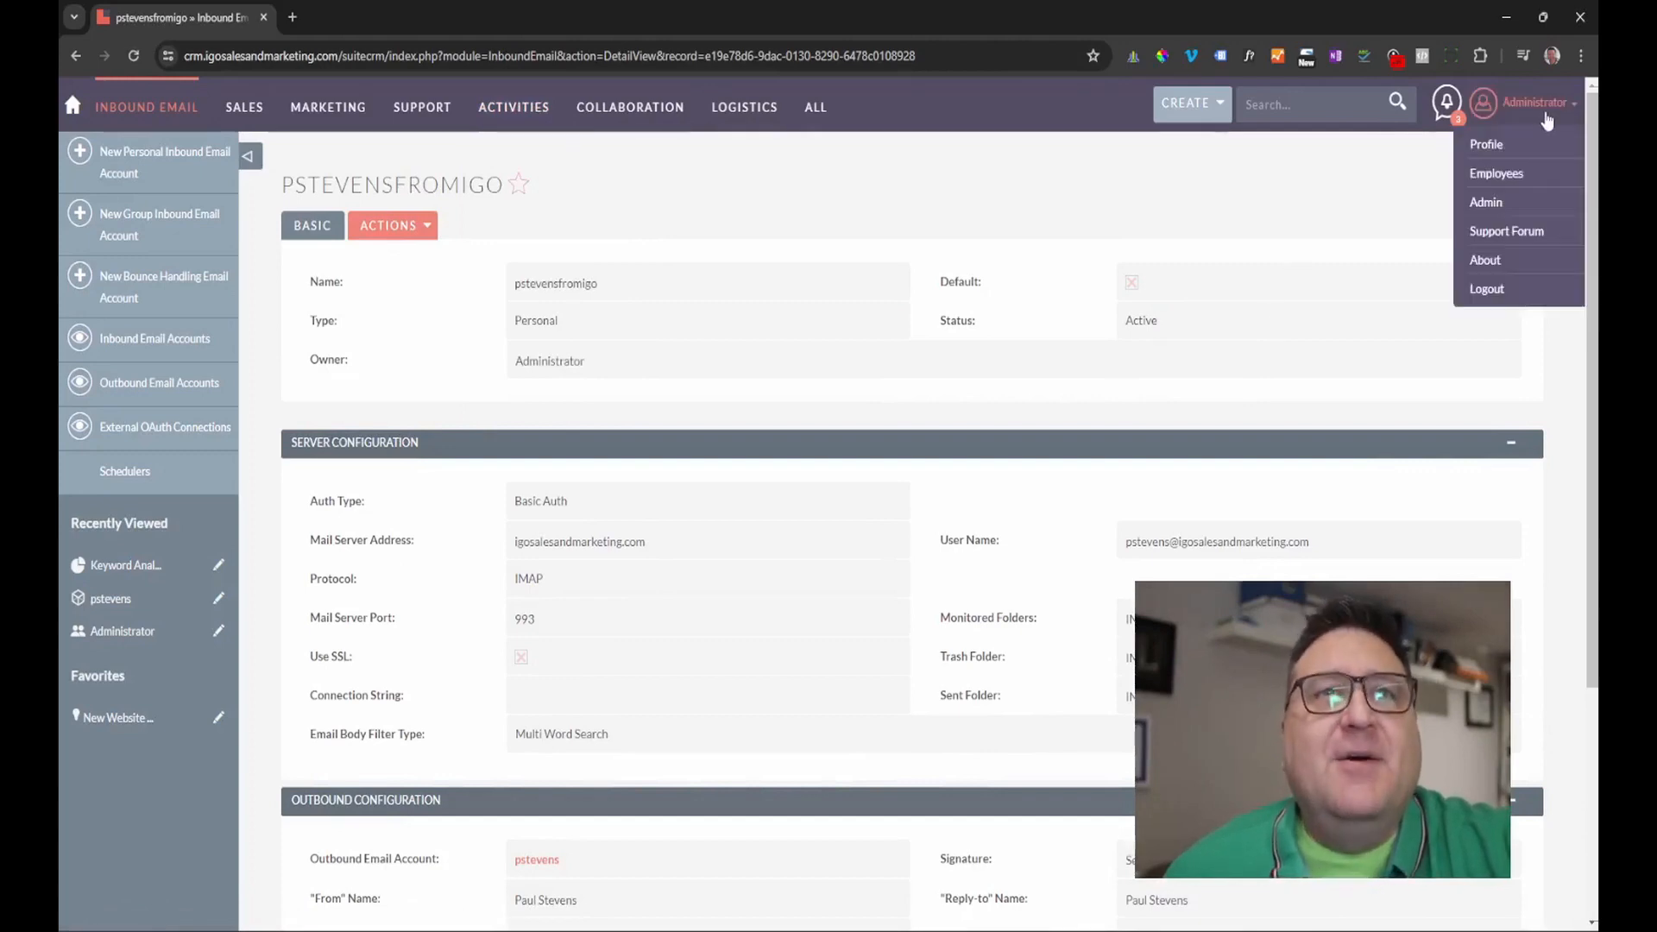
left_click(1484, 203)
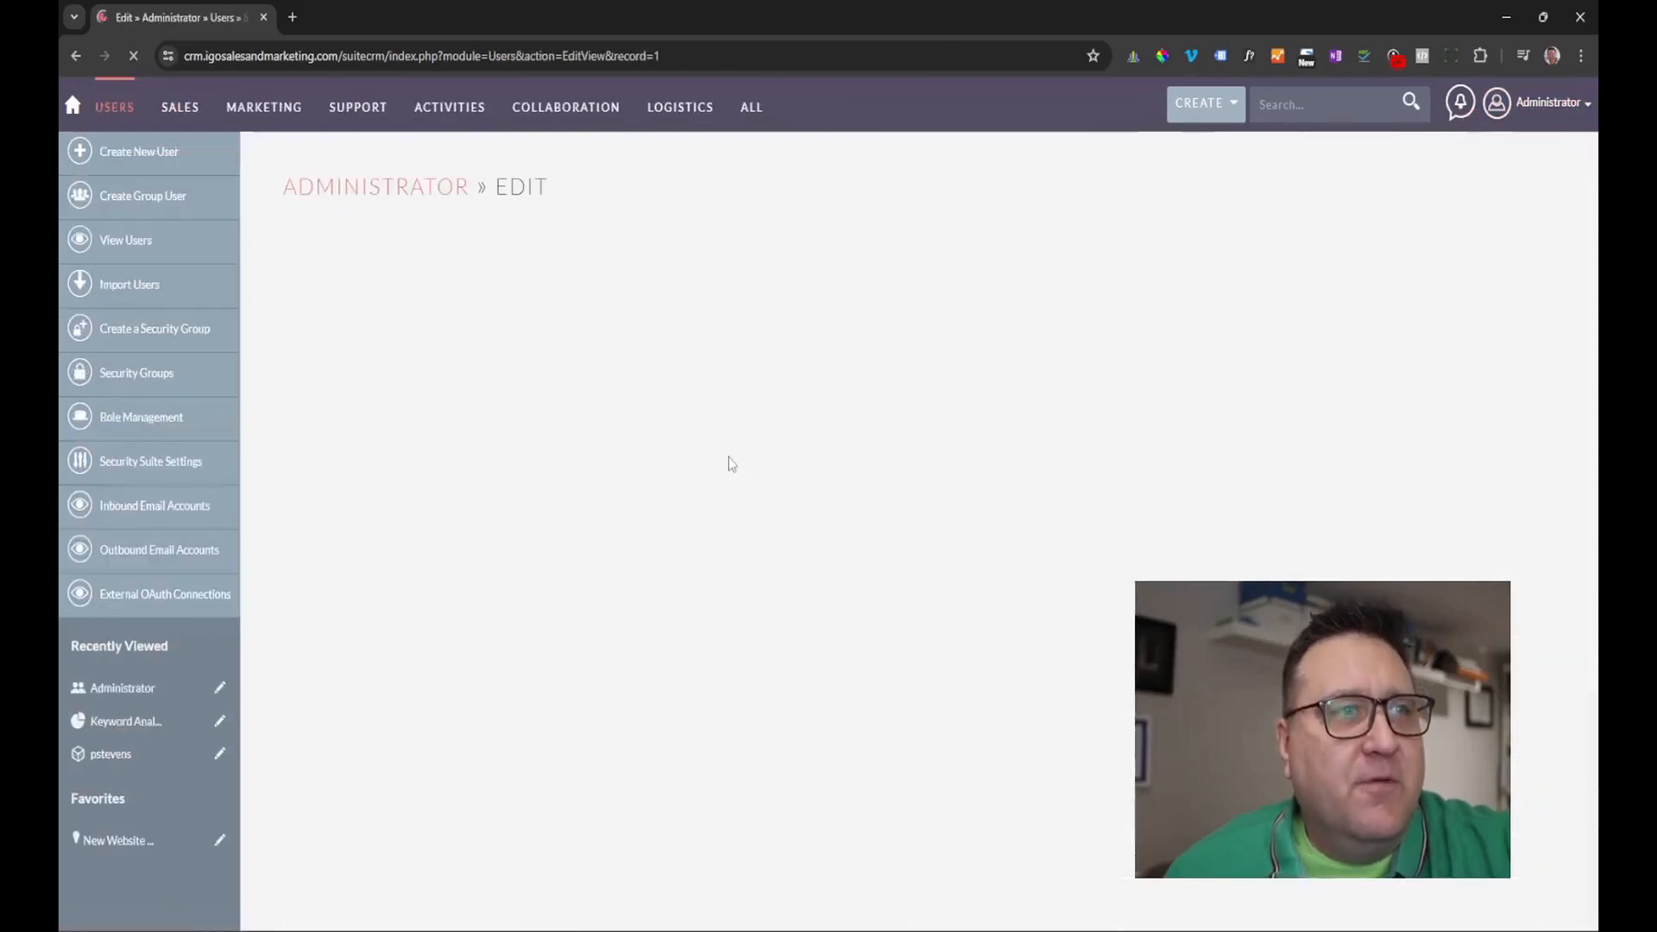
scroll(637, 542, "down", 6)
scroll(638, 541, "down", 1)
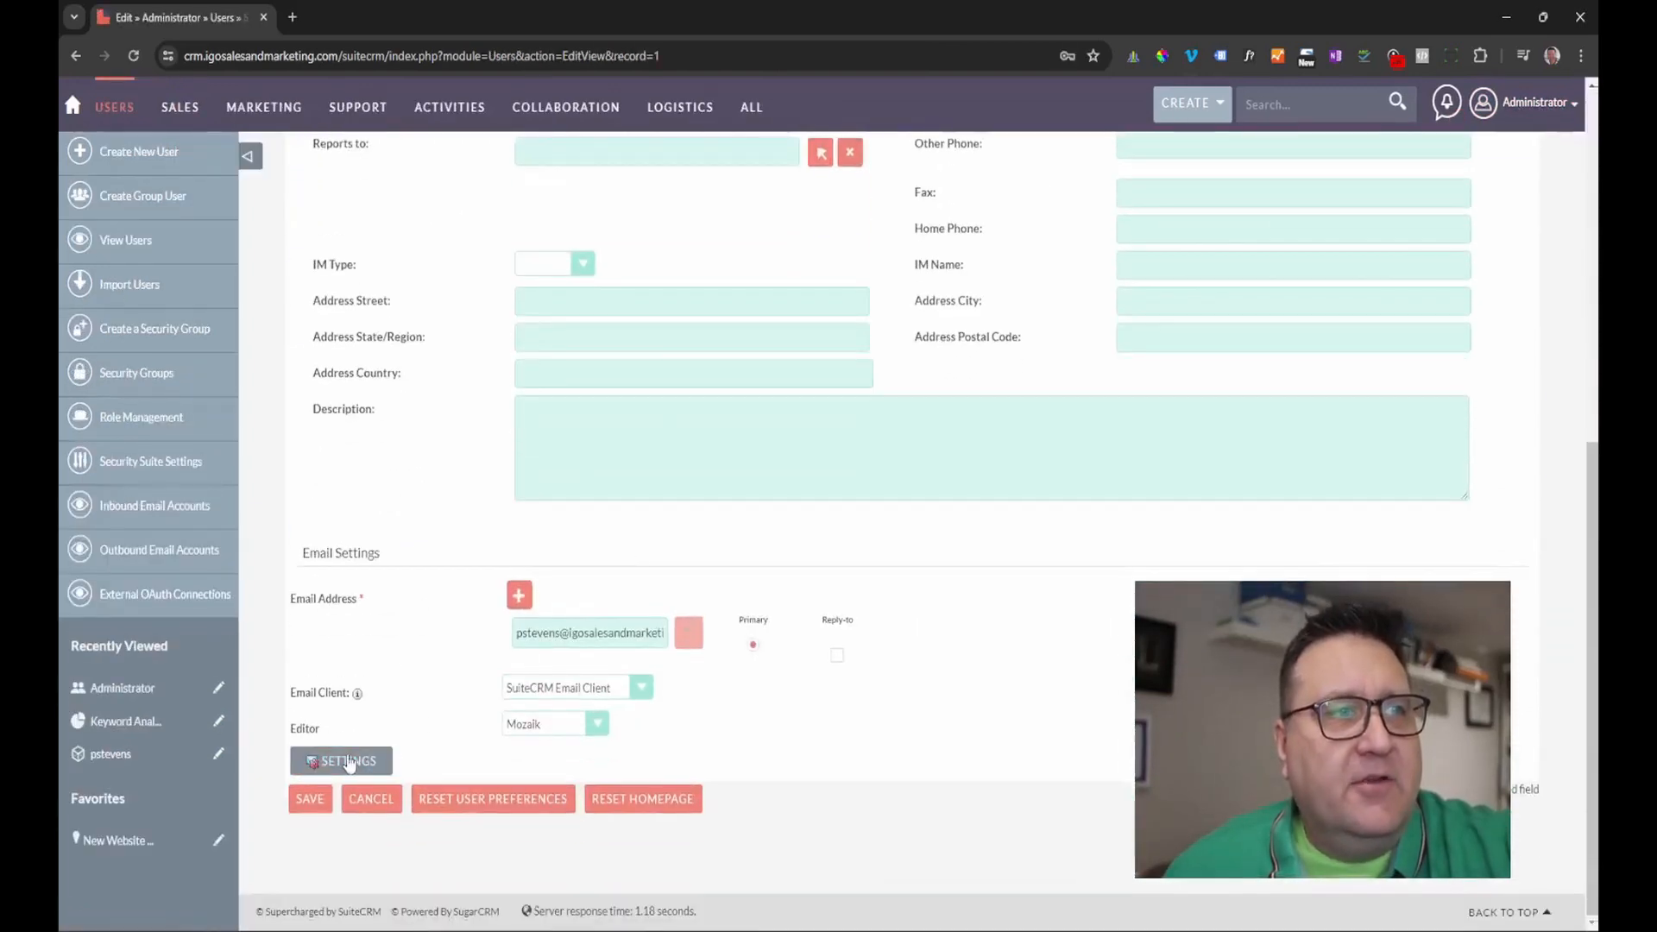
left_click(355, 761)
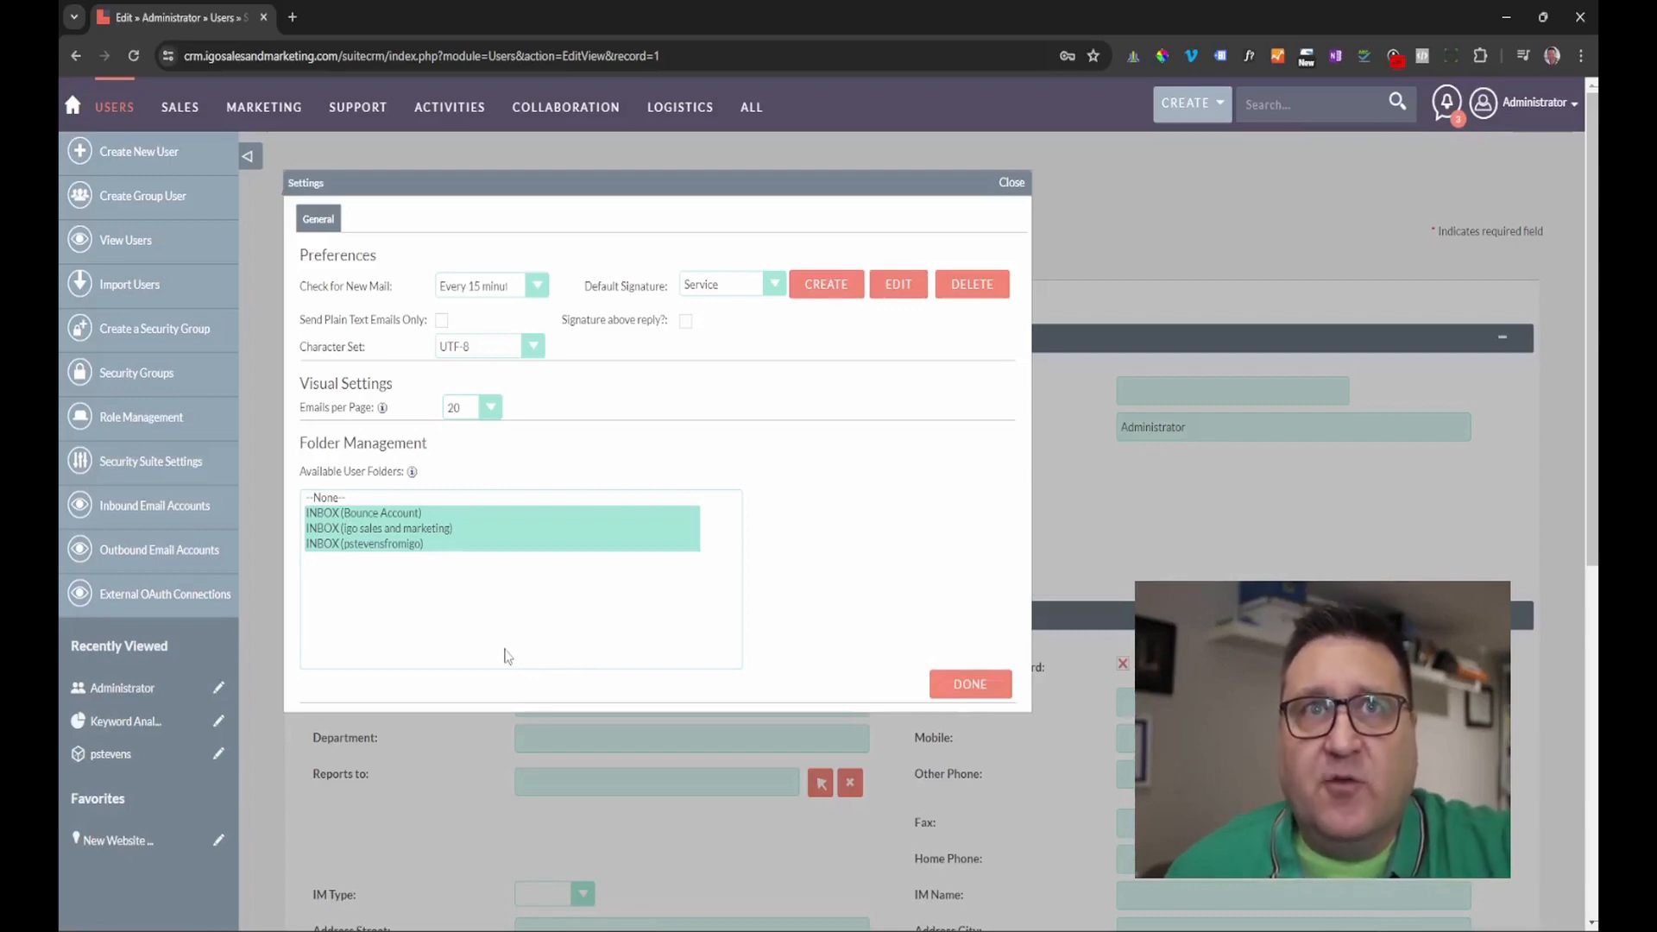
left_click(332, 501)
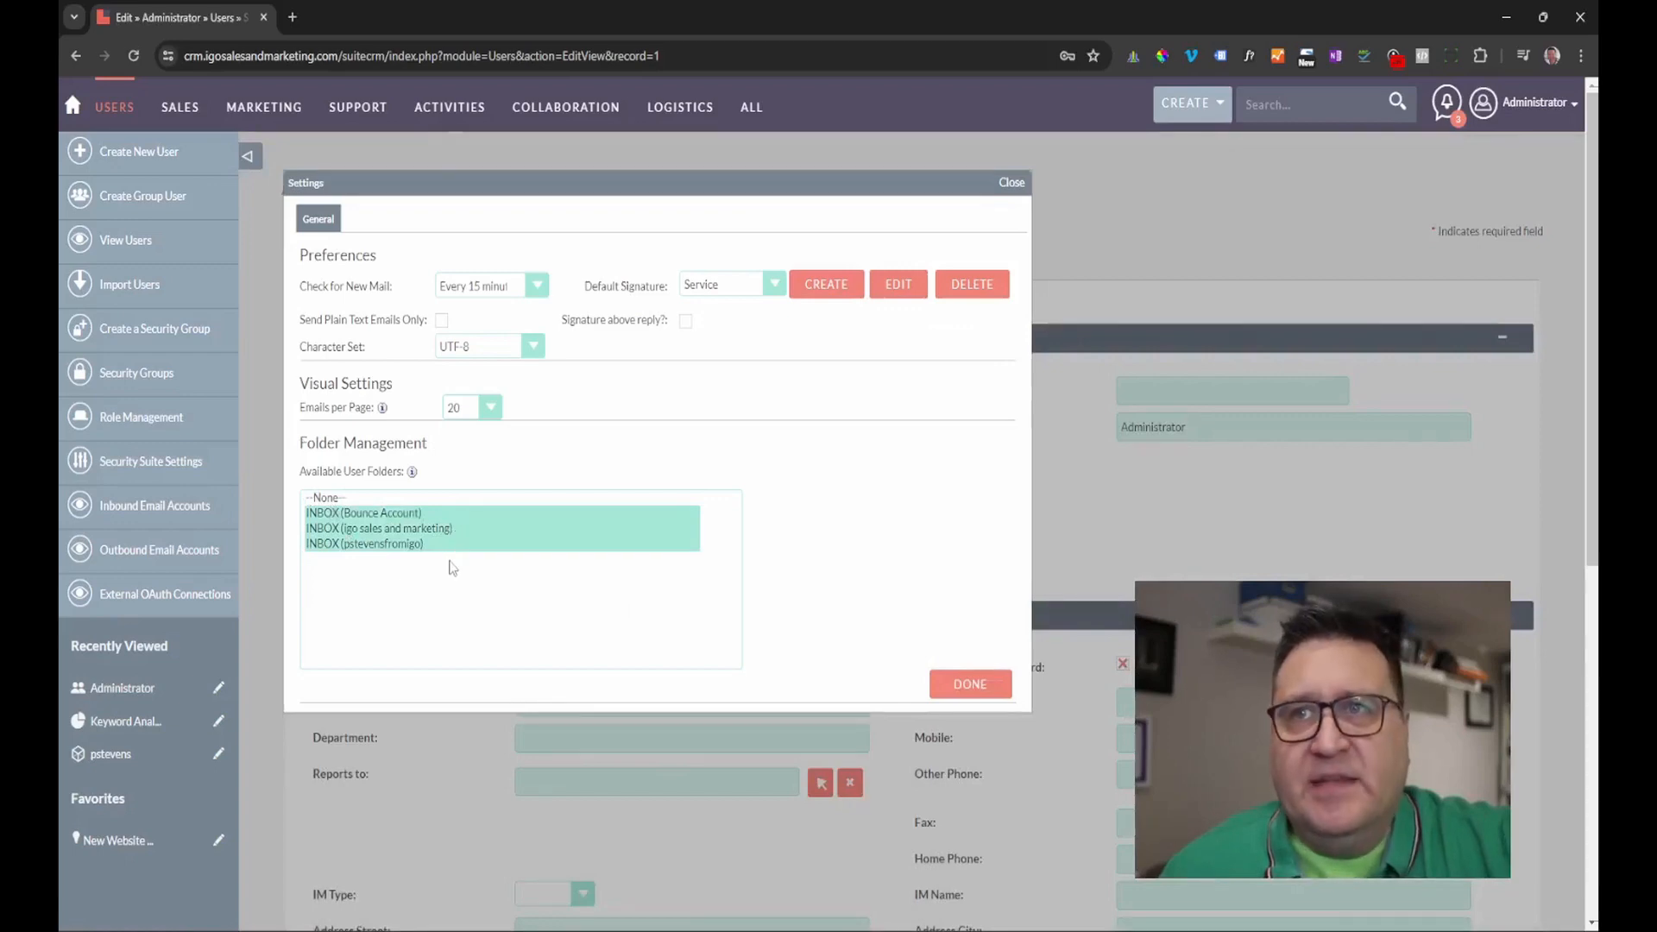
left_click(386, 545, "ctrl")
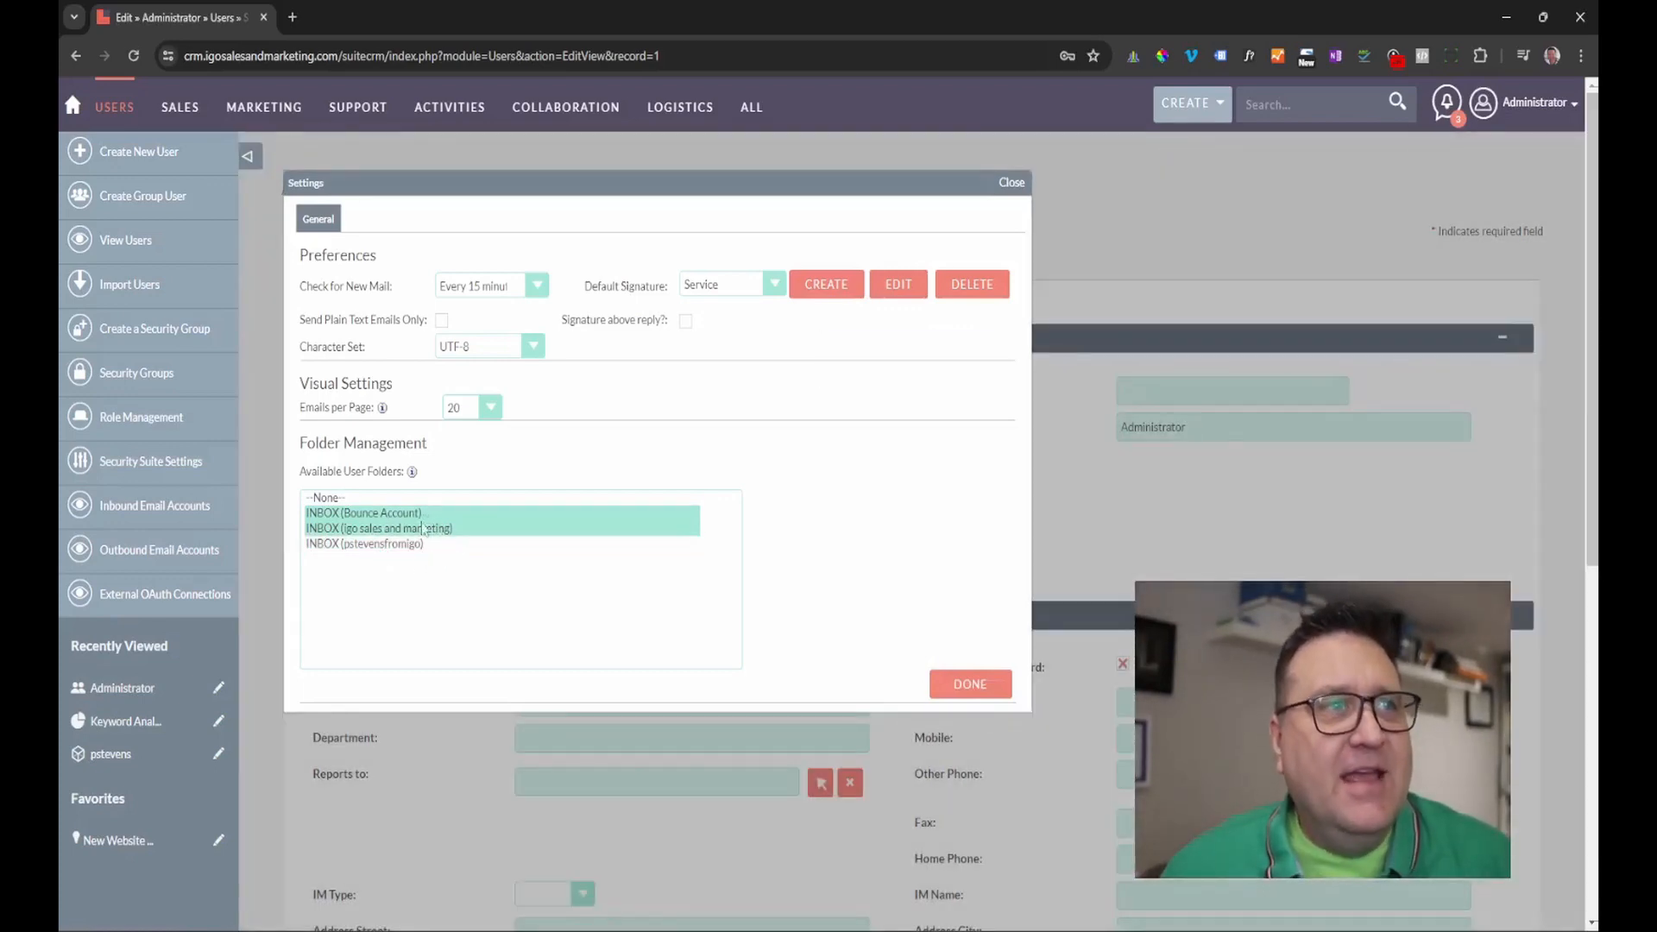
left_click(401, 546)
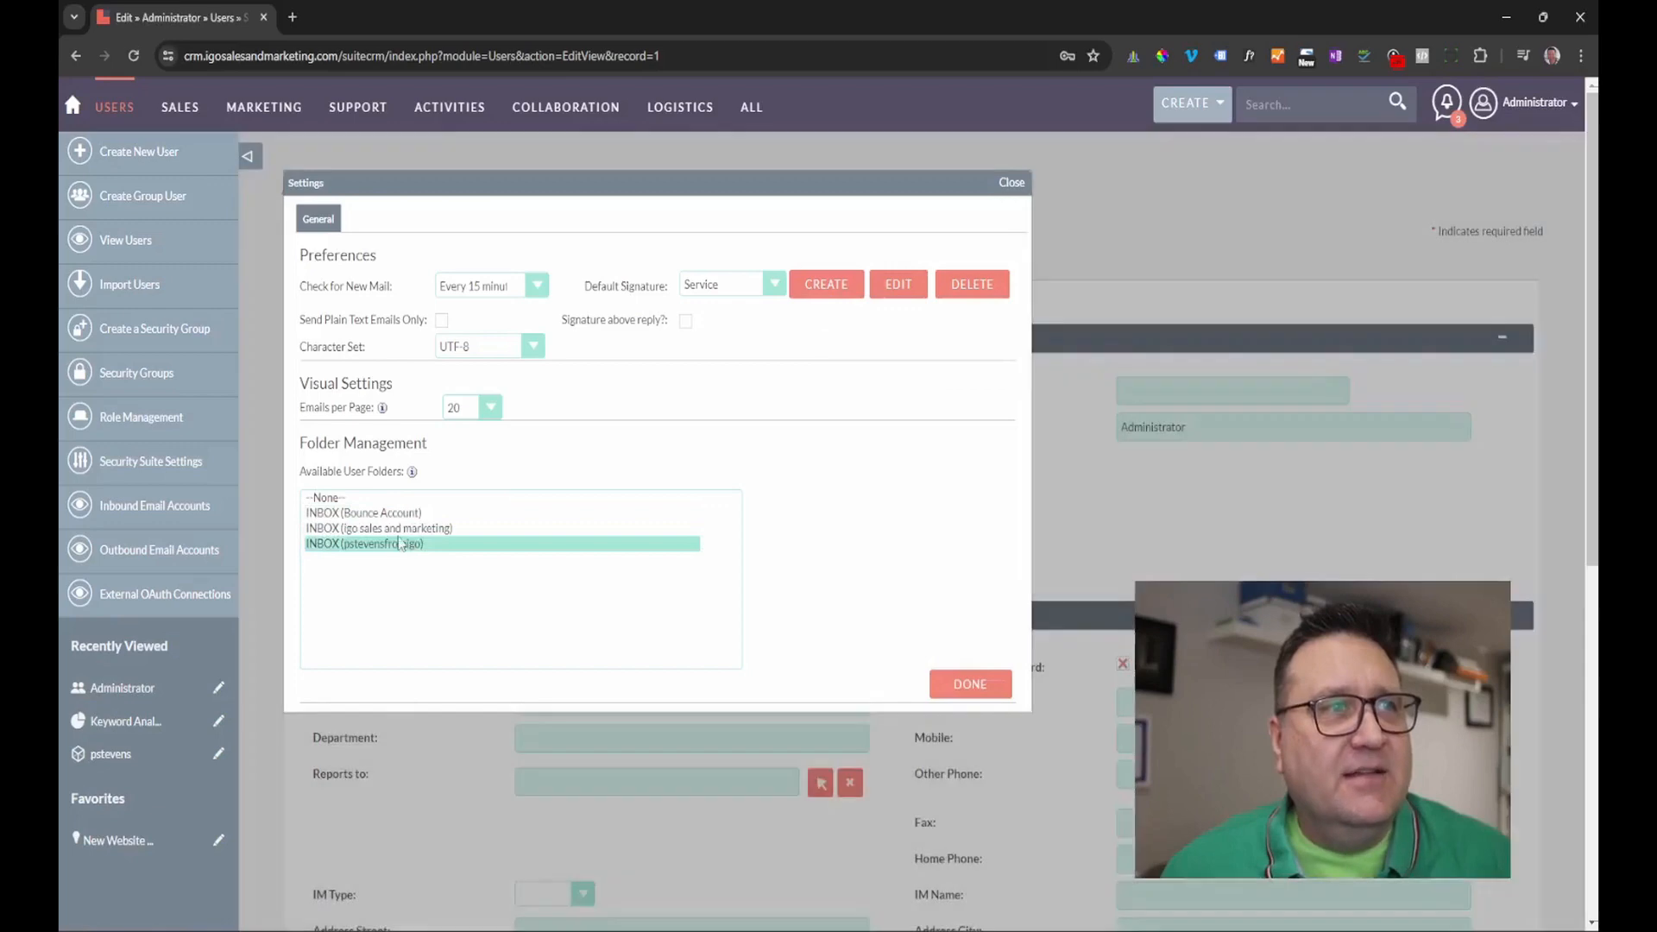
left_click(399, 516, "shift")
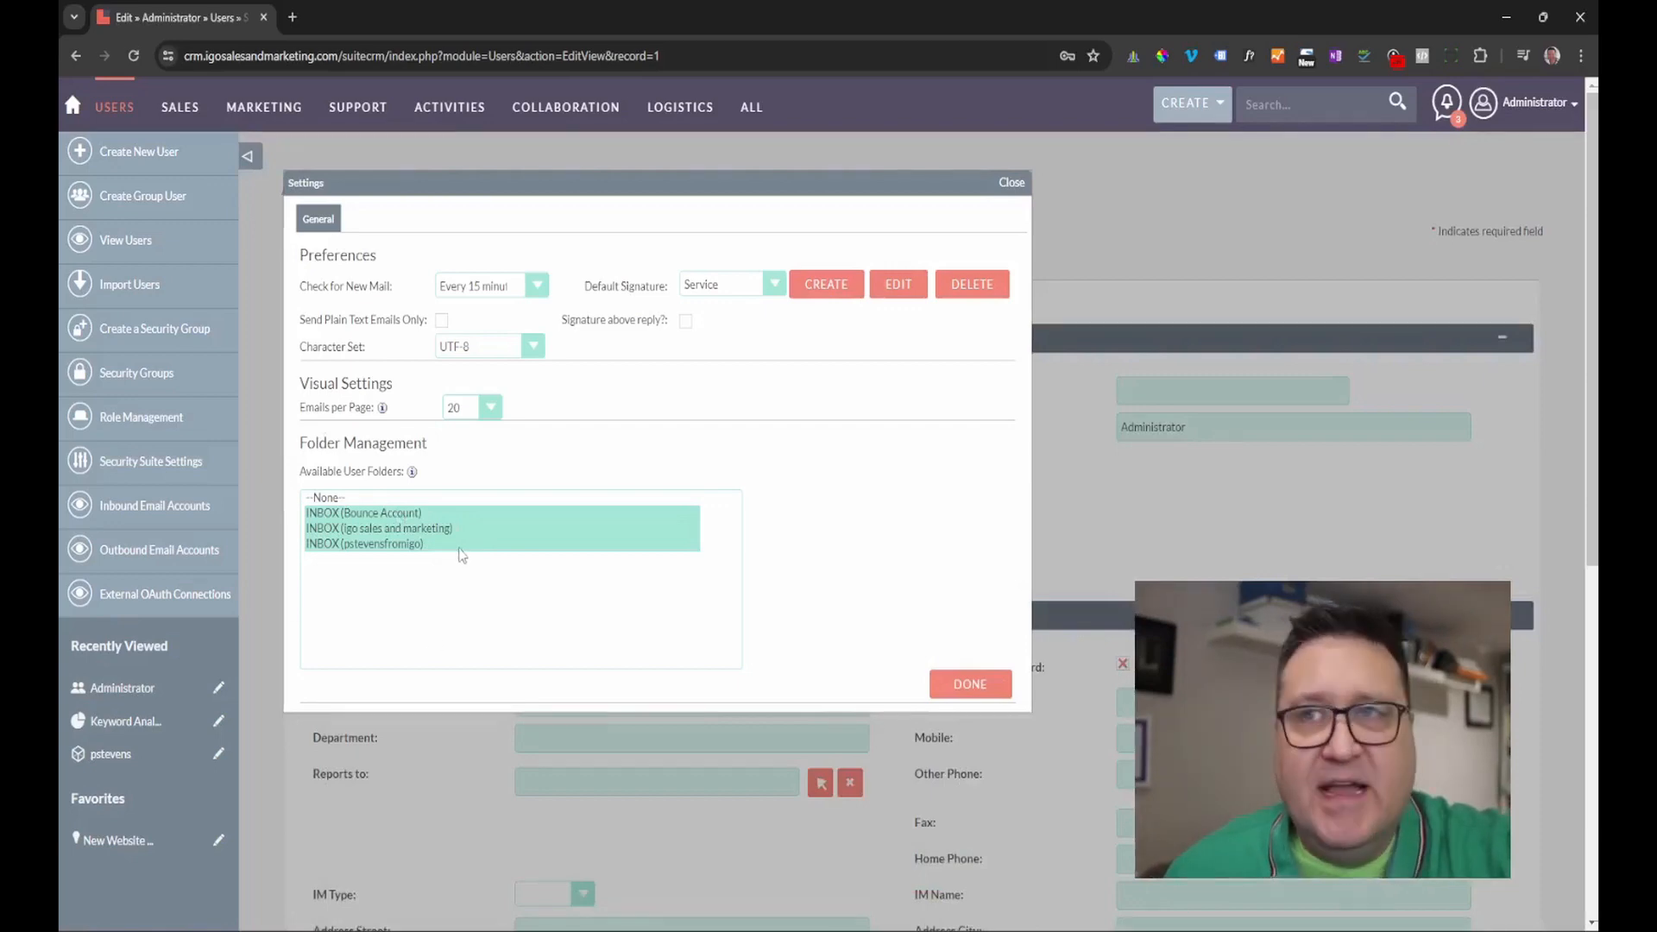
left_click(971, 688)
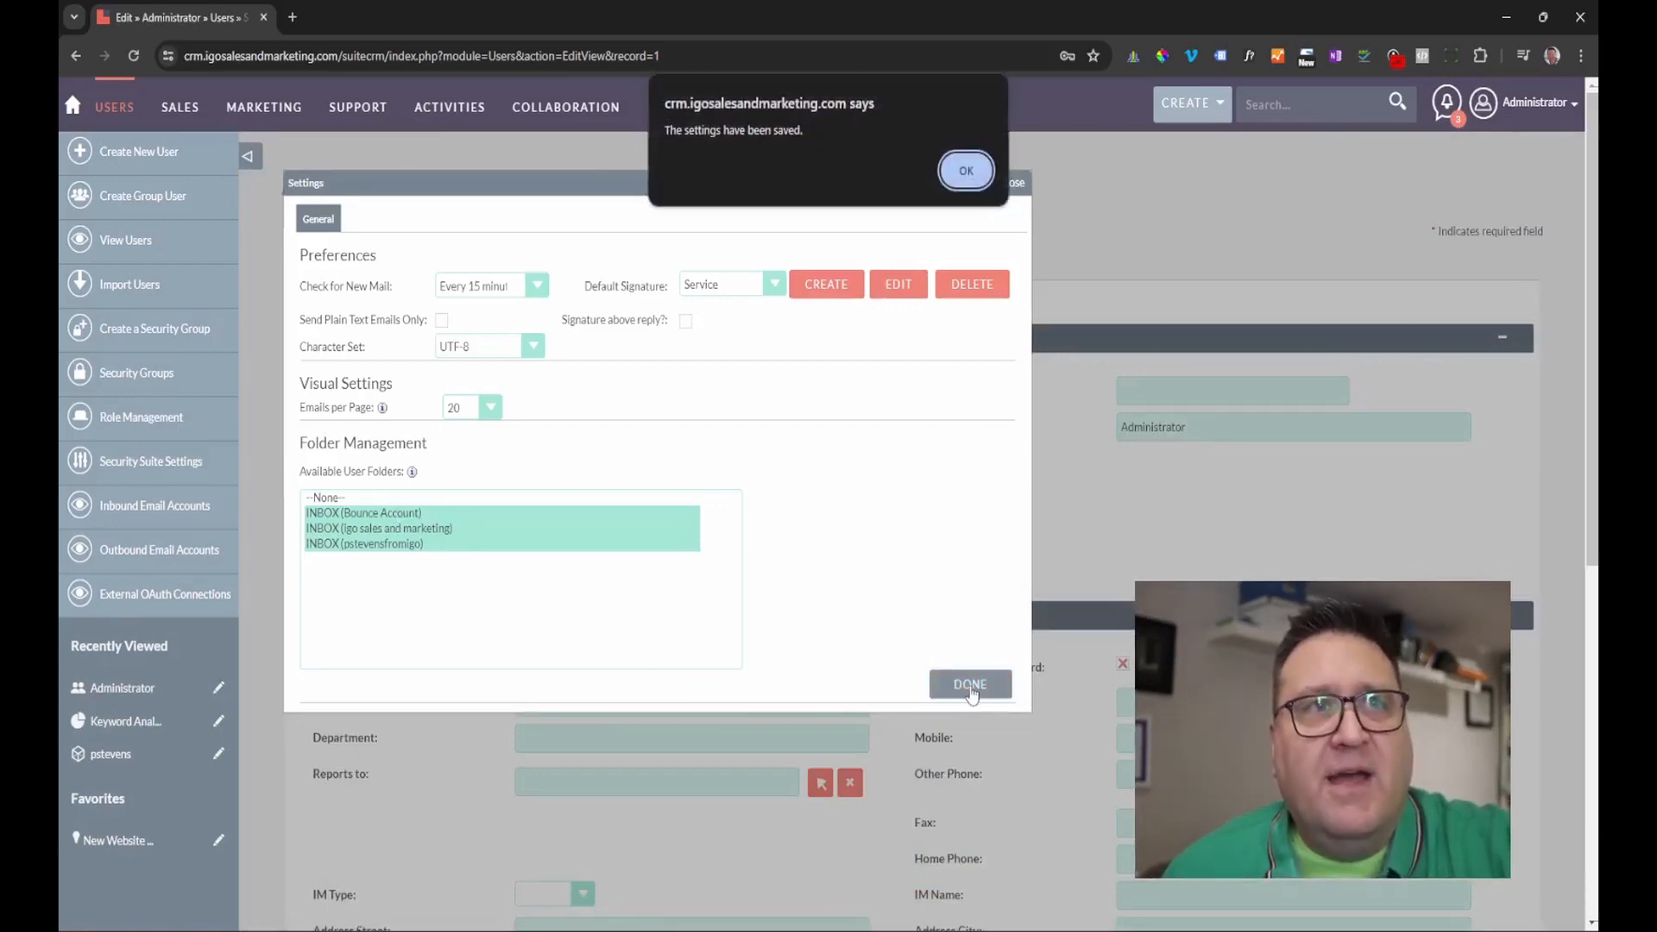
left_click(972, 173)
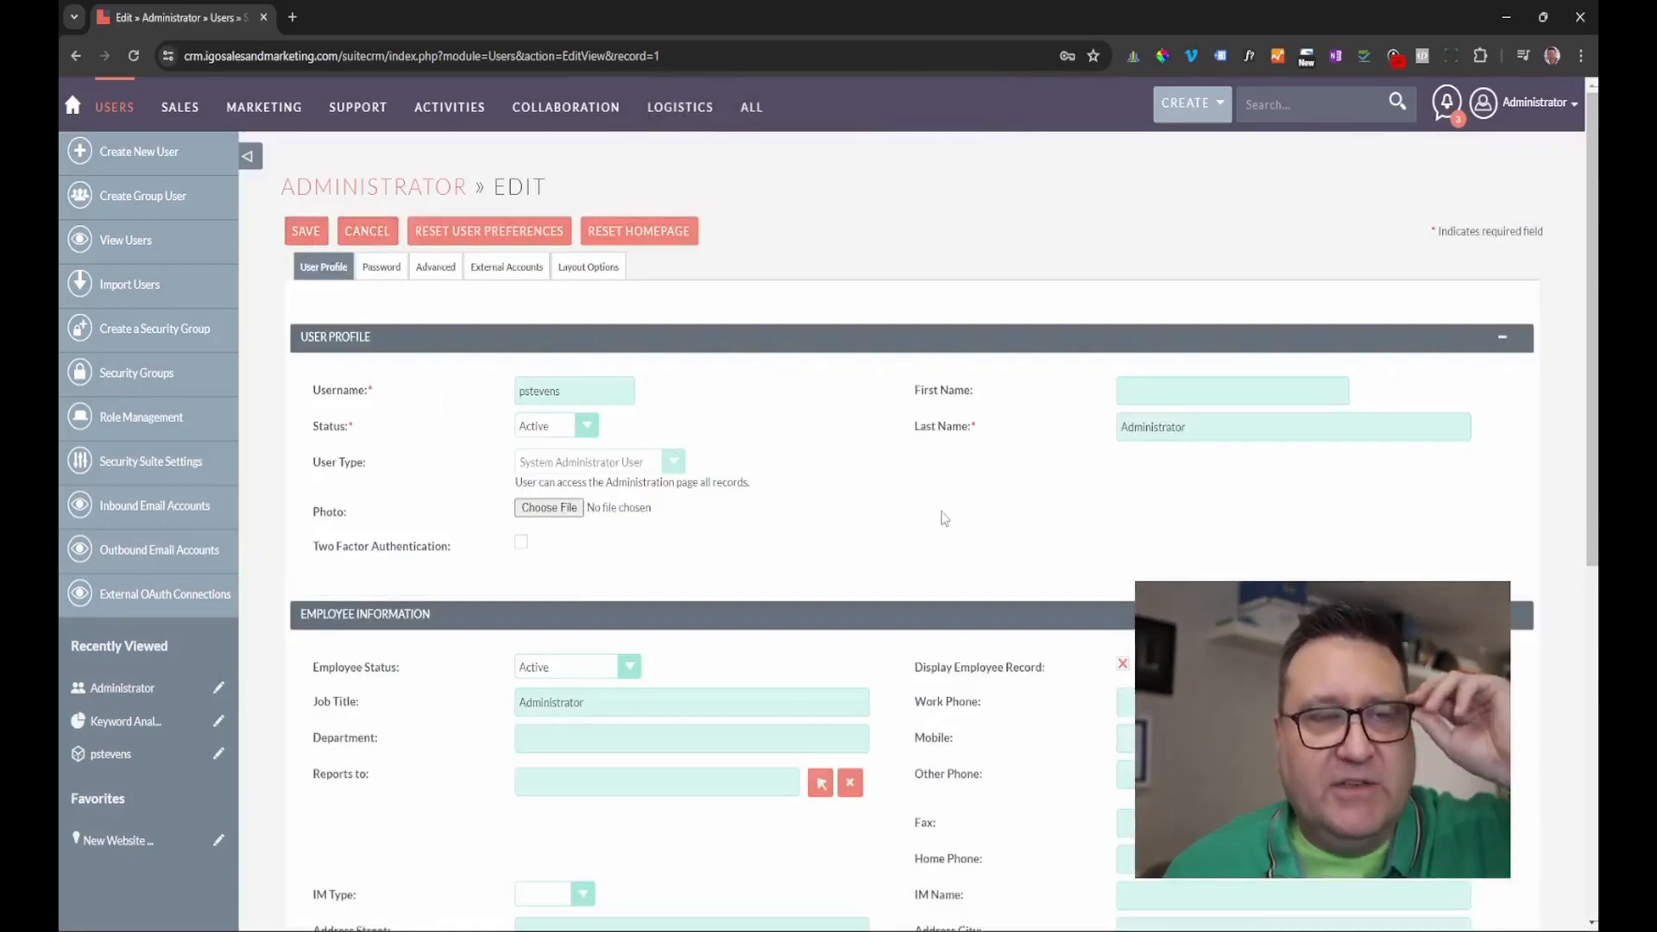
Open Activities > Emails in a new browser tab and bring up the INBOX folder choices.
mouse_move(453, 126)
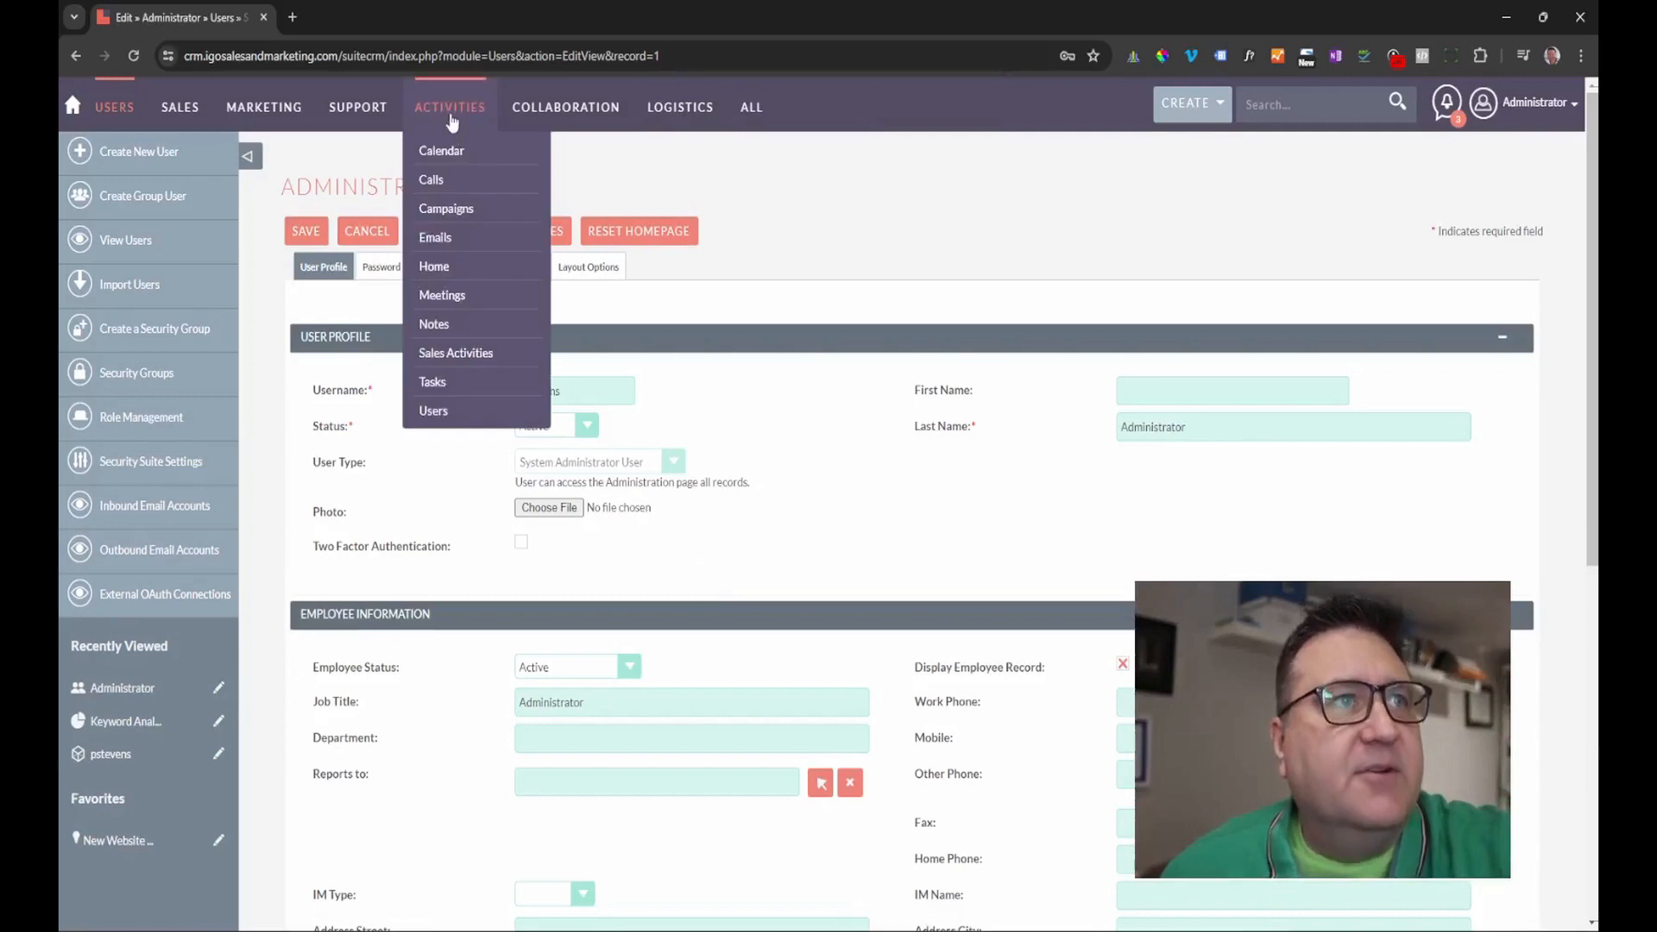
right_click(440, 245)
left_click(484, 255)
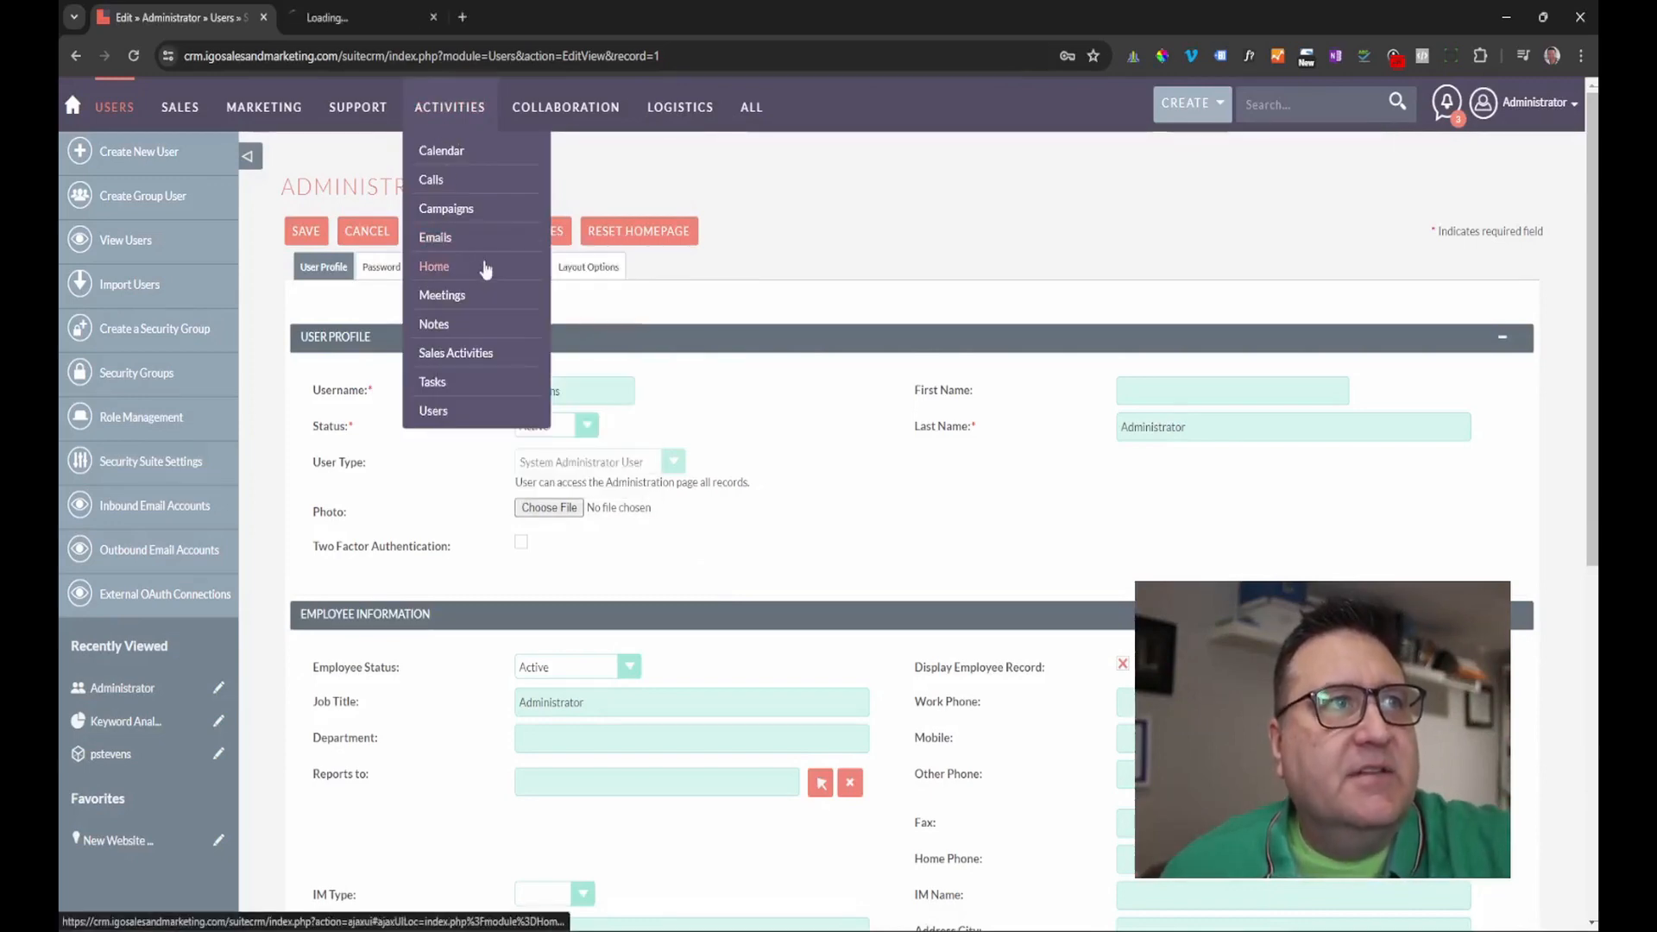
left_click(375, 15)
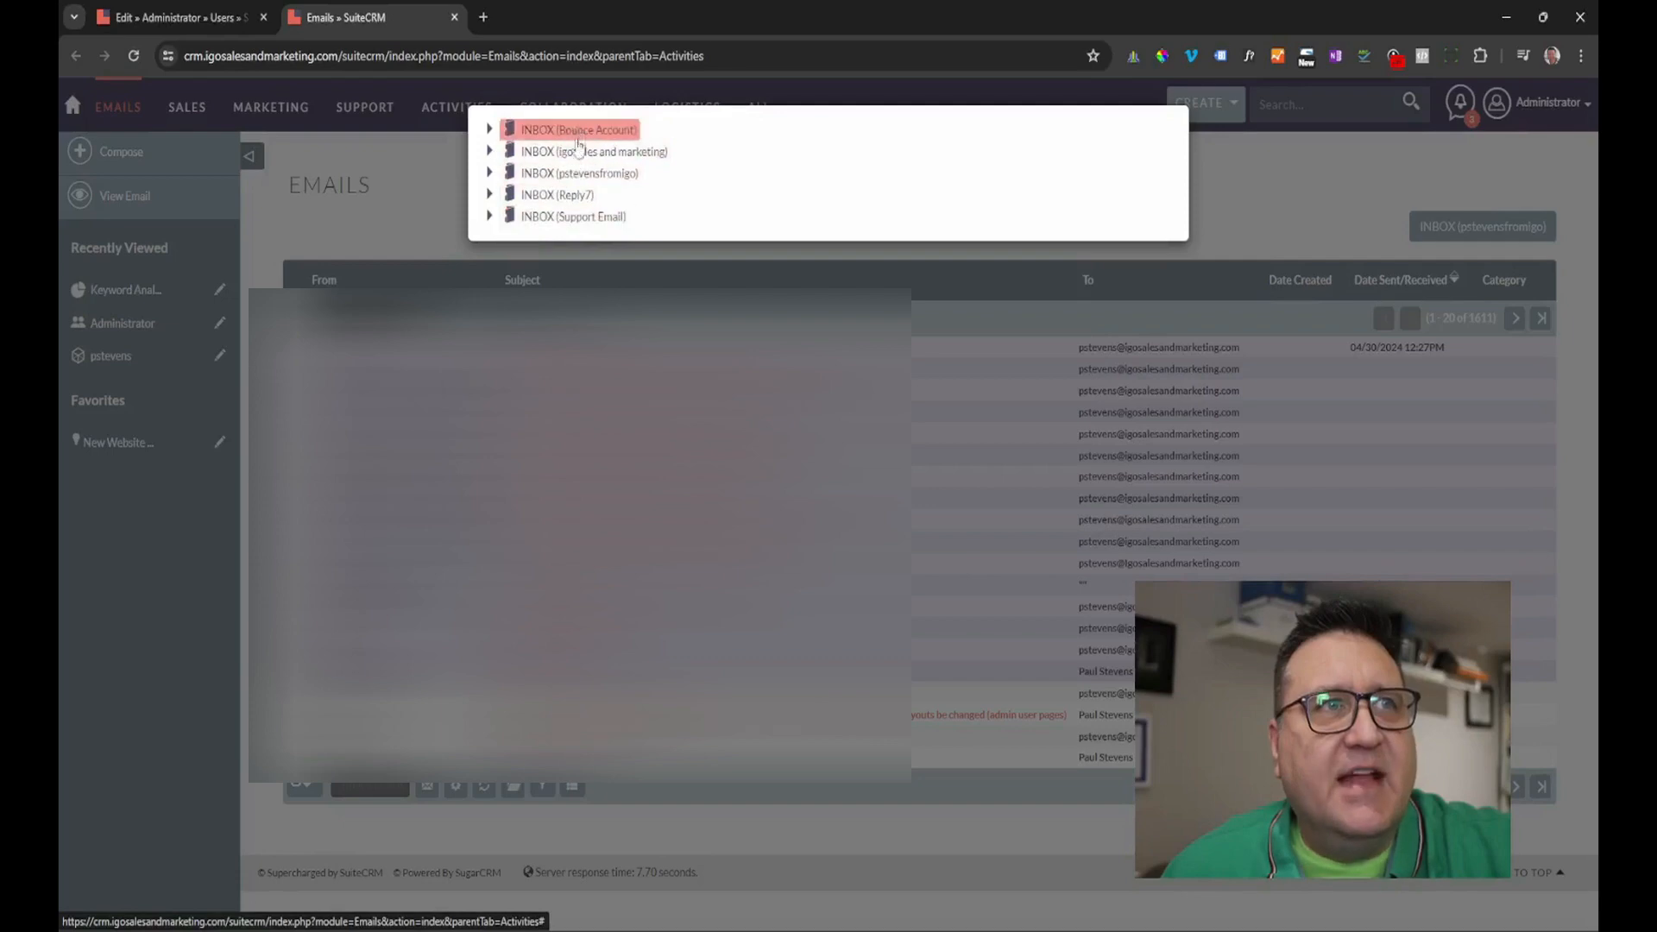
left_click(1272, 191)
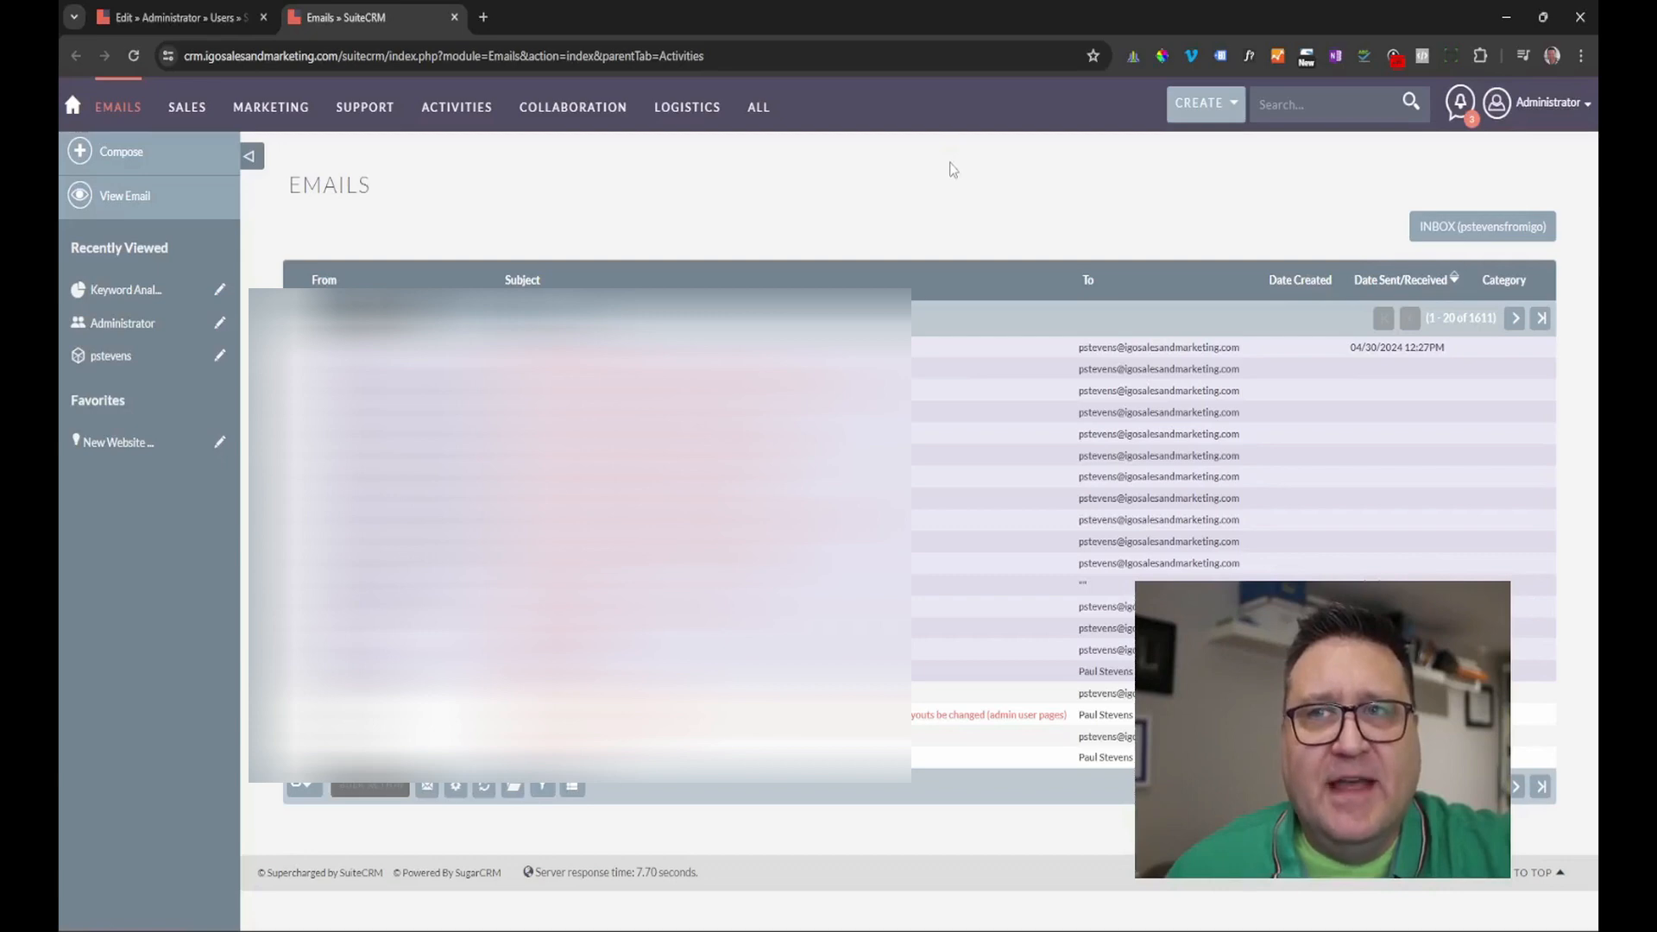
left_click(1482, 226)
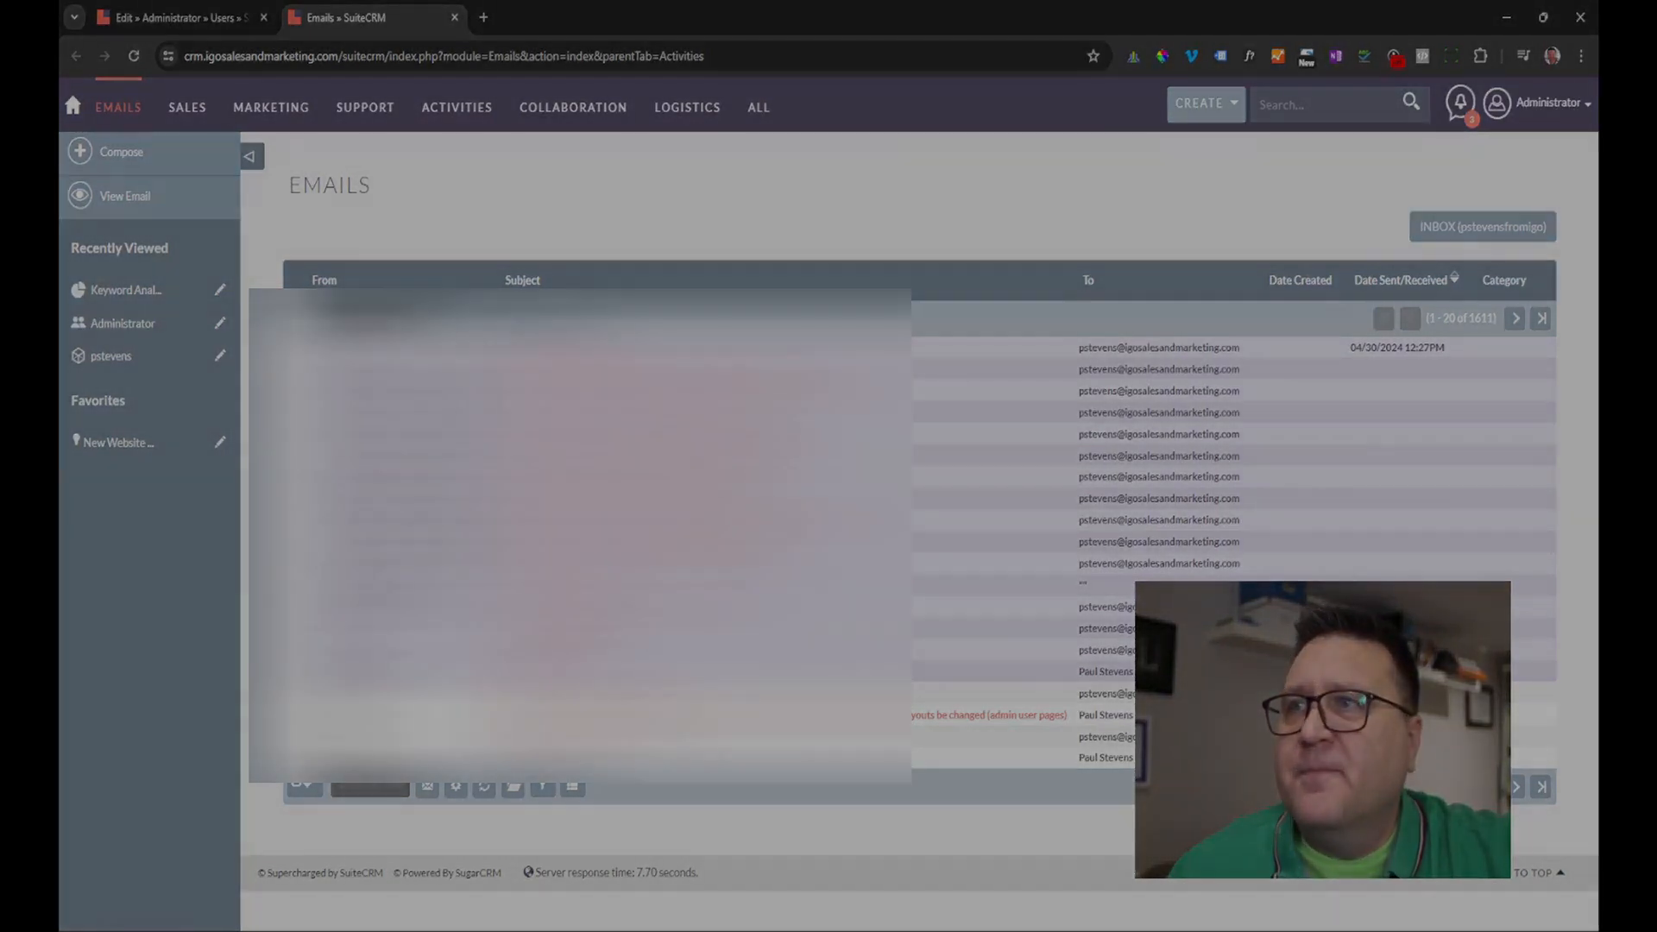